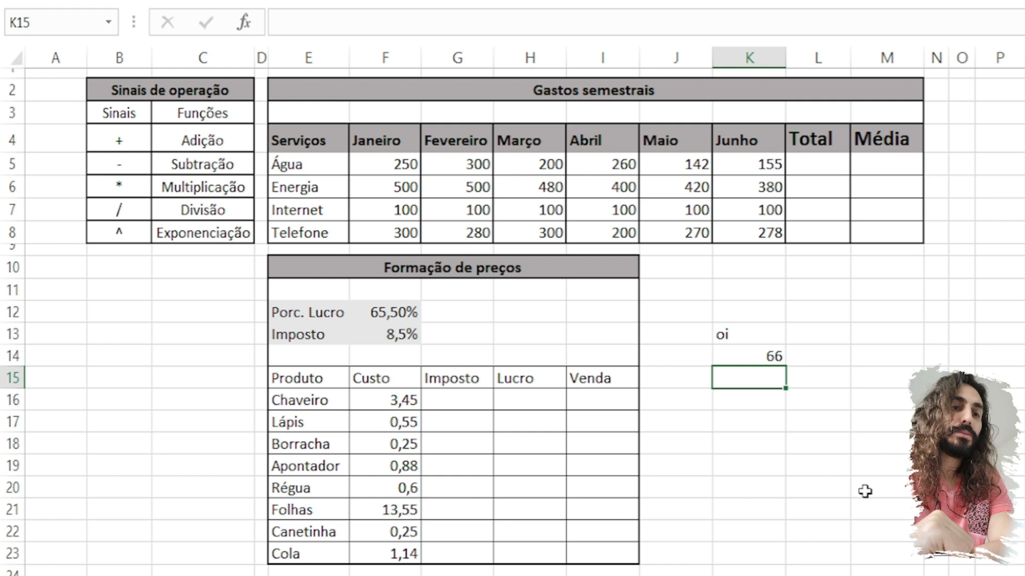
Enter only an equals sign in cell K15 and check the cell's content.
text(=)
key(Return)
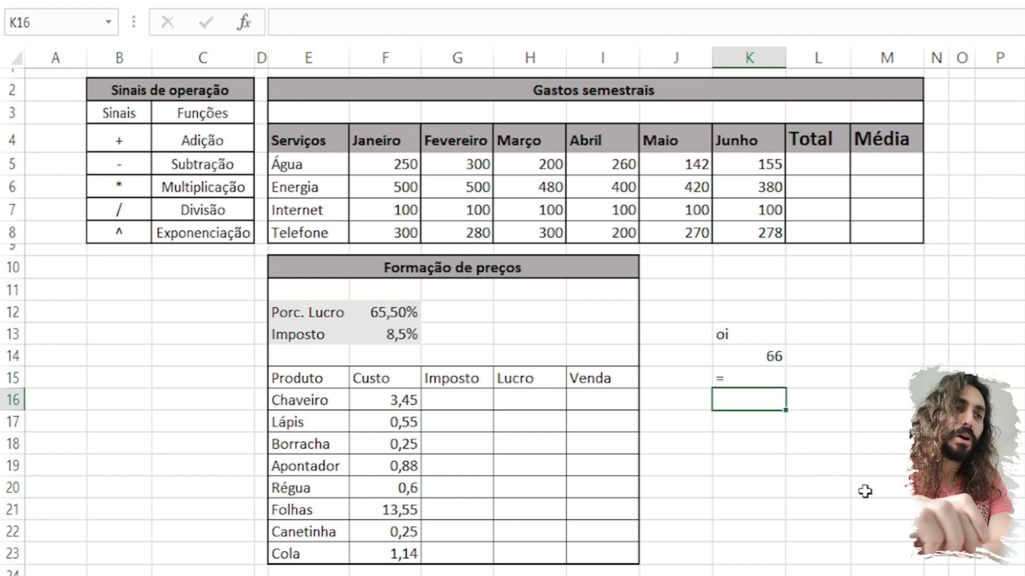
key(Up)
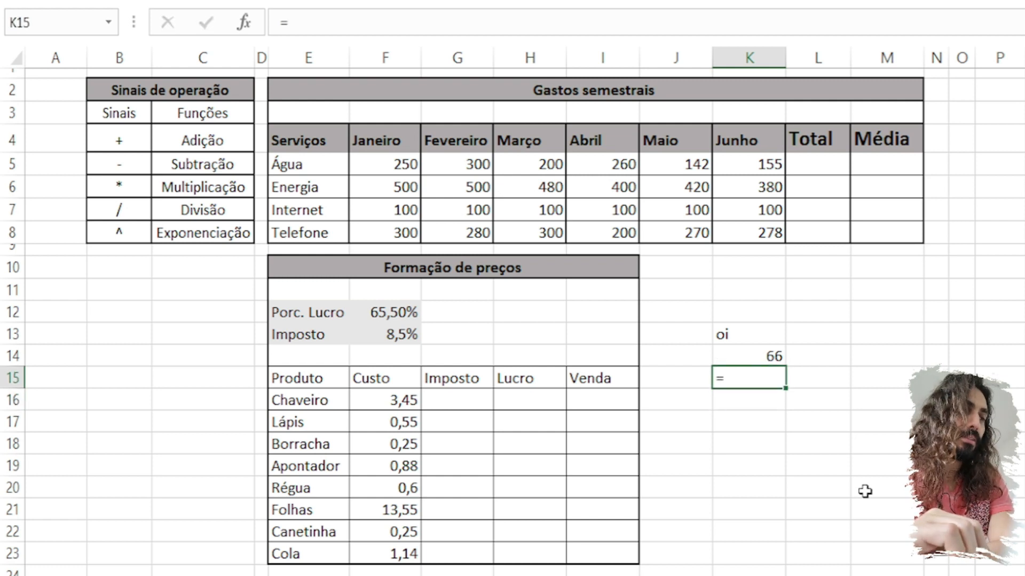
key(Down)
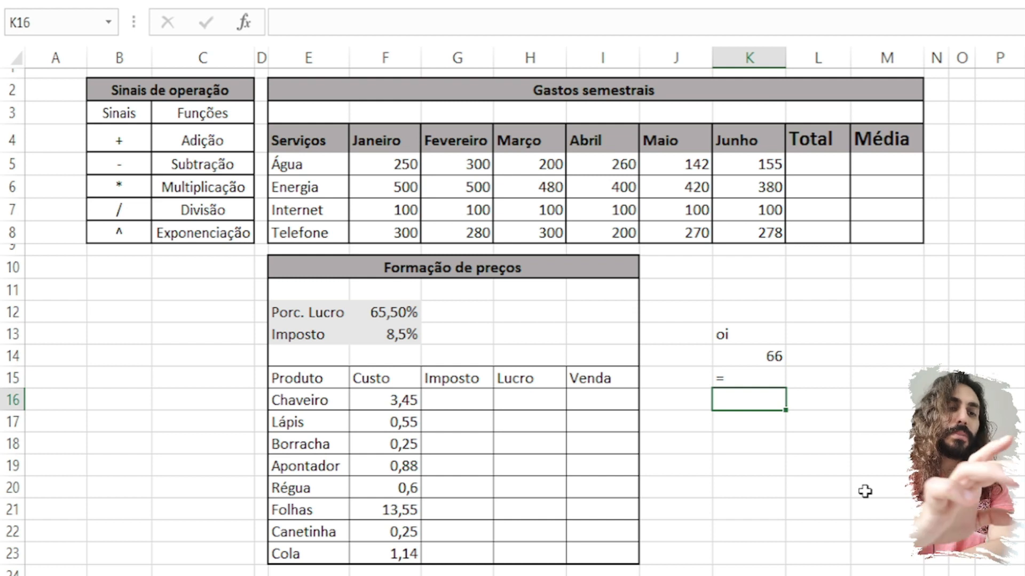
Enter the formula =5+5 in cell K16 and check it in the cell.
text(=)
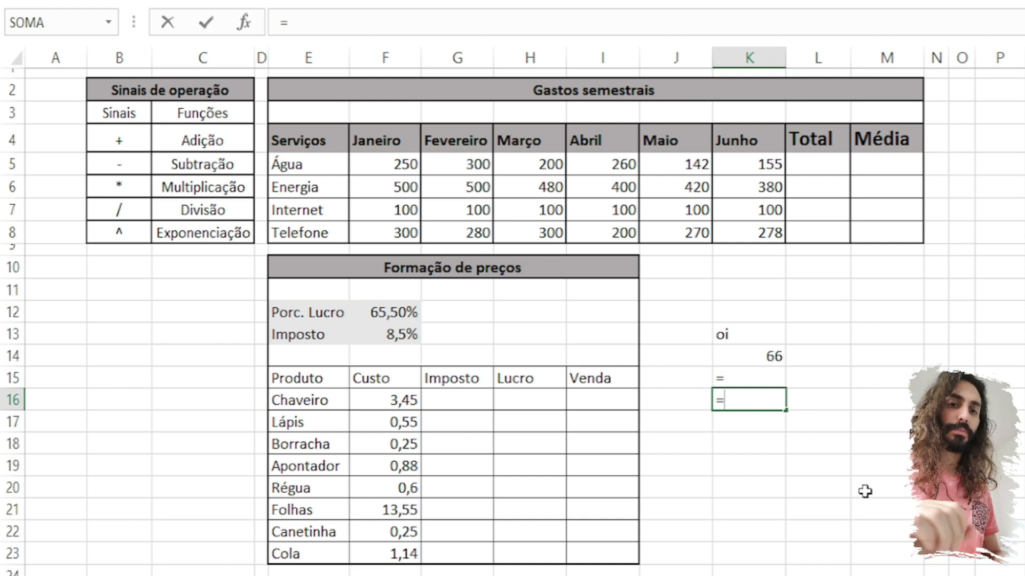
text(5+5)
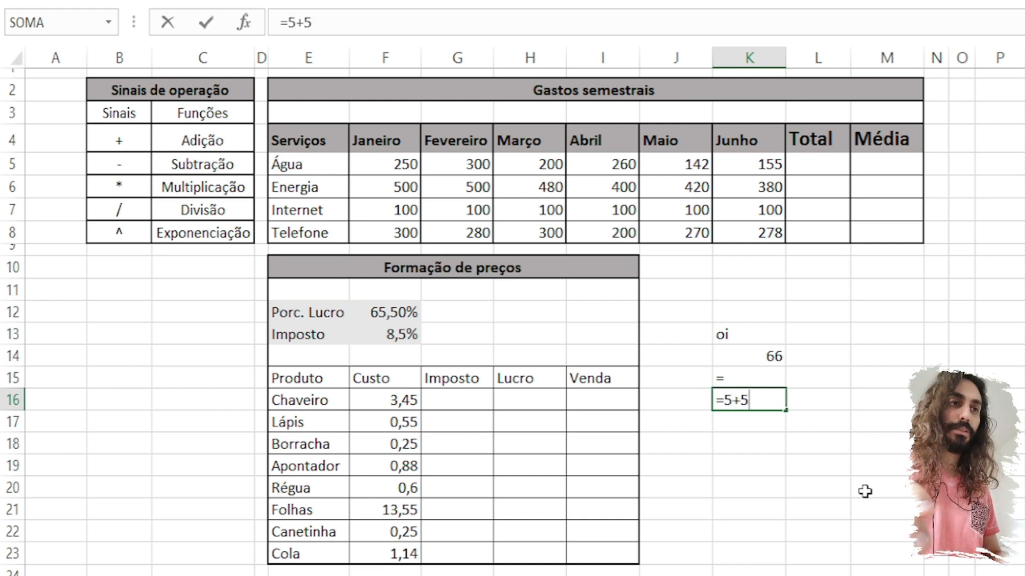
key(Return)
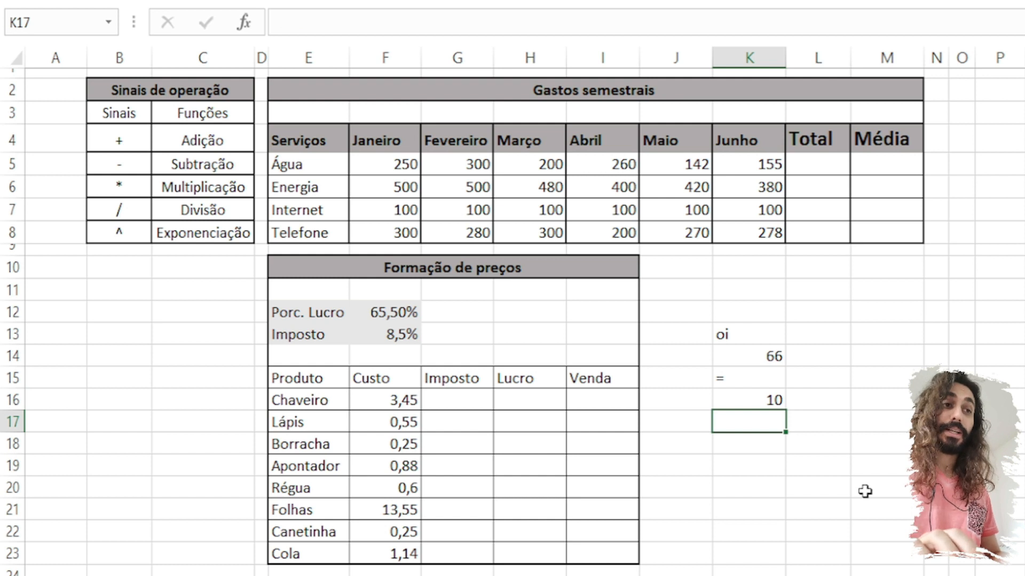
key(Up)
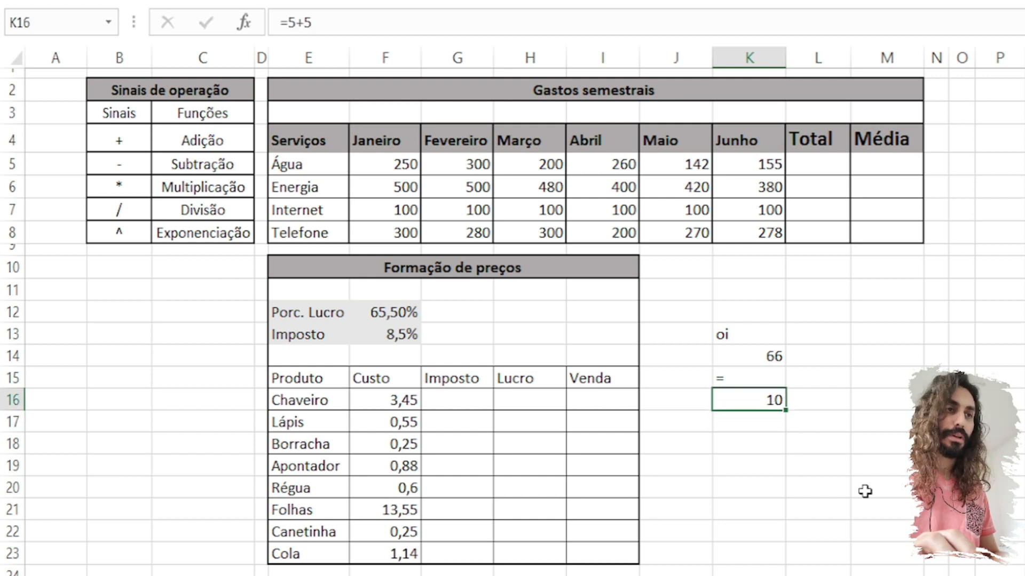
Enter =5+5 with a leading space in cell K17 and check the cell's content.
key(Down)
key(F2)
text(=5+5)
key(Return)
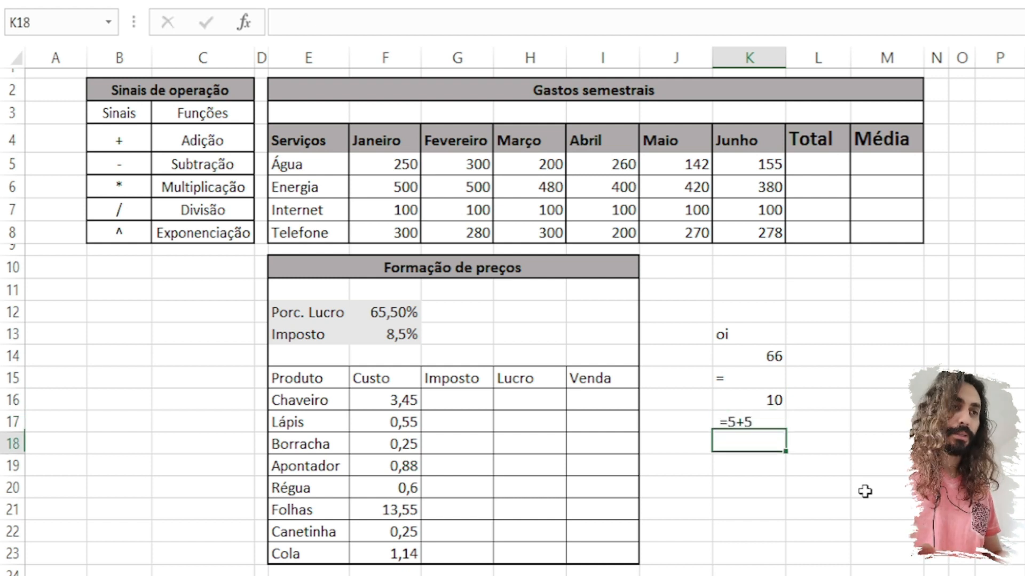
key(Up)
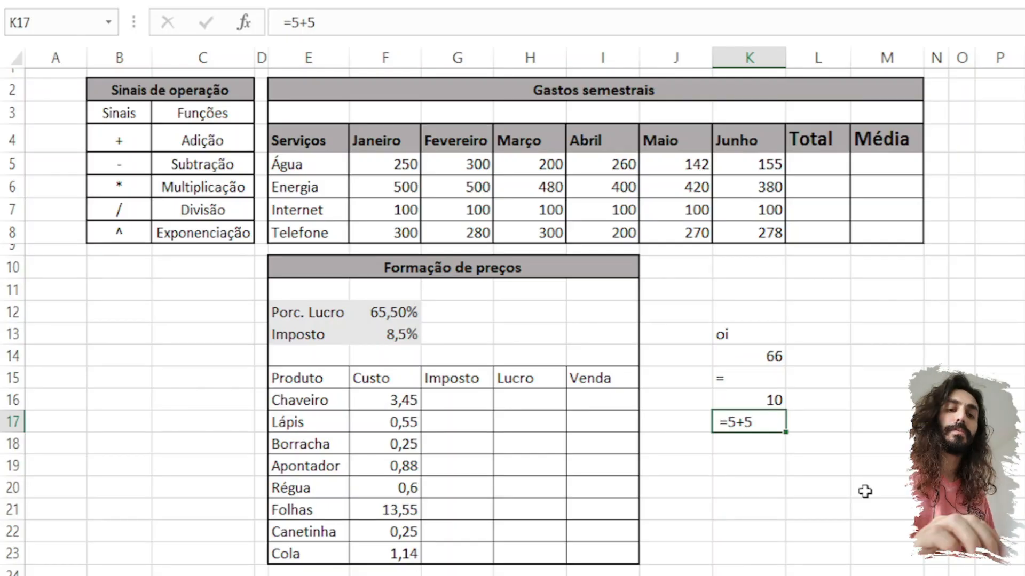
Enter the formula =5+5 without a leading space in cell K18 and inspect the stored formula.
key(Return)
text(=5+5)
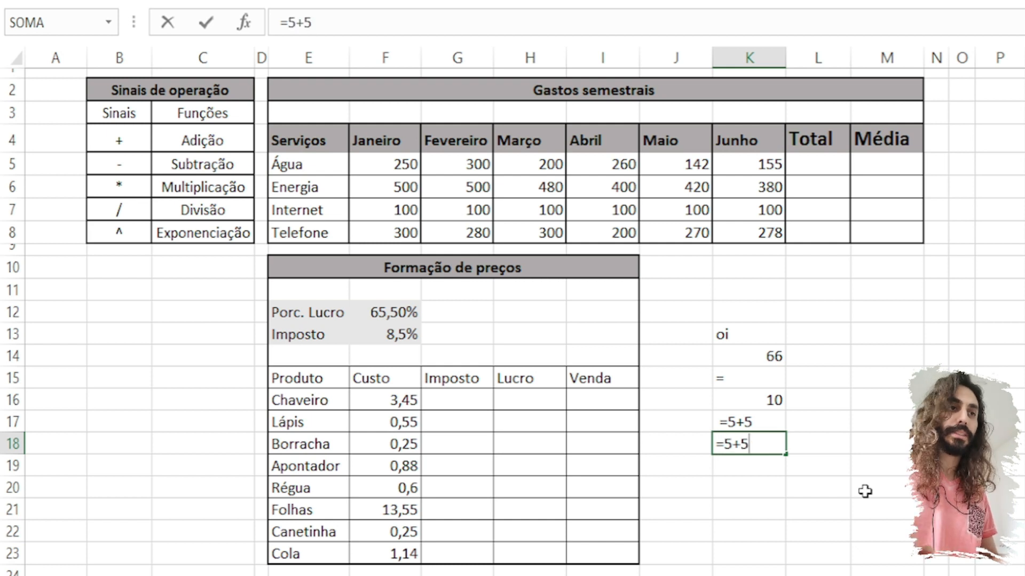
key(Return)
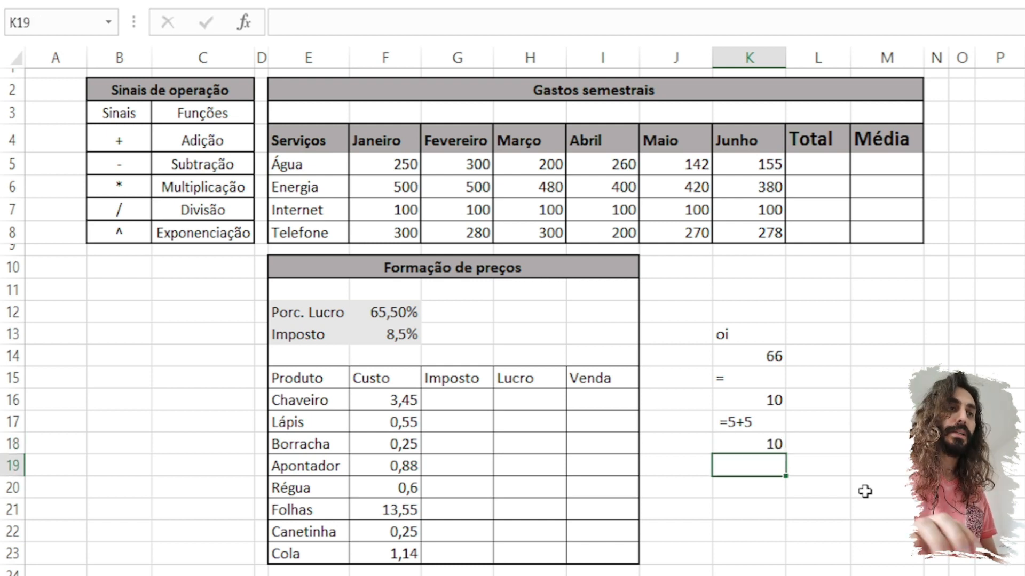
key(Up)
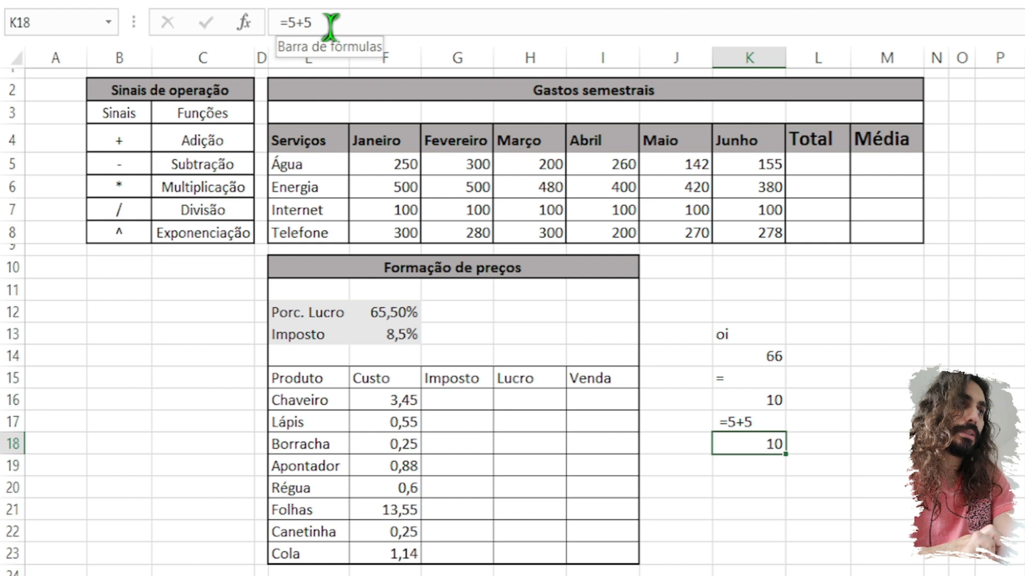
double_click(769, 447)
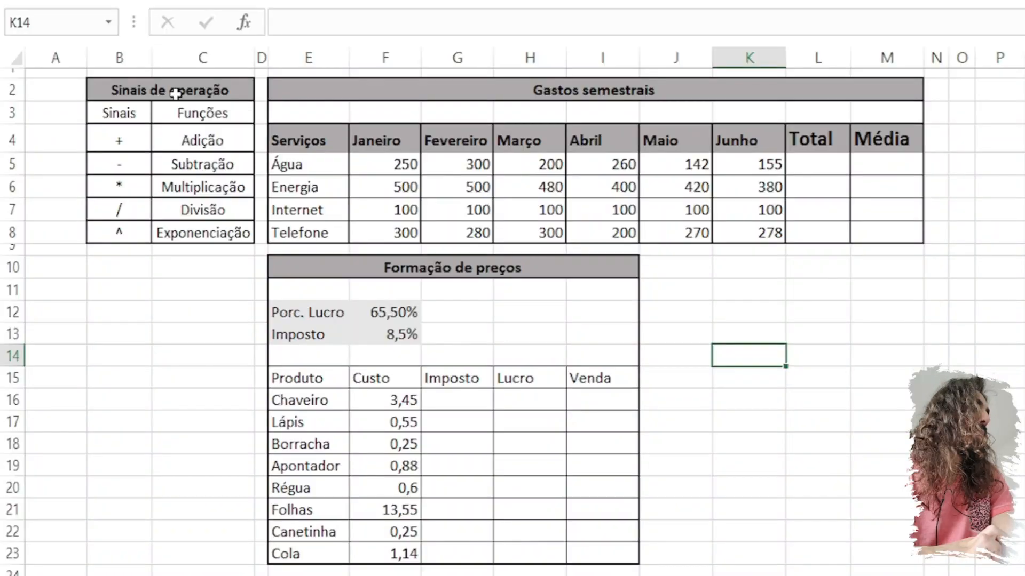
Examine each sign and its matching function in the Sinais de operação table, from Adição to Exponenciação.
drag(176, 93, 132, 232)
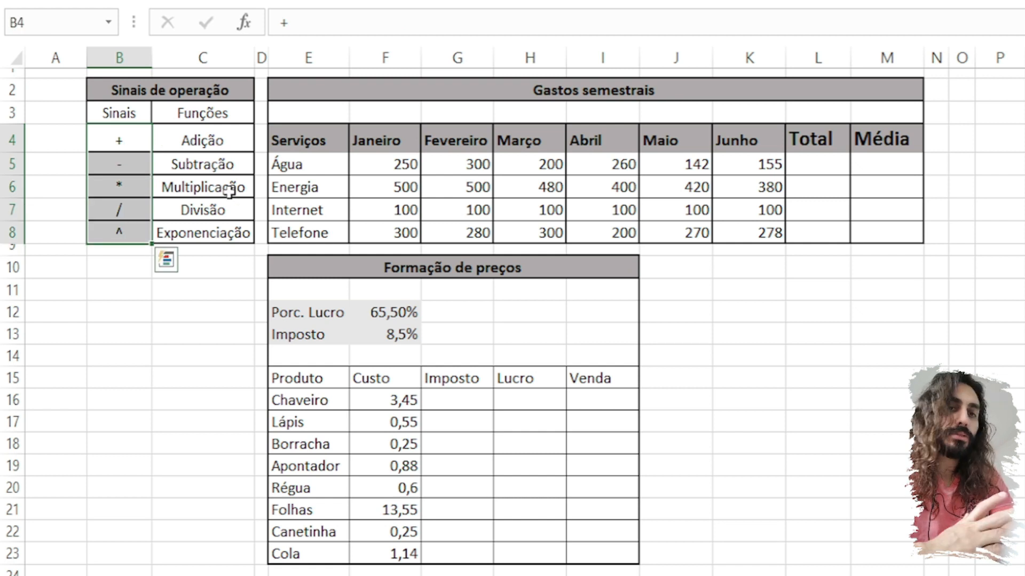
click(214, 140)
click(133, 141)
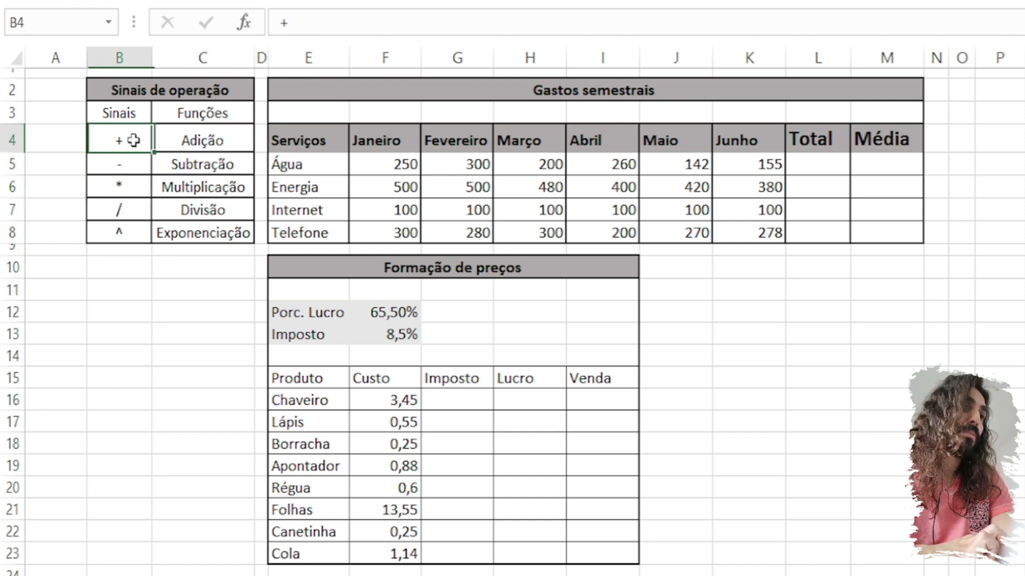
click(191, 162)
click(122, 166)
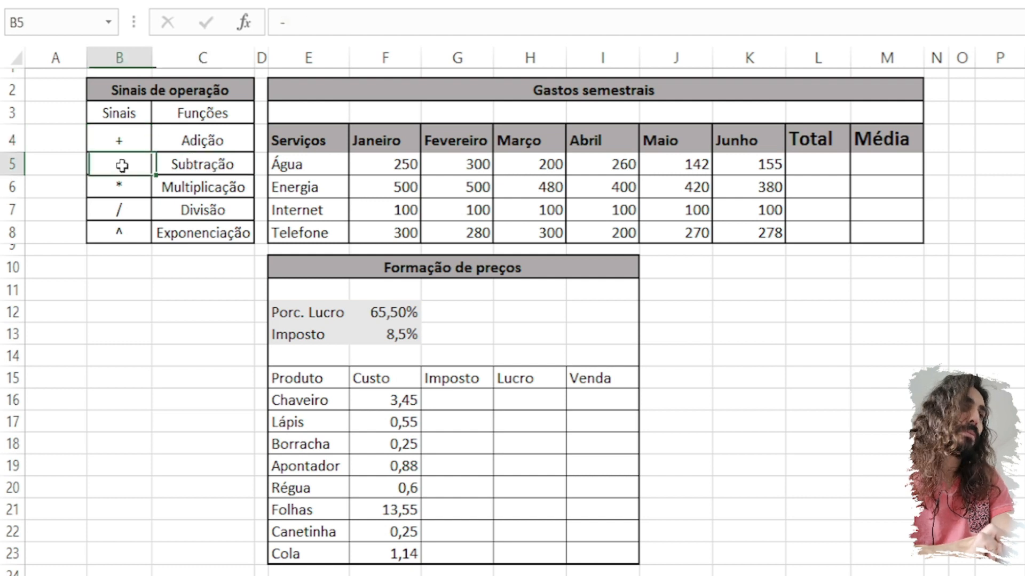
click(171, 188)
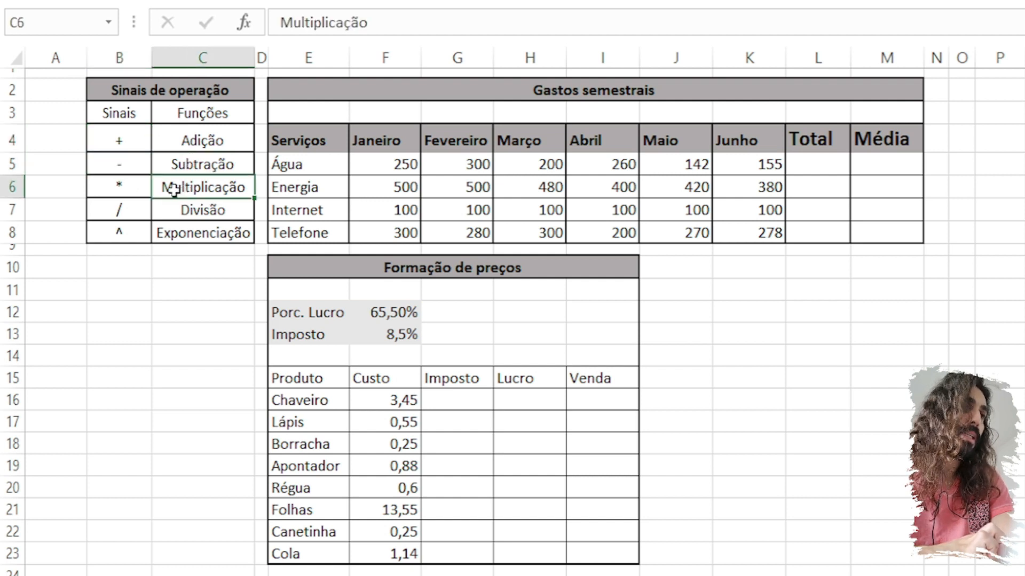
click(128, 188)
click(160, 208)
click(137, 210)
click(175, 230)
click(139, 234)
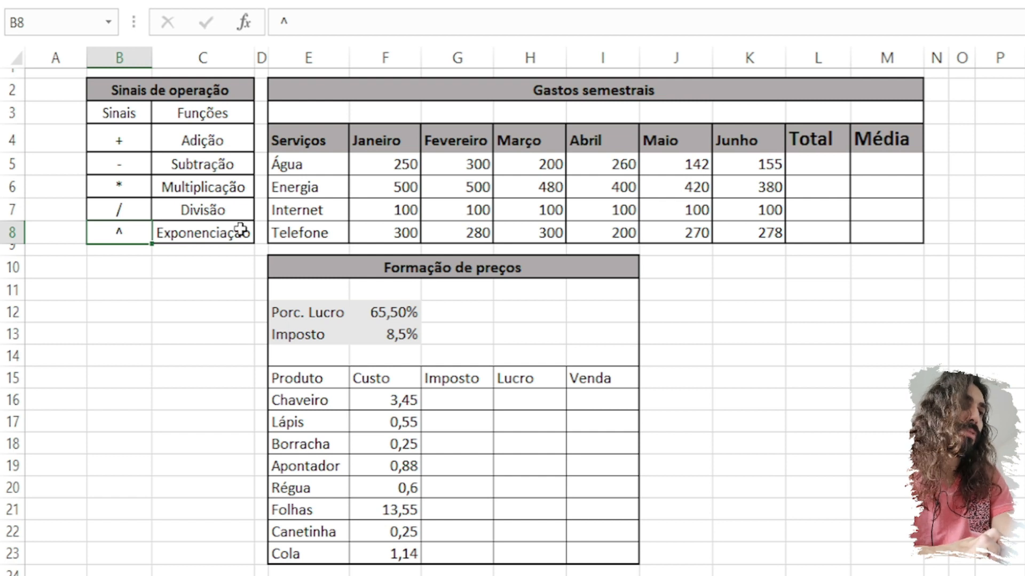
Examine the Gastos semestrais table's month headings, Total column and the services from Água to Telefone.
click(517, 110)
click(514, 92)
drag(514, 92, 526, 218)
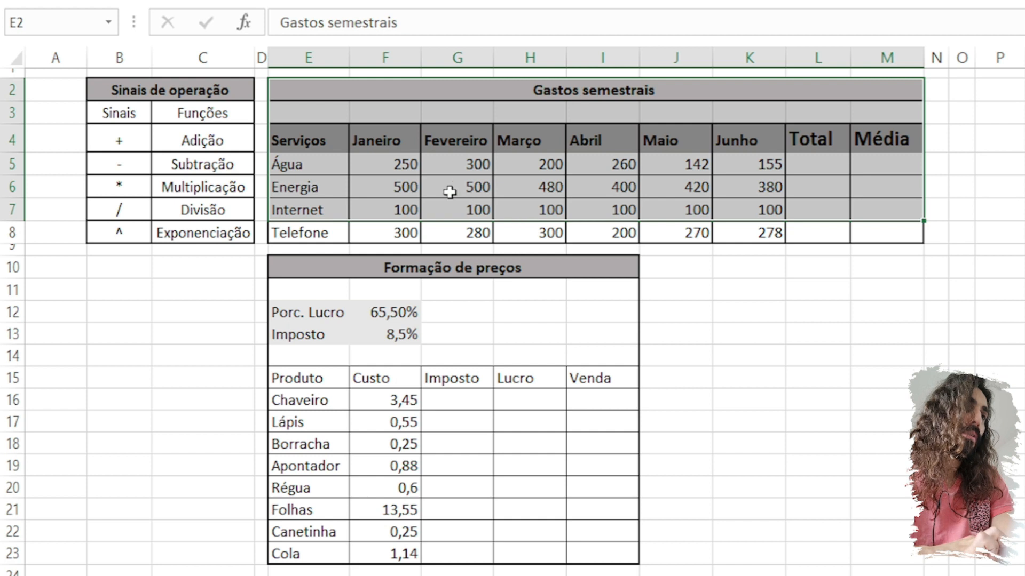
drag(395, 140, 769, 152)
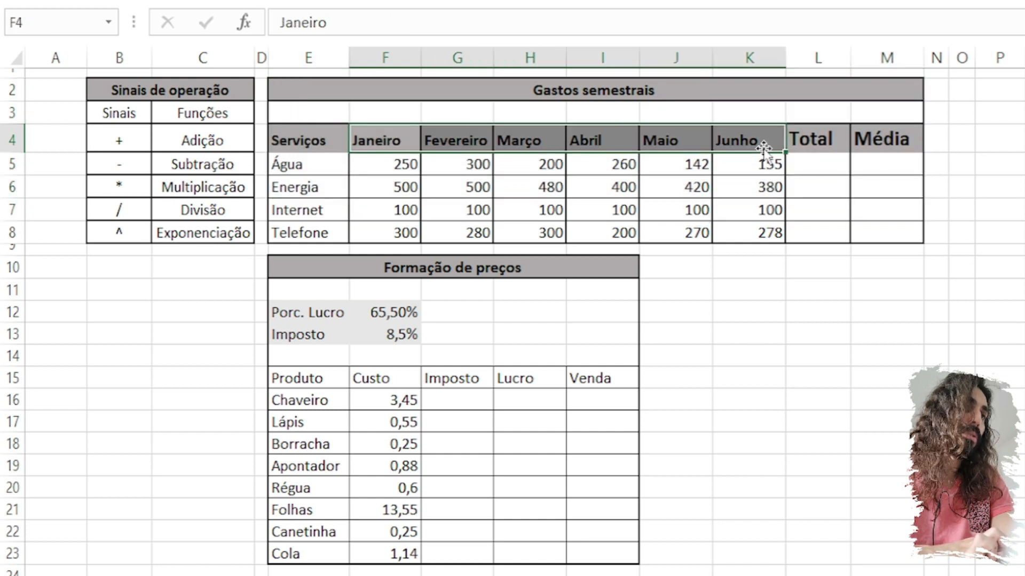
click(815, 164)
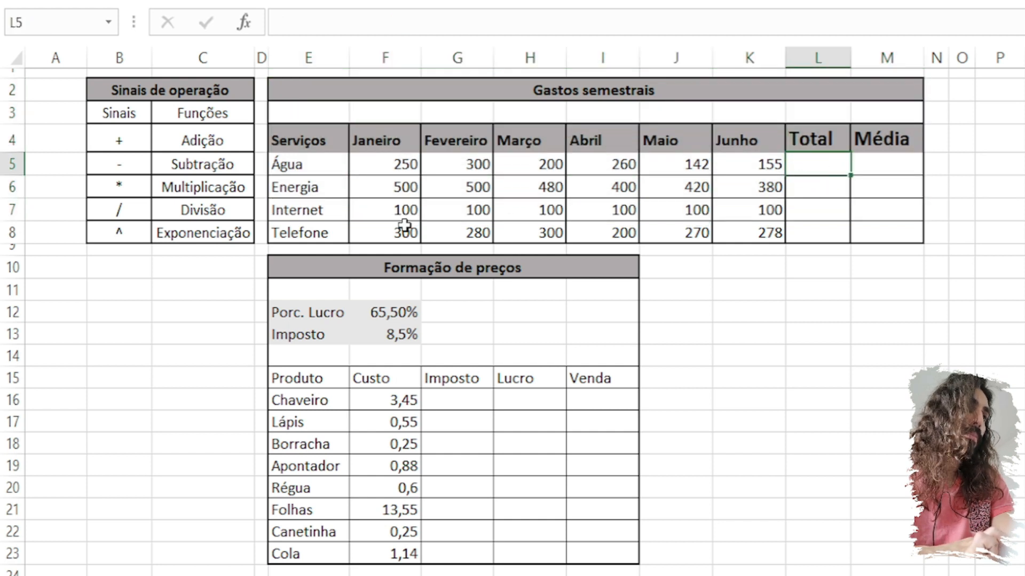
click(302, 167)
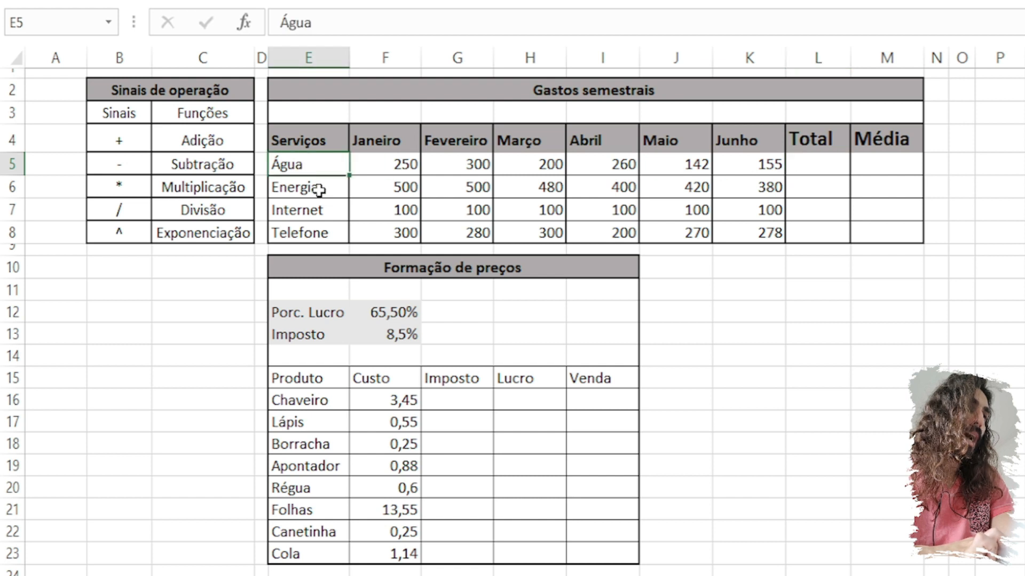
click(318, 190)
click(323, 209)
click(325, 234)
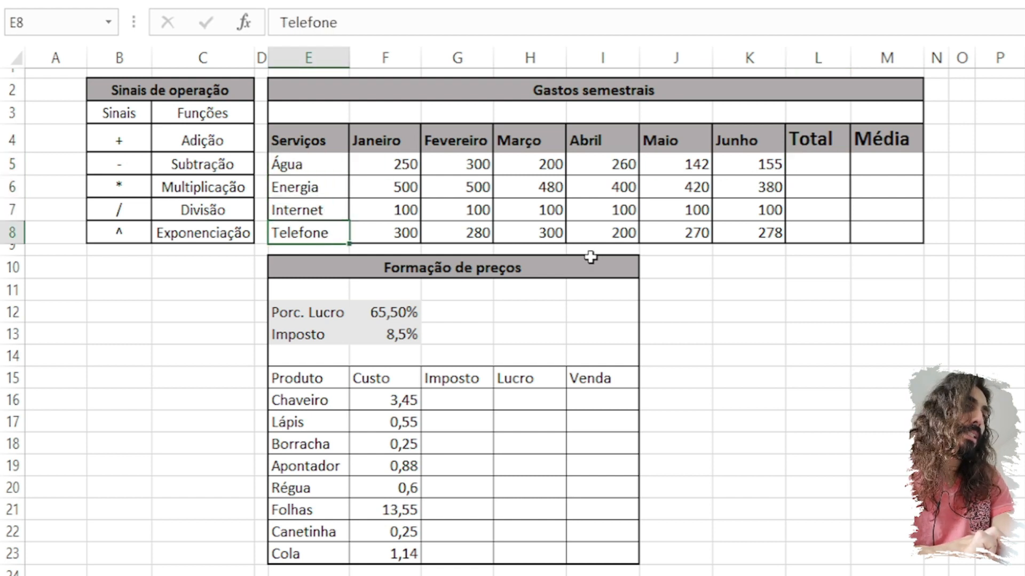
Enter =250+300+200+260+142+155 as the Água total in L5 and check its formula.
click(848, 172)
text(=250+300+200)
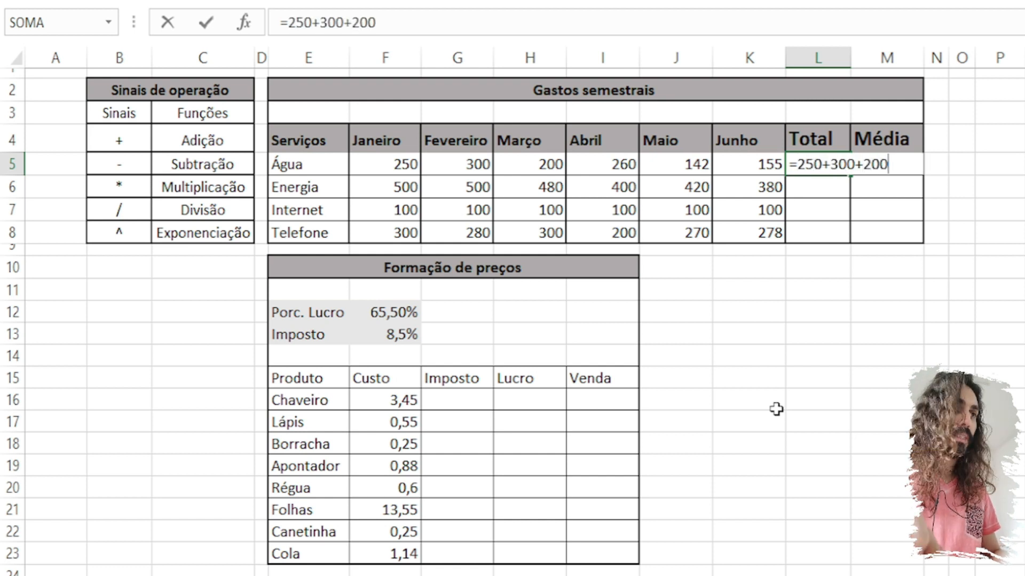
text(+260+142+155)
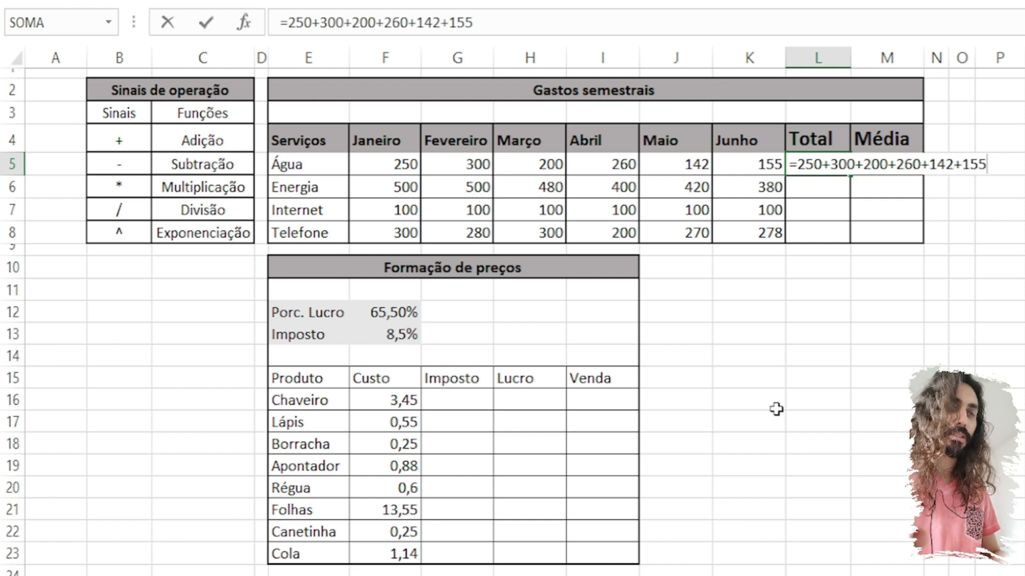
key(Return)
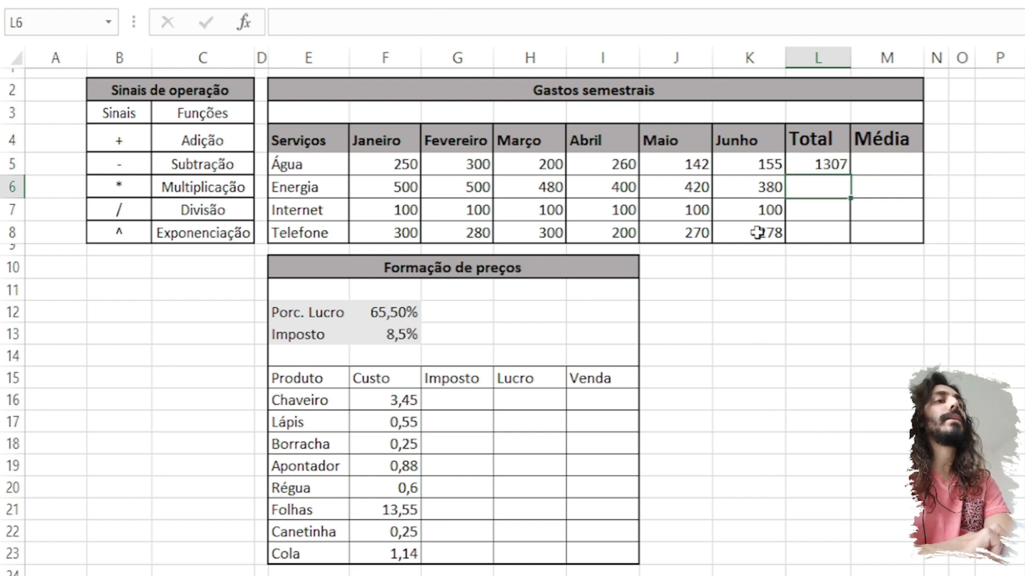
click(808, 162)
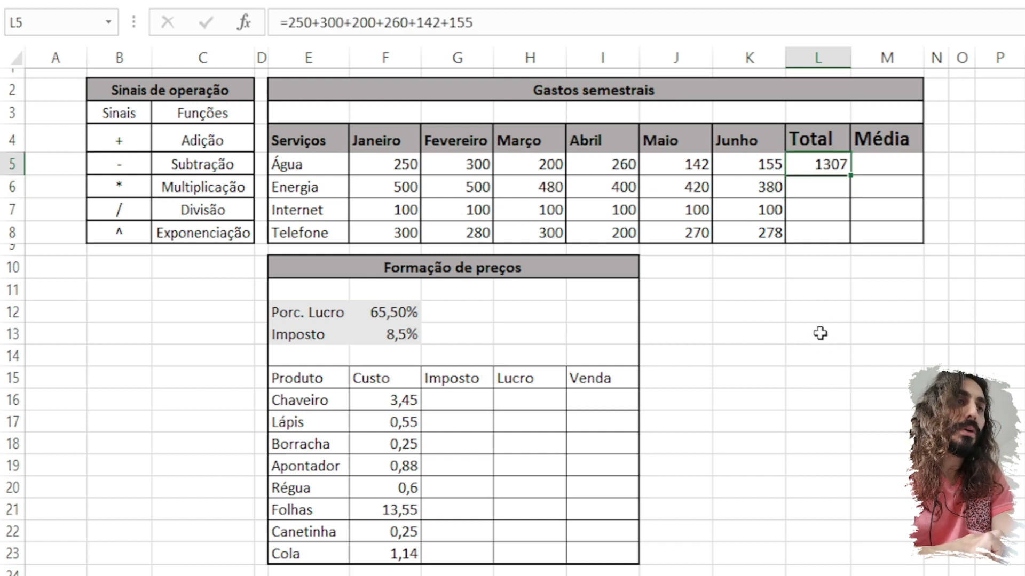
Set the Água expense for Junho in cell K5 to 150.
click(767, 165)
double_click(757, 164)
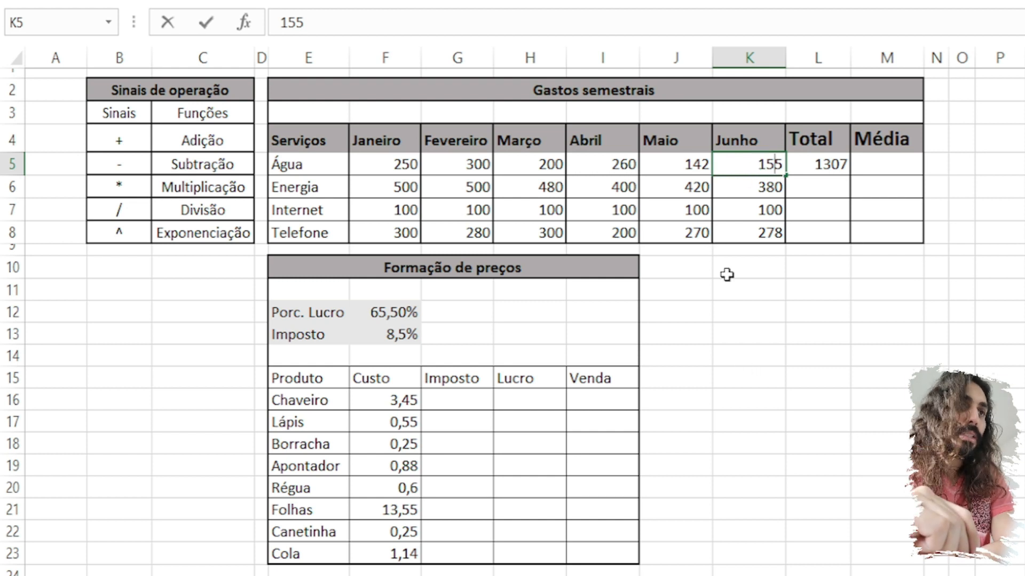
text(0)
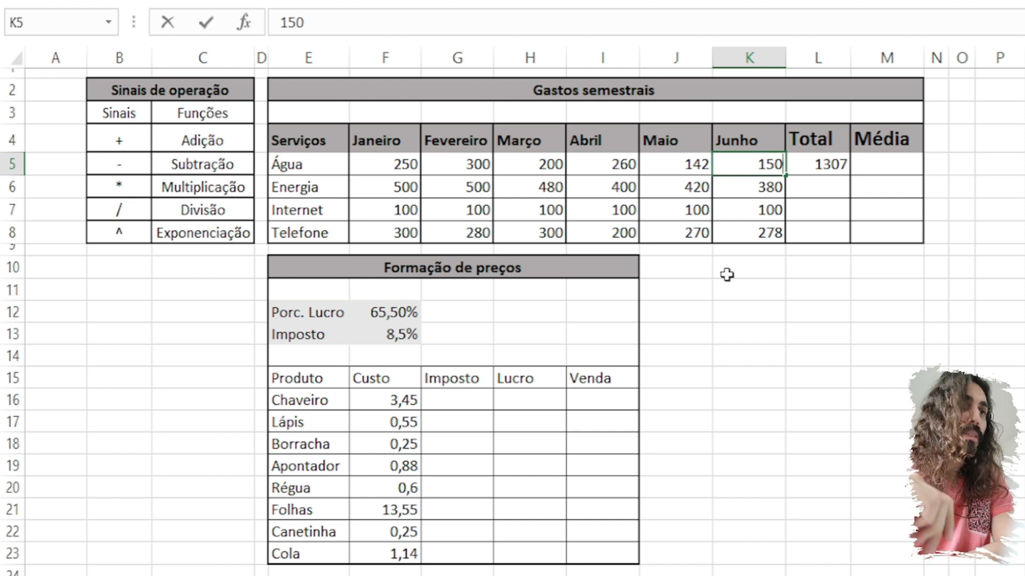
key(Return)
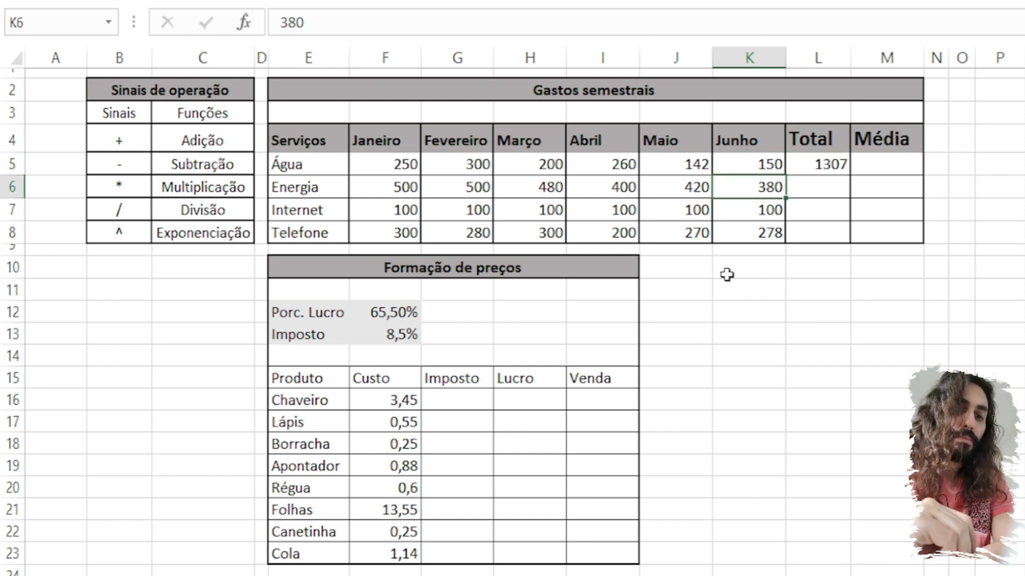
Change the last term of the Água total formula in L5 to 150.
key(Up)
key(Right)
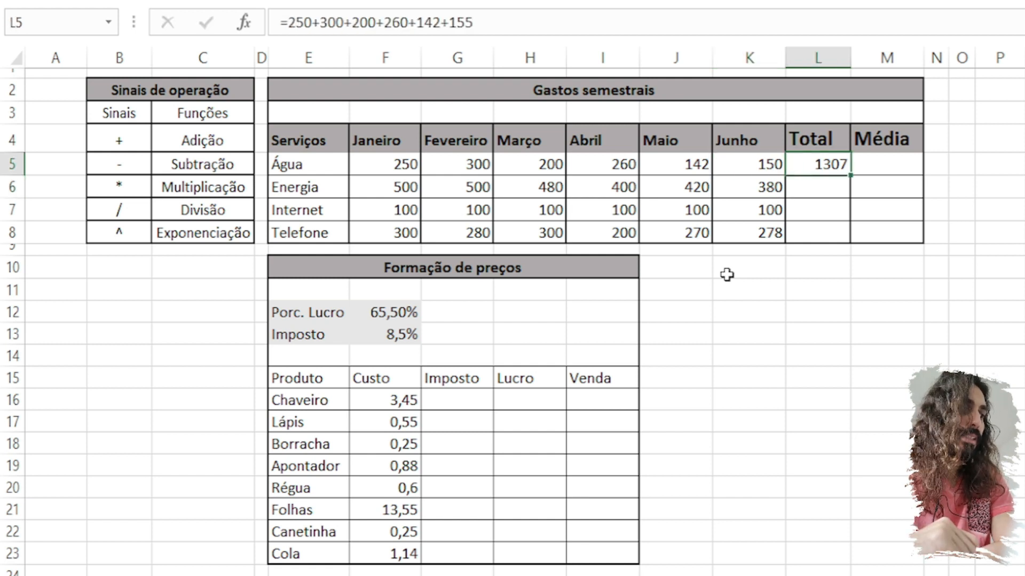
double_click(822, 163)
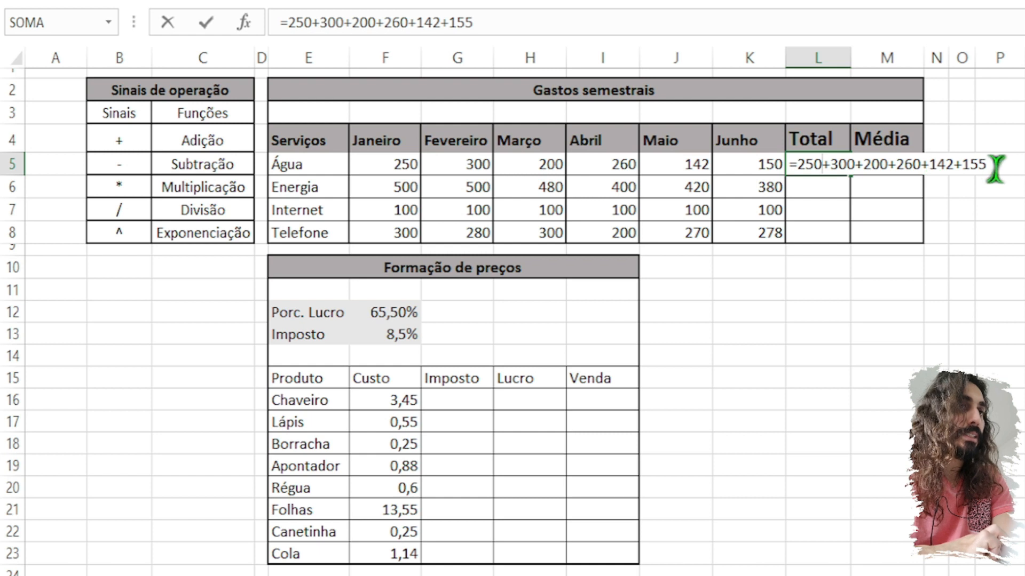
key(BackSpace)
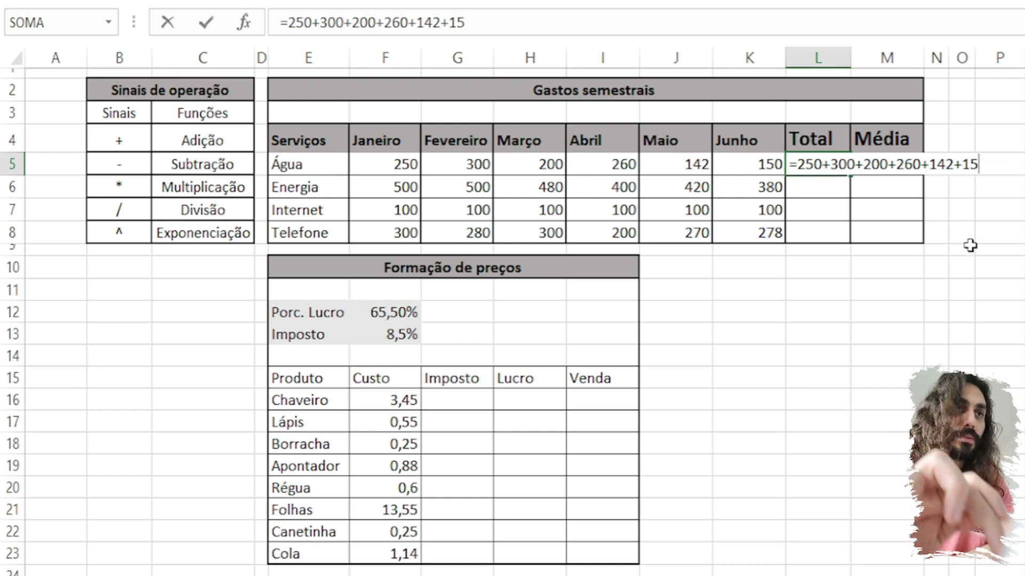
text(0)
key(Return)
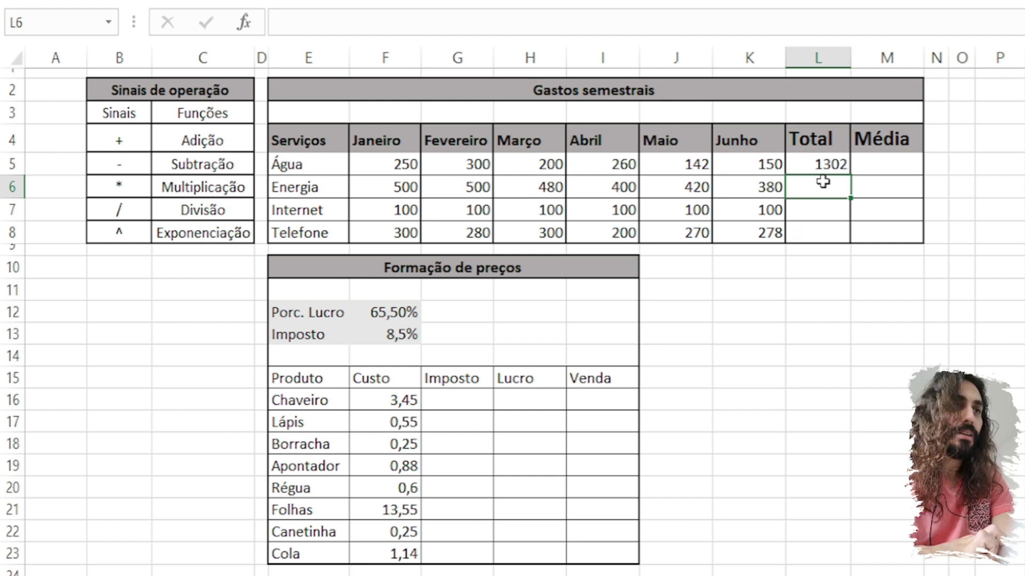
Clear the typed numbers from the Água total formula in L5, keeping only the equals sign.
double_click(801, 165)
key(BackSpace)
key(BackSpace)
key(BackSpace)
key(BackSpace)
key(BackSpace)
key(BackSpace)
key(BackSpace)
key(BackSpace)
key(BackSpace)
key(BackSpace)
key(BackSpace)
key(BackSpace)
key(BackSpace)
key(BackSpace)
key(BackSpace)
key(BackSpace)
key(BackSpace)
key(BackSpace)
key(BackSpace)
key(BackSpace)
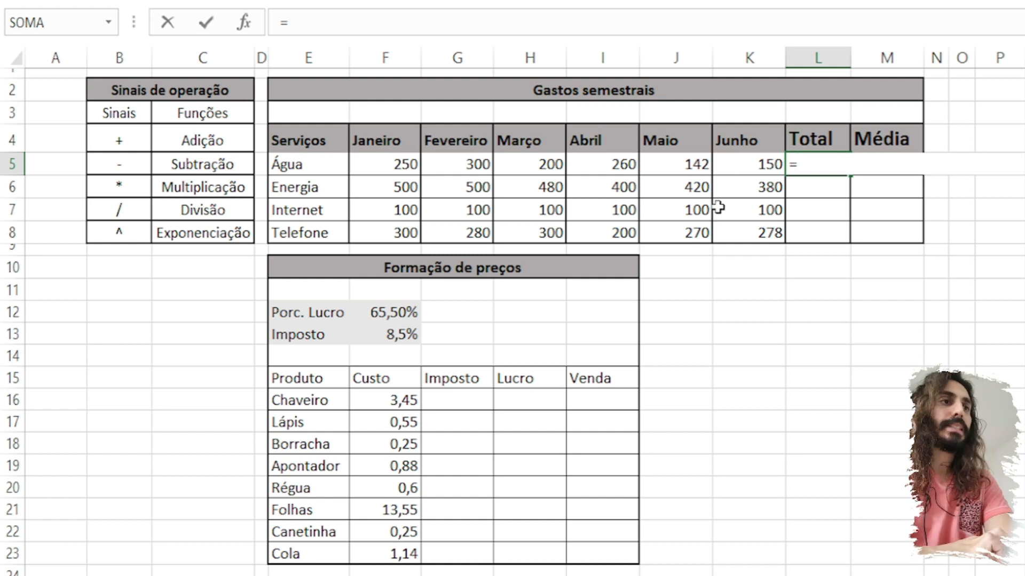
Build the Água total formula in L5 by adding references to the Janeiro to Abril cells, F5+G5+H5+I5.
click(399, 165)
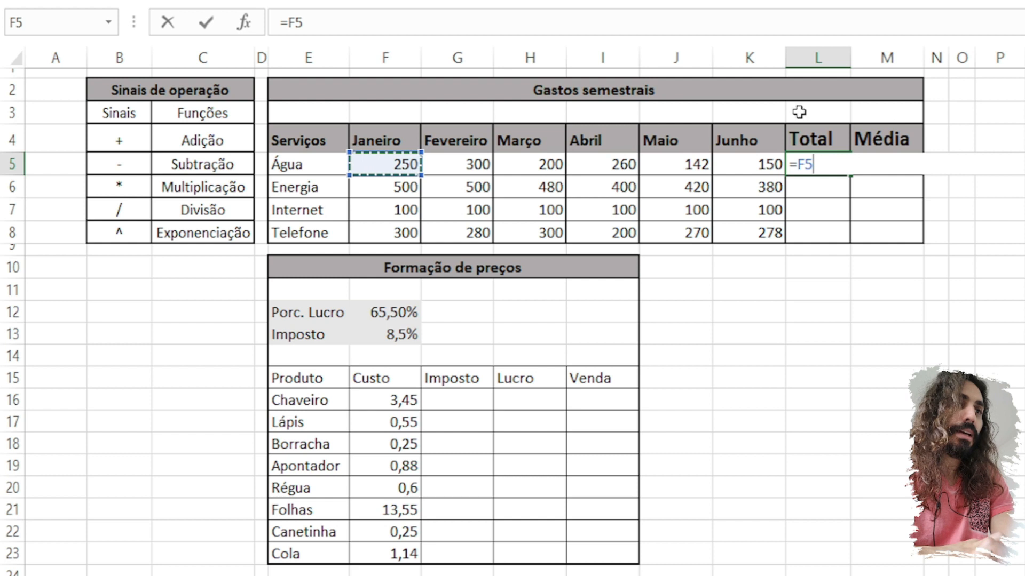
text(+)
click(453, 163)
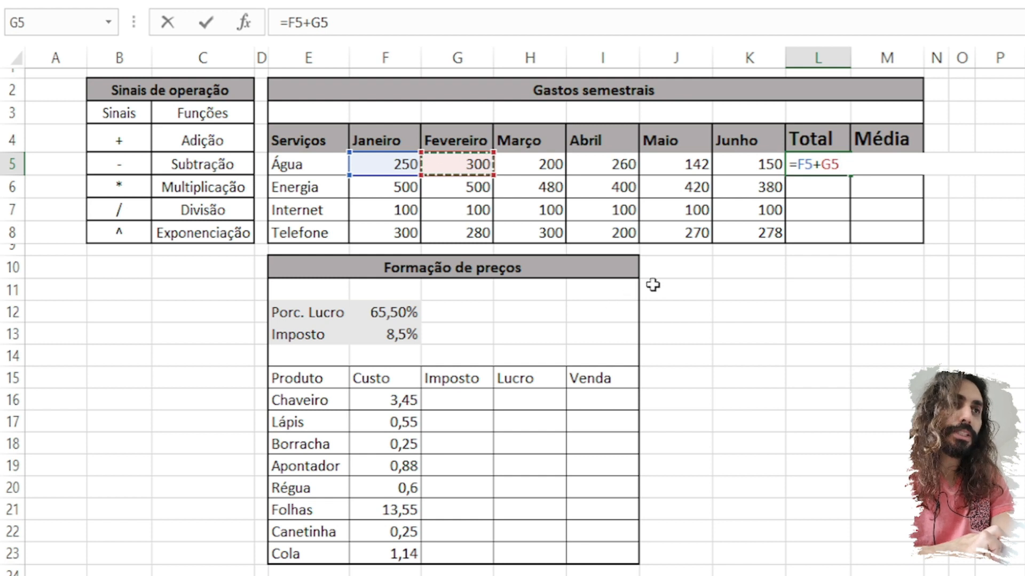
text(+)
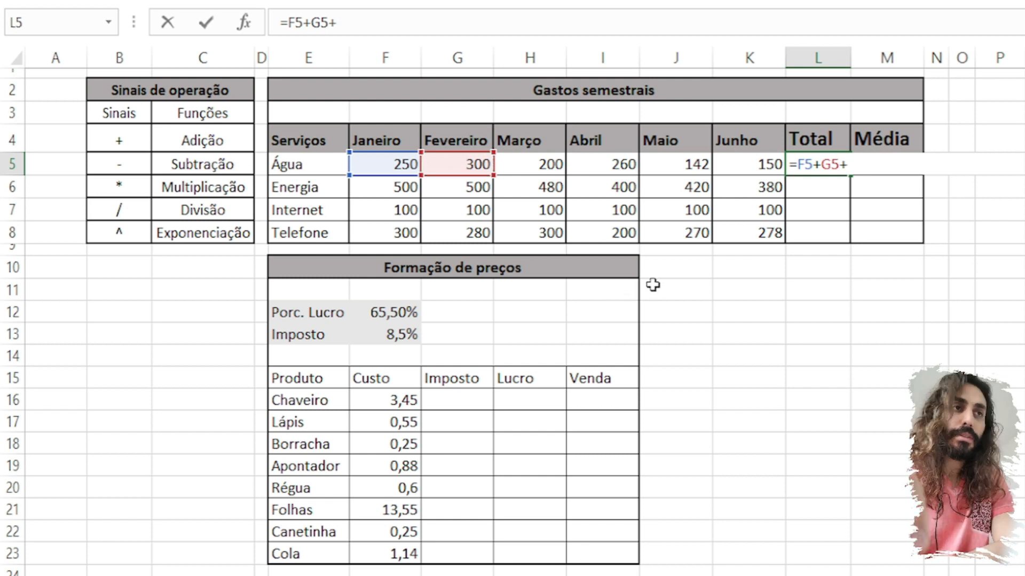
click(548, 165)
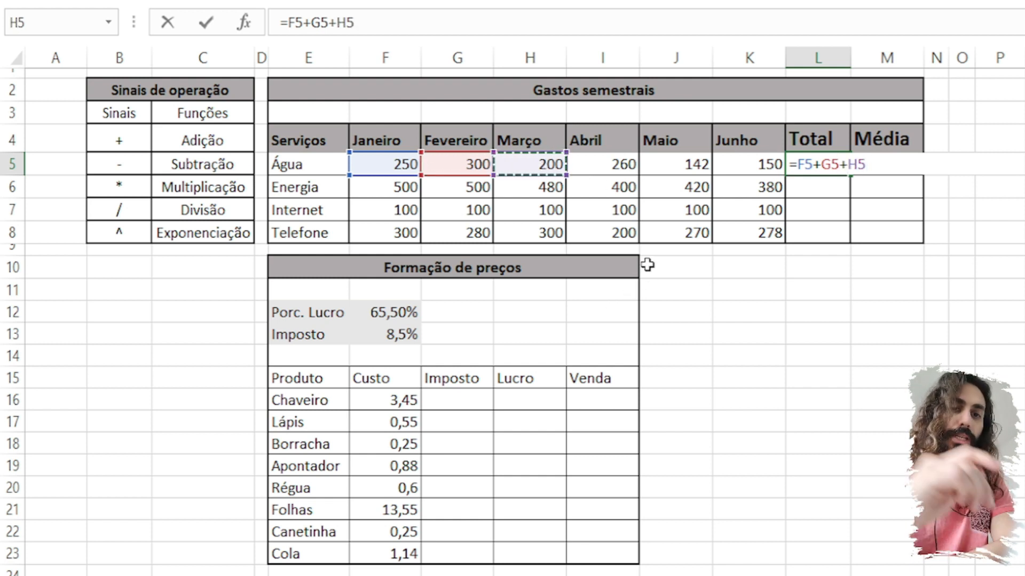
text(+)
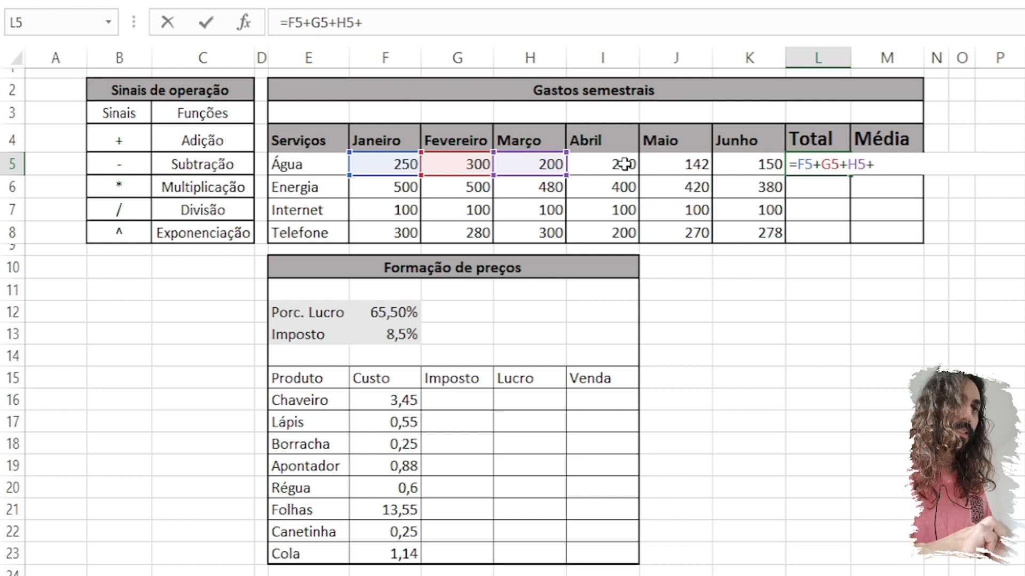
text(I5+)
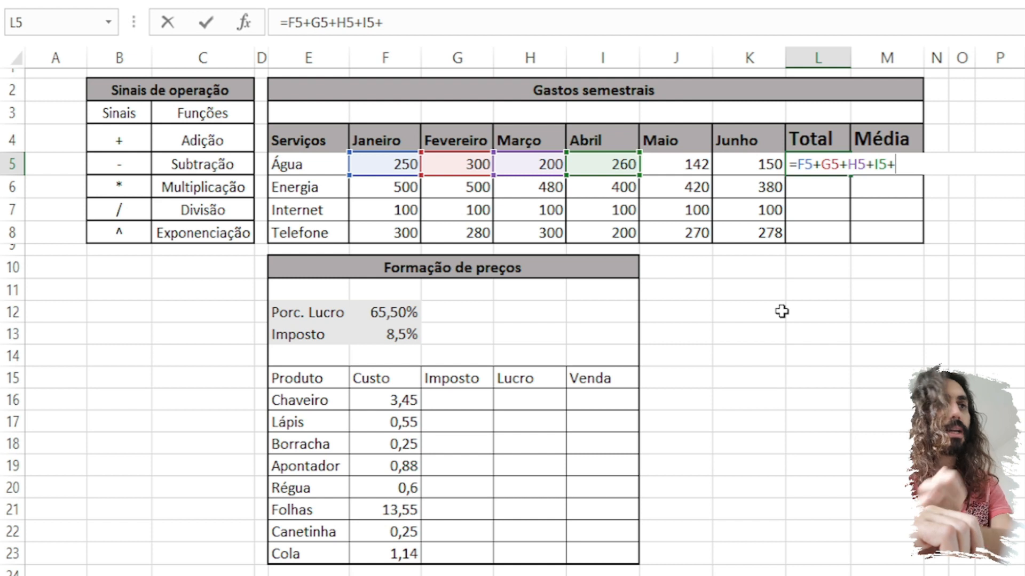
Add the Maio and Junho references J5 and K5 to complete the L5 formula as =F5+G5+H5+I5+J5+K5.
key(Left)
key(Left)
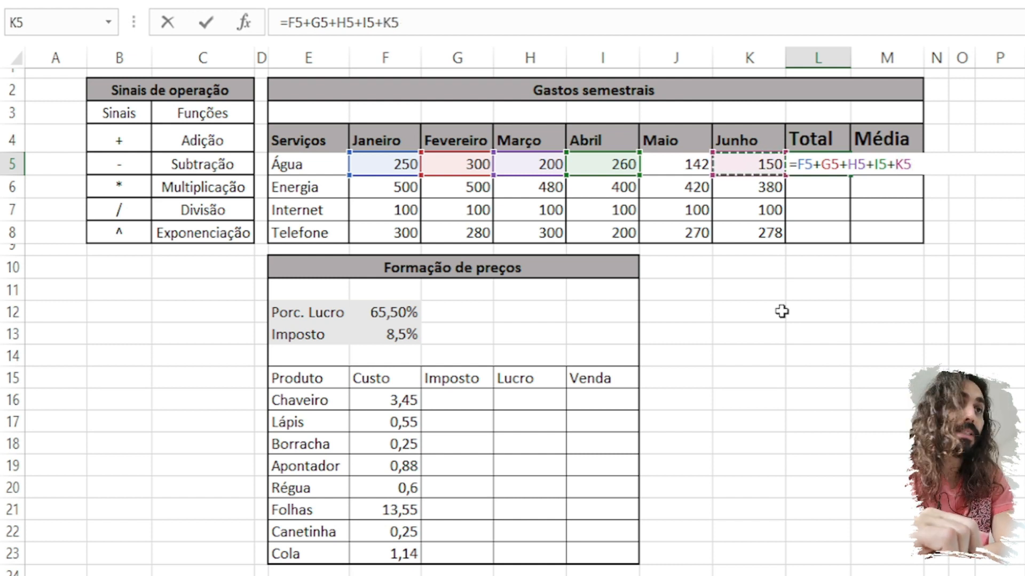
key(Left)
key(Down)
key(Right)
key(Right)
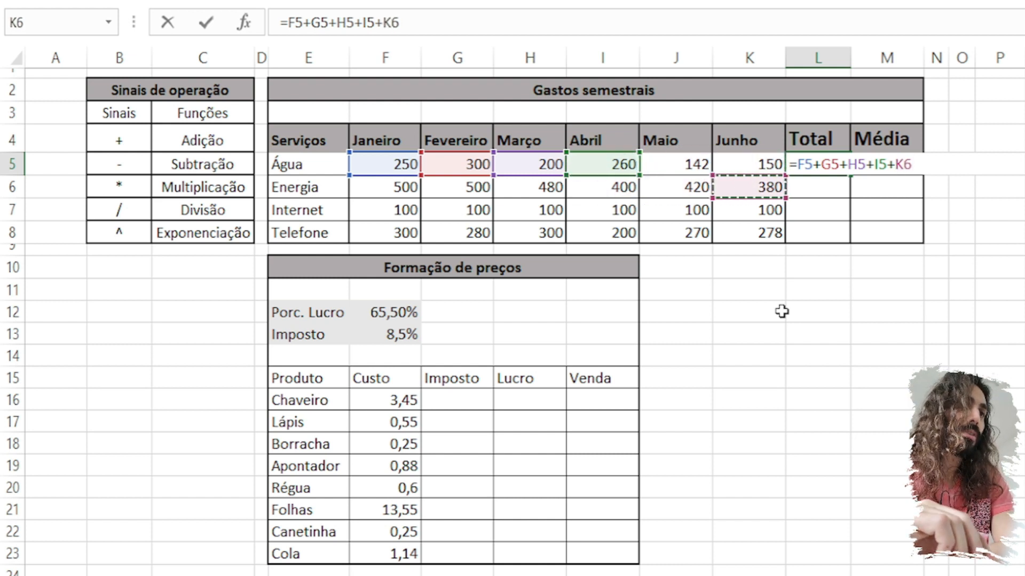
key(Left)
key(Up)
key(Up)
key(Left)
key(Down)
key(Down)
key(Down)
key(Right)
key(Right)
key(Right)
key(Left)
key(Up)
key(Up)
key(Up)
key(Left)
key(Down)
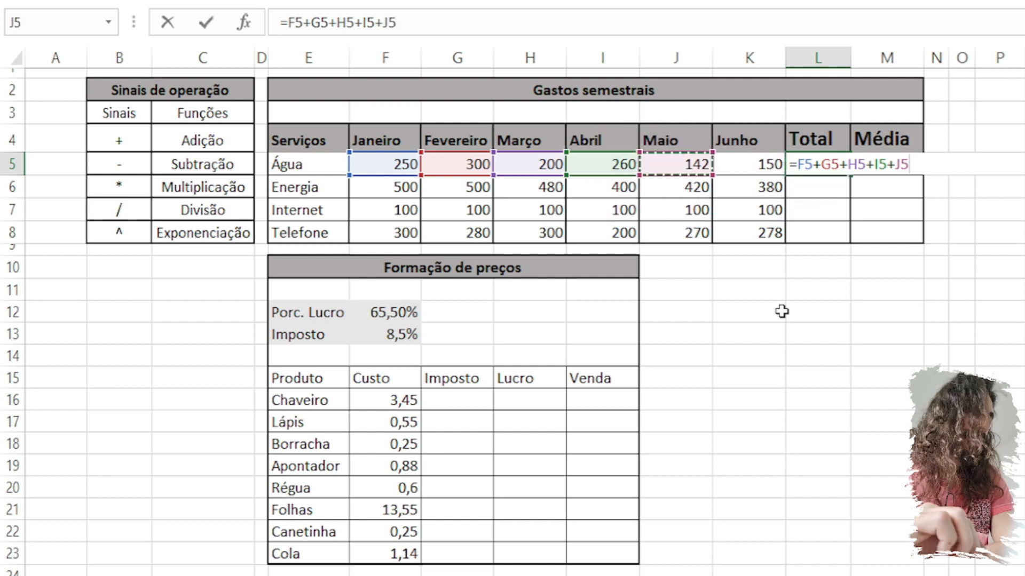
text(+)
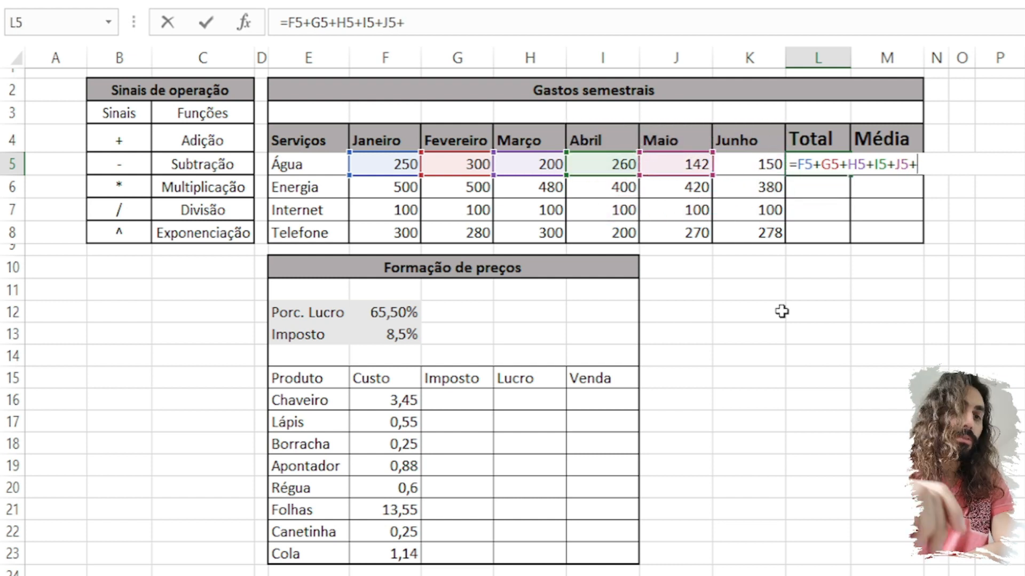
key(Left)
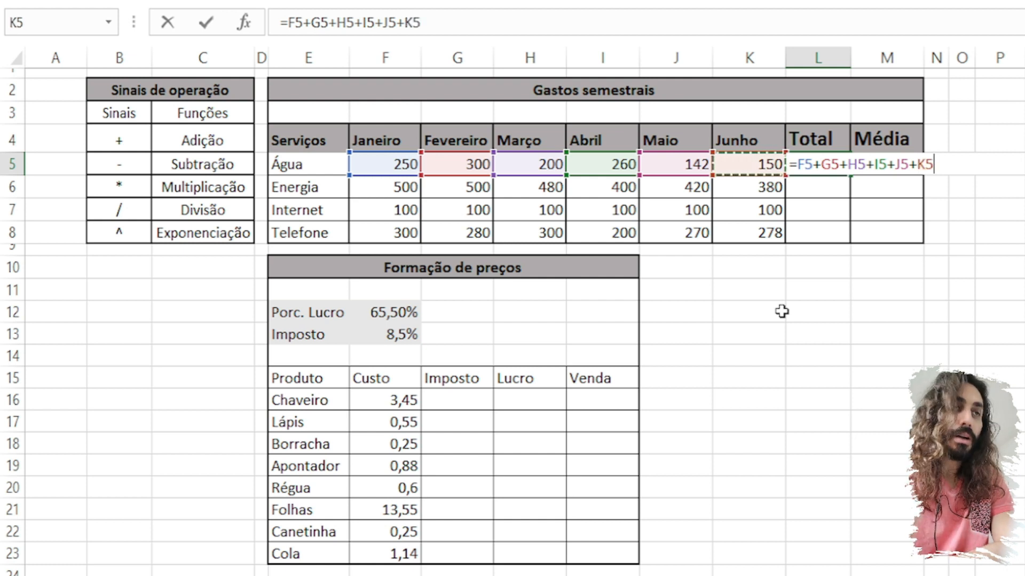
key(Return)
Set the Água expense for Junho in cell K5 to 155.
key(Up)
click(769, 165)
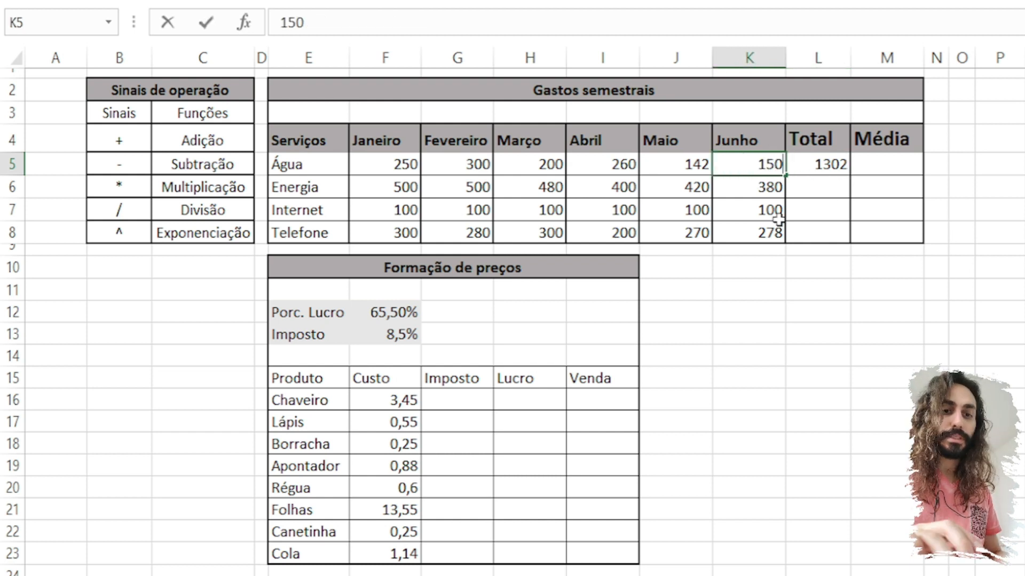
key(Return)
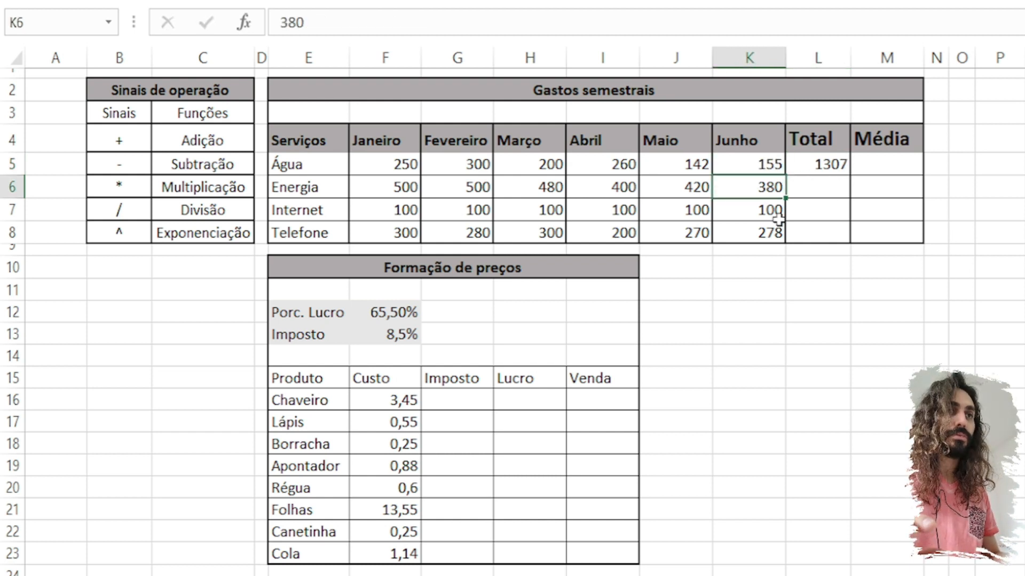
Review the Água total formula in L5 and fill it down to the Telefone row in L8.
click(828, 160)
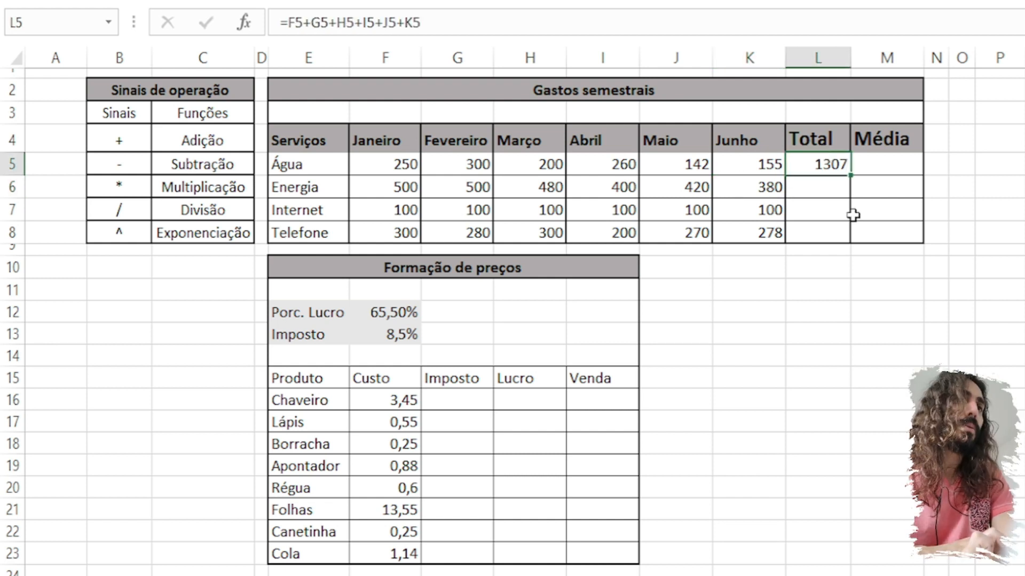
double_click(820, 164)
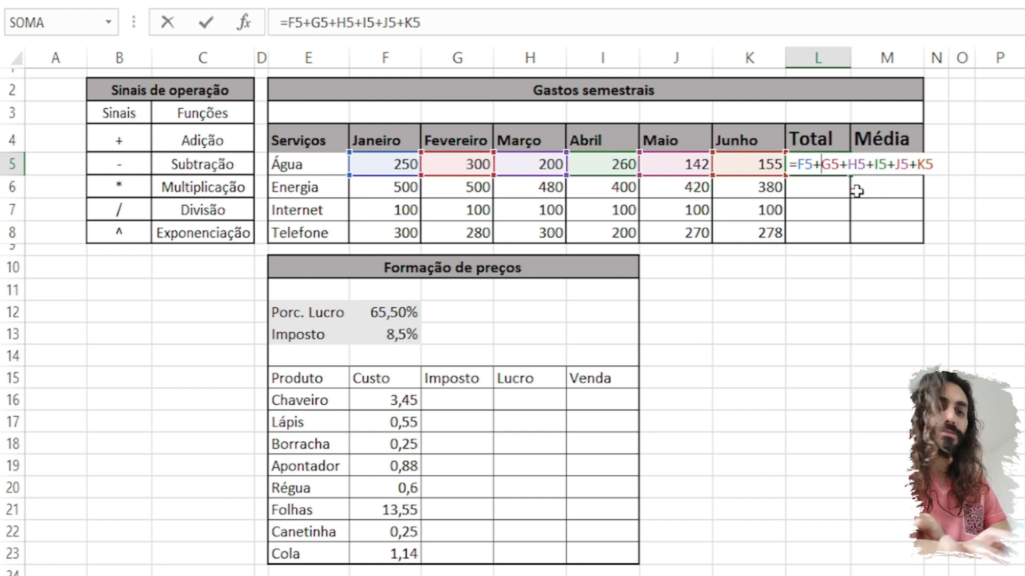
key(ctrl+Return)
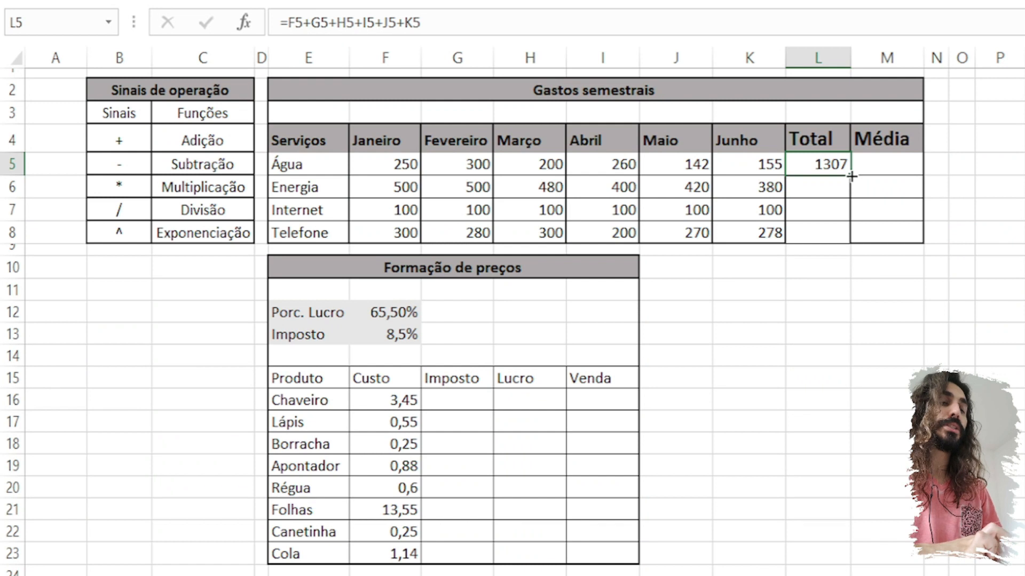
drag(851, 176, 853, 243)
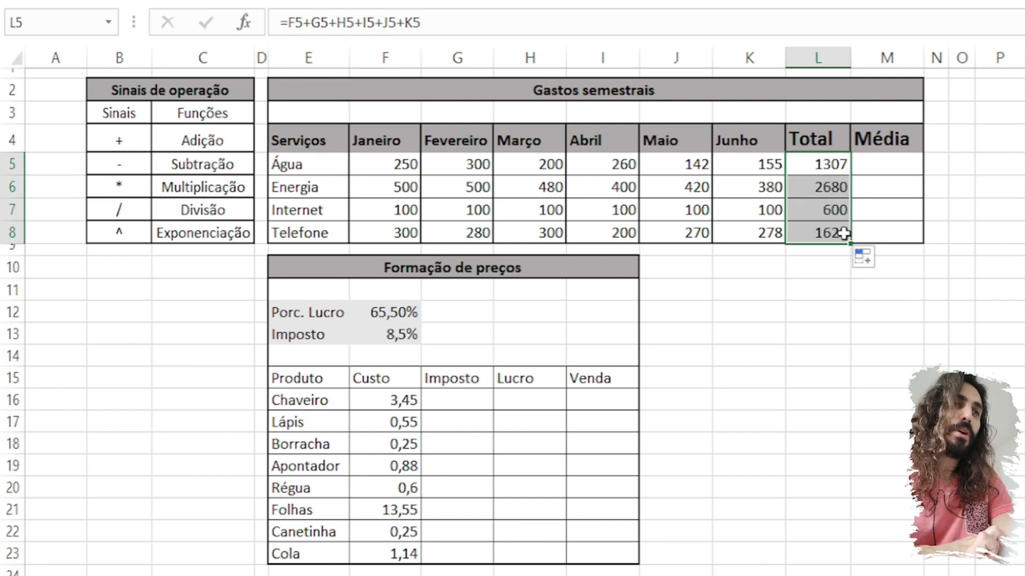
Compare the copied total formulas in L6, L7 and L8 with the original in L5, checking their row references.
click(823, 193)
double_click(821, 188)
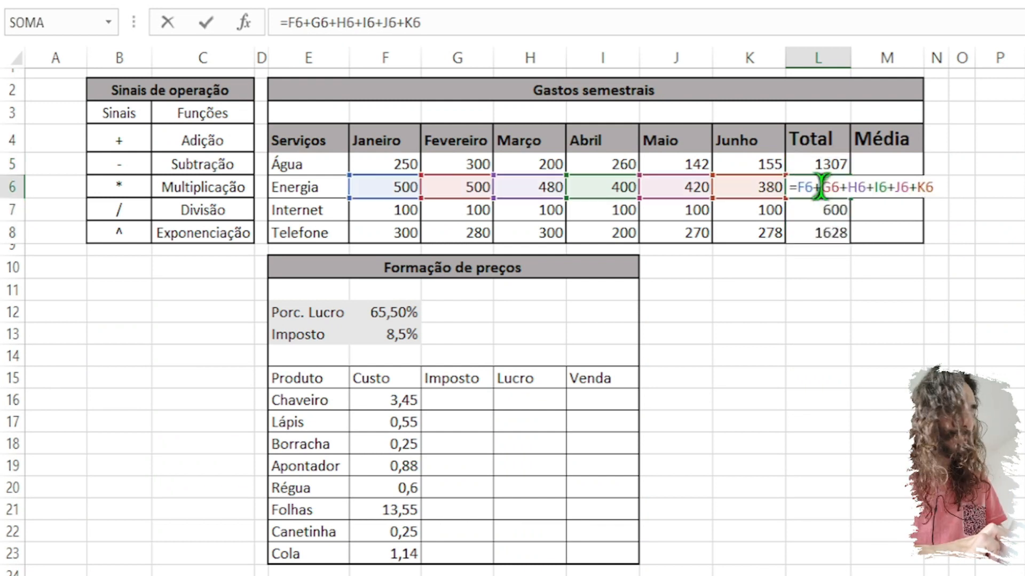
key(Escape)
double_click(819, 166)
key(Escape)
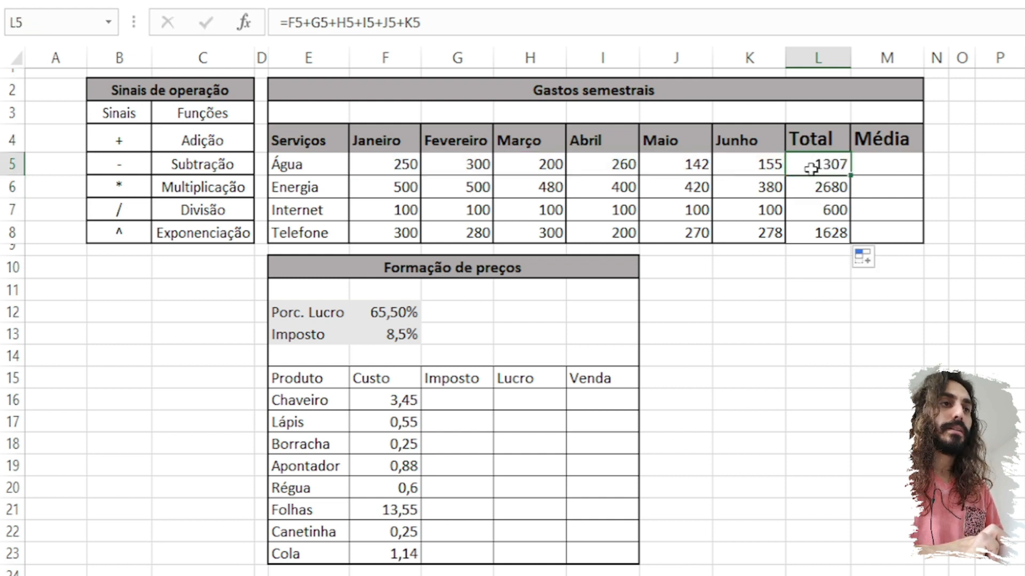
click(811, 186)
double_click(812, 187)
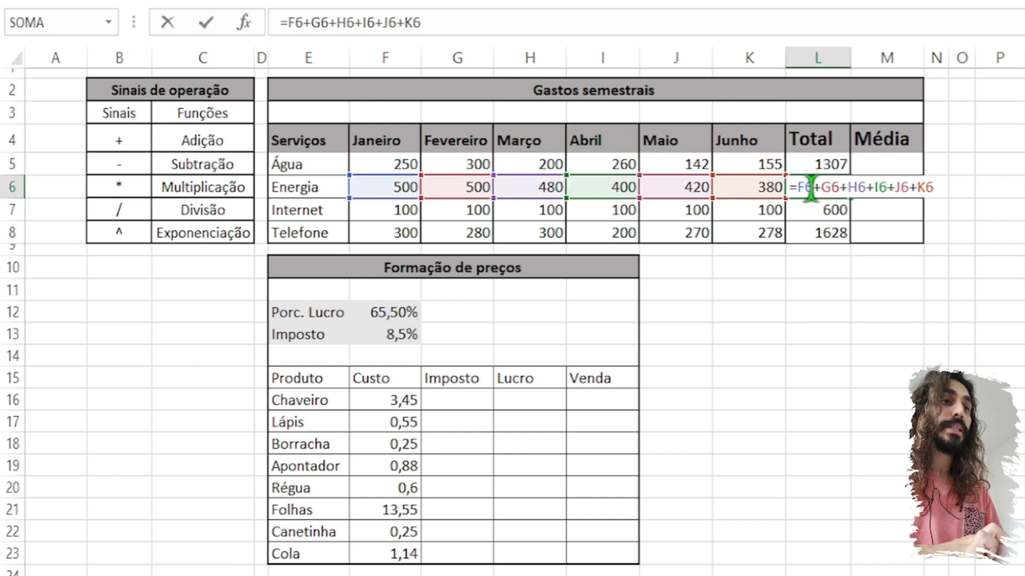
key(Escape)
double_click(818, 169)
key(Escape)
double_click(822, 187)
key(Escape)
double_click(827, 211)
key(Escape)
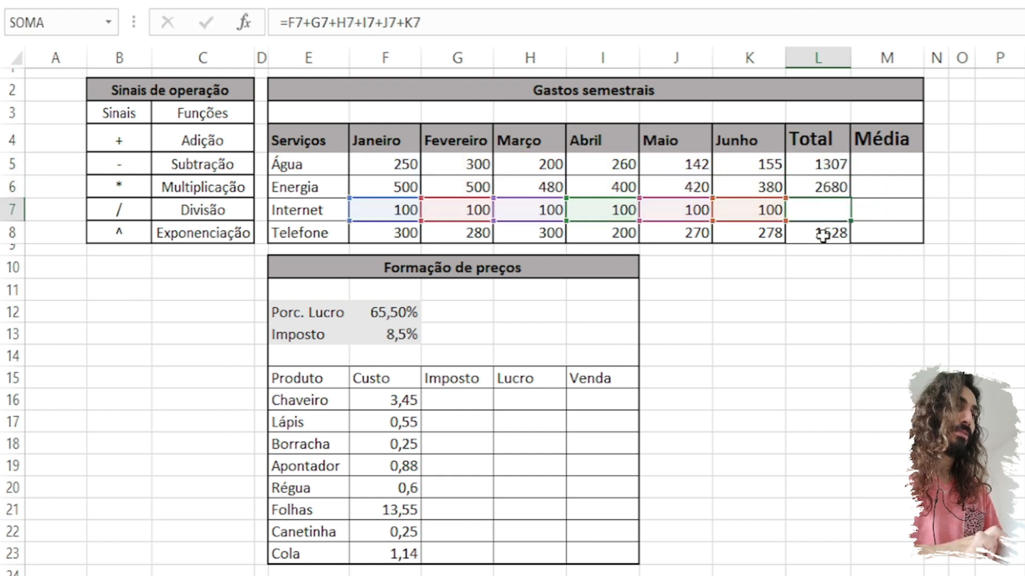
double_click(817, 232)
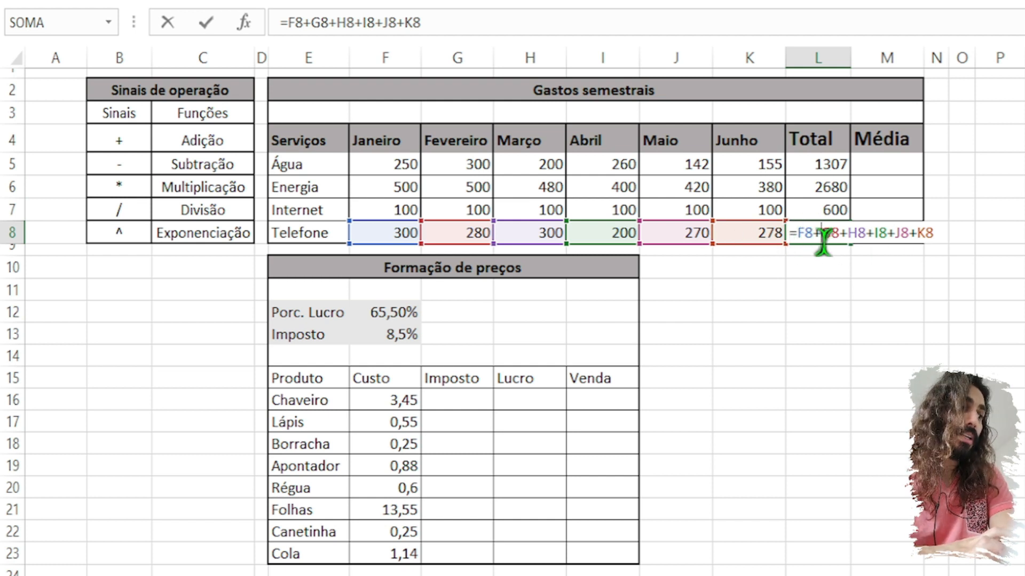
drag(801, 233, 812, 233)
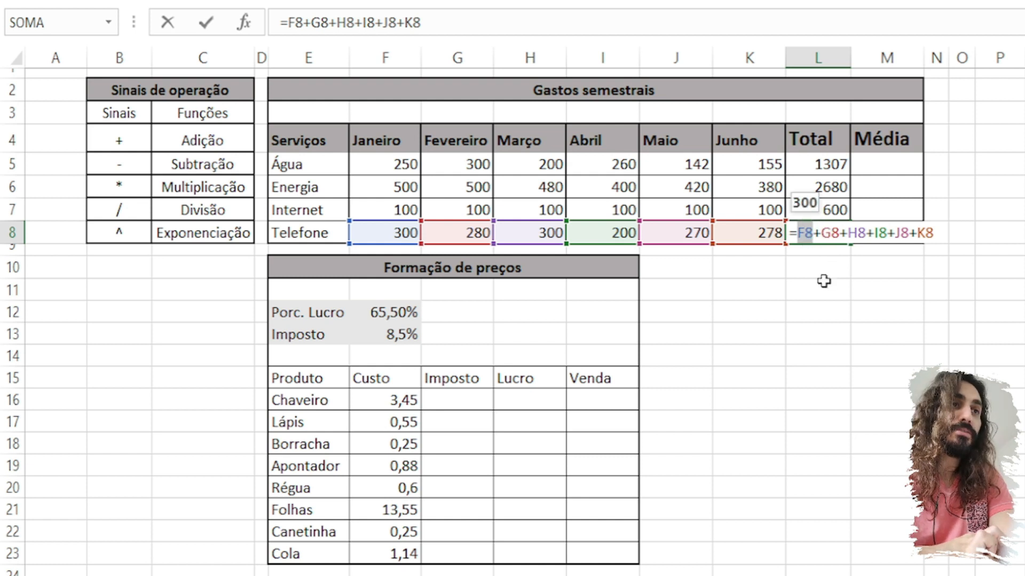
key(Escape)
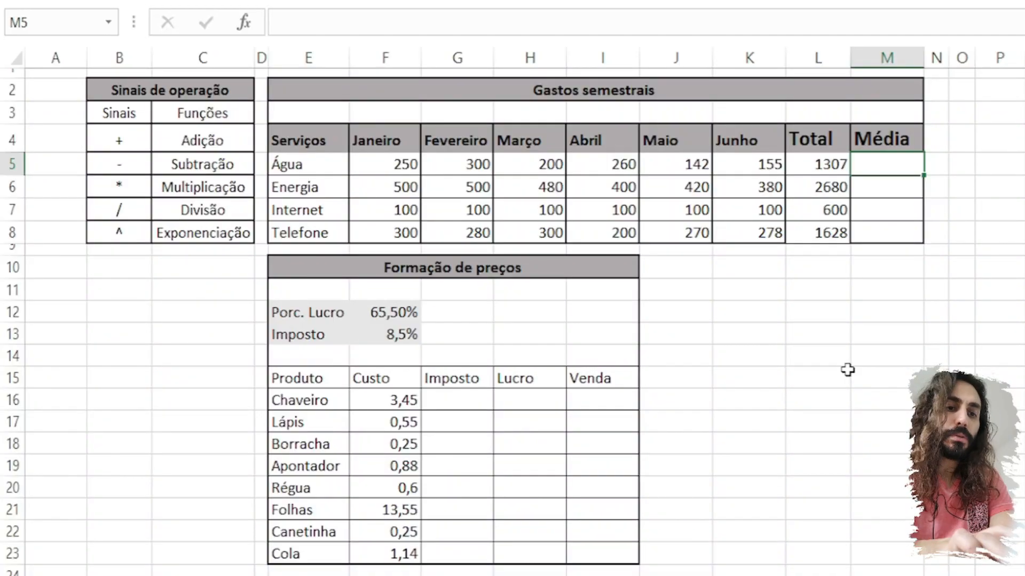
Calculate the Água average in M5 with =L5/6 and fill the formula down to M8.
text(=)
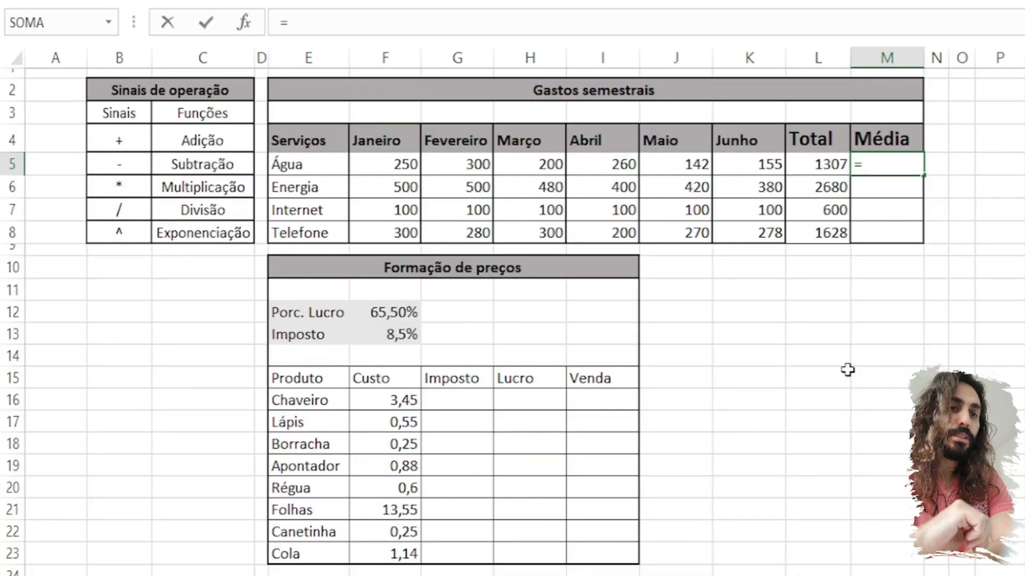
key(Left)
text(/)
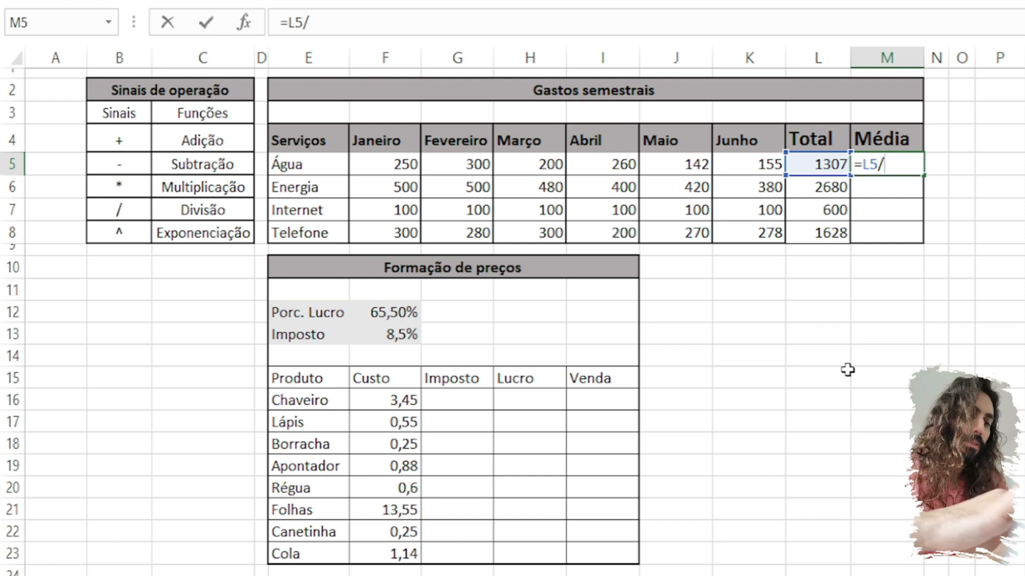
key(ctrl+Return)
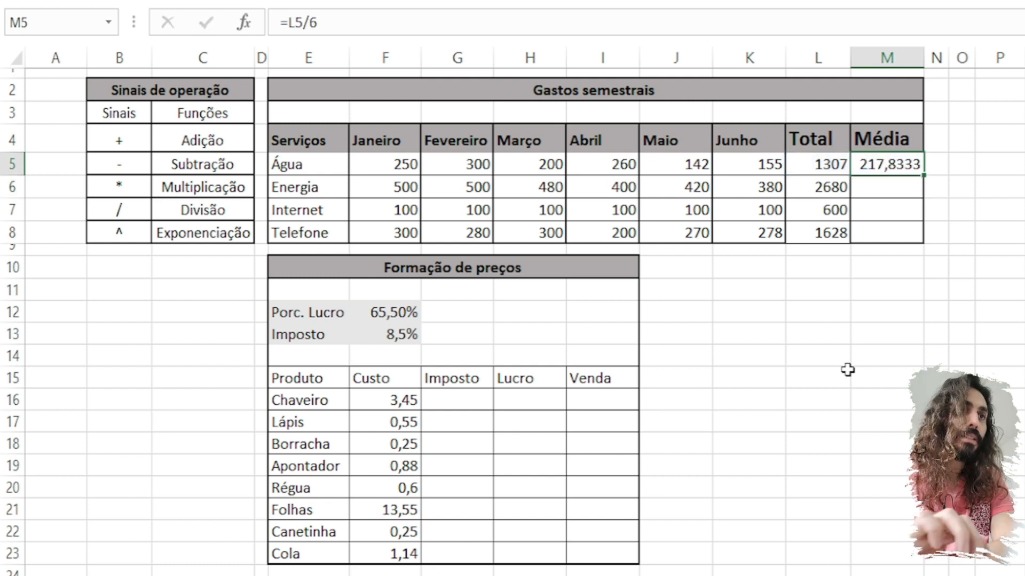
drag(920, 172, 922, 242)
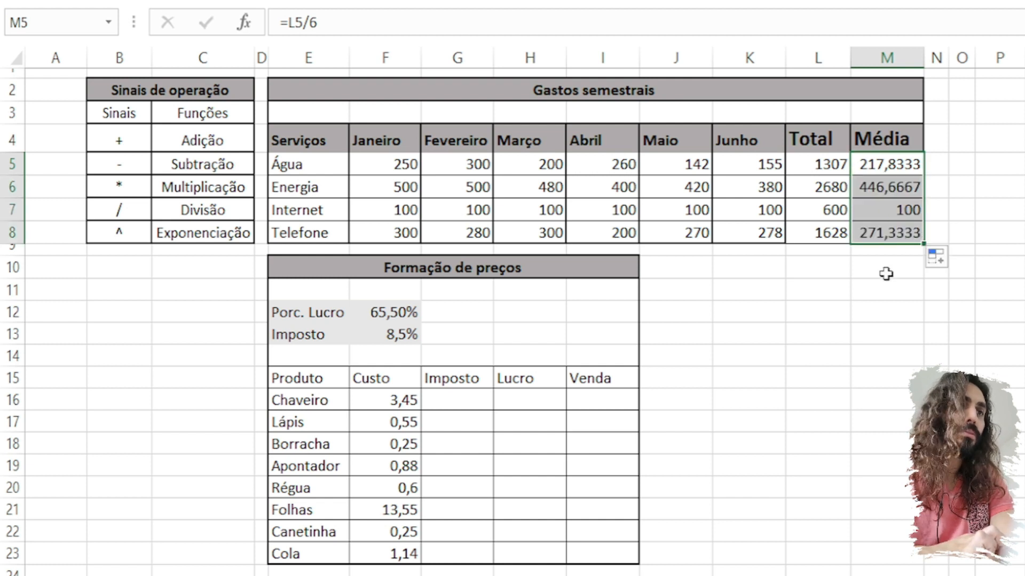
Check which Total cell each copied average formula in M6, M7 and M8 refers to.
click(902, 184)
double_click(902, 186)
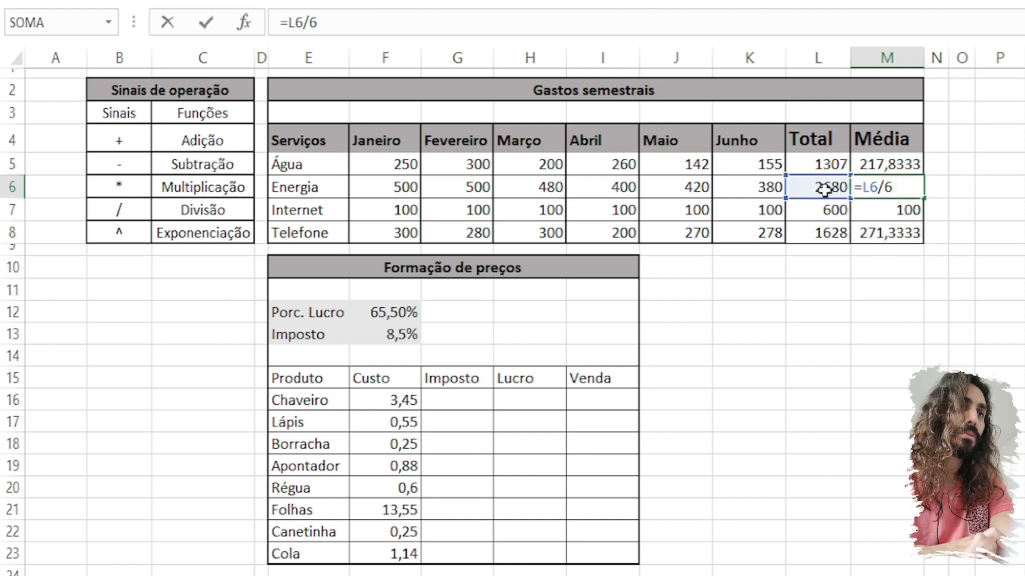
double_click(906, 209)
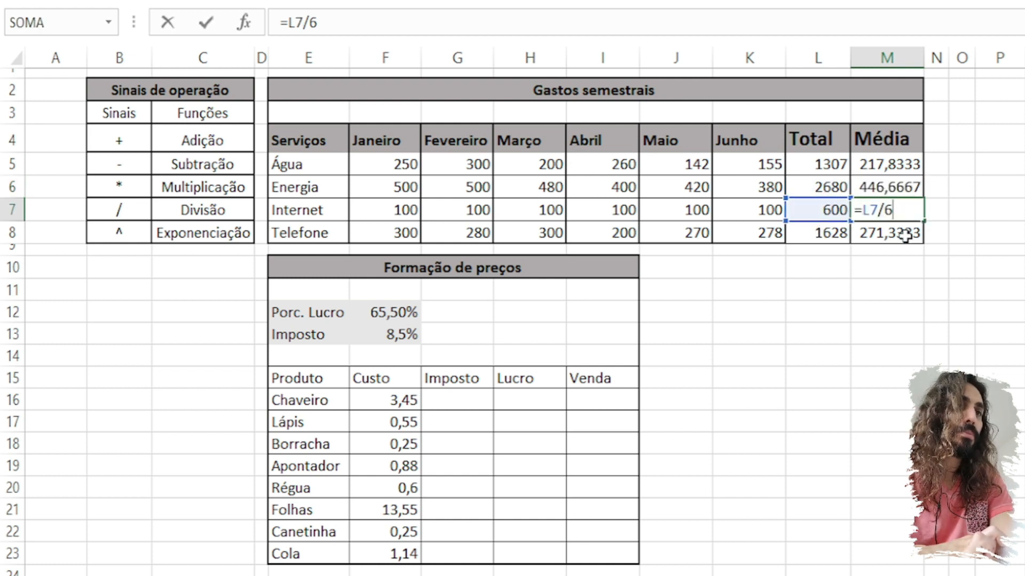
double_click(906, 235)
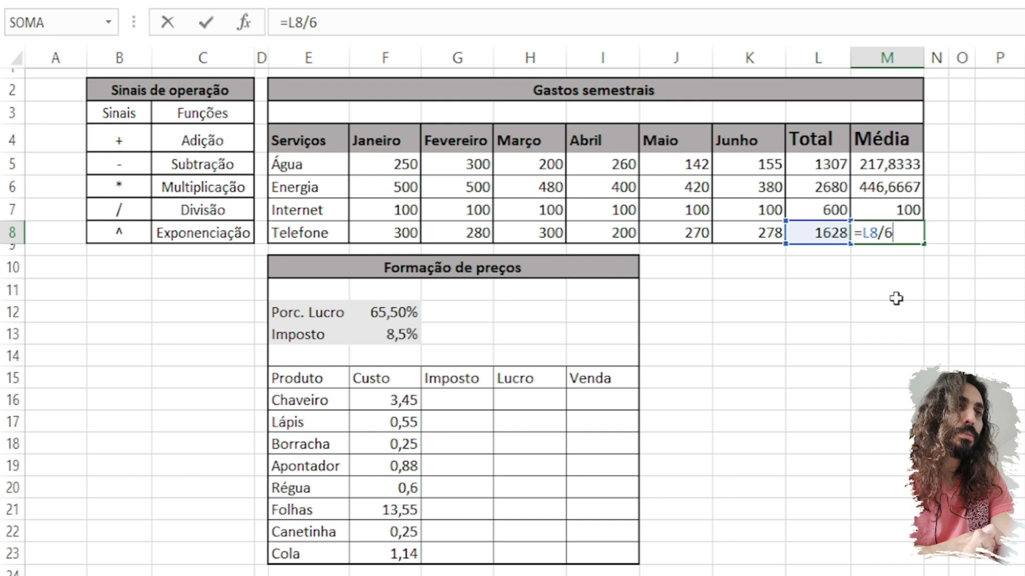
key(Return)
key(Up)
key(Up)
key(Up)
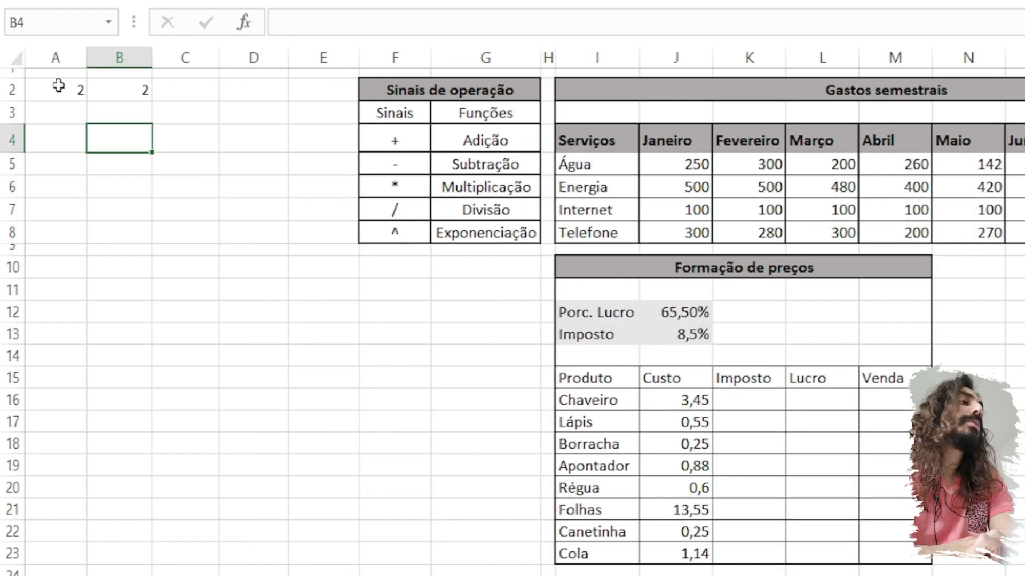
Add the sample values of A2 and B2 in C2 with the formula =A2+B2.
click(59, 89)
click(112, 89)
click(83, 97)
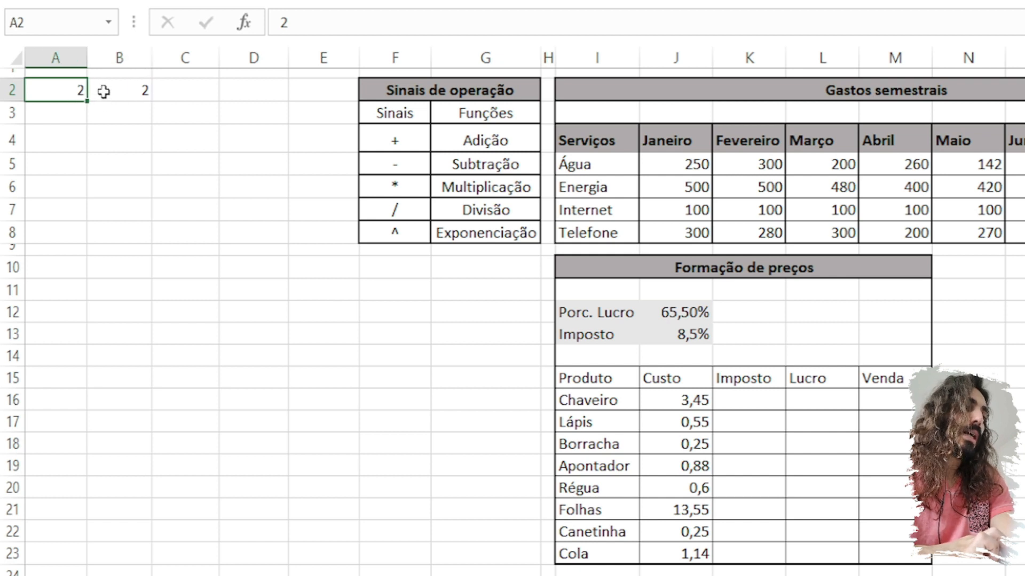
click(126, 102)
click(162, 95)
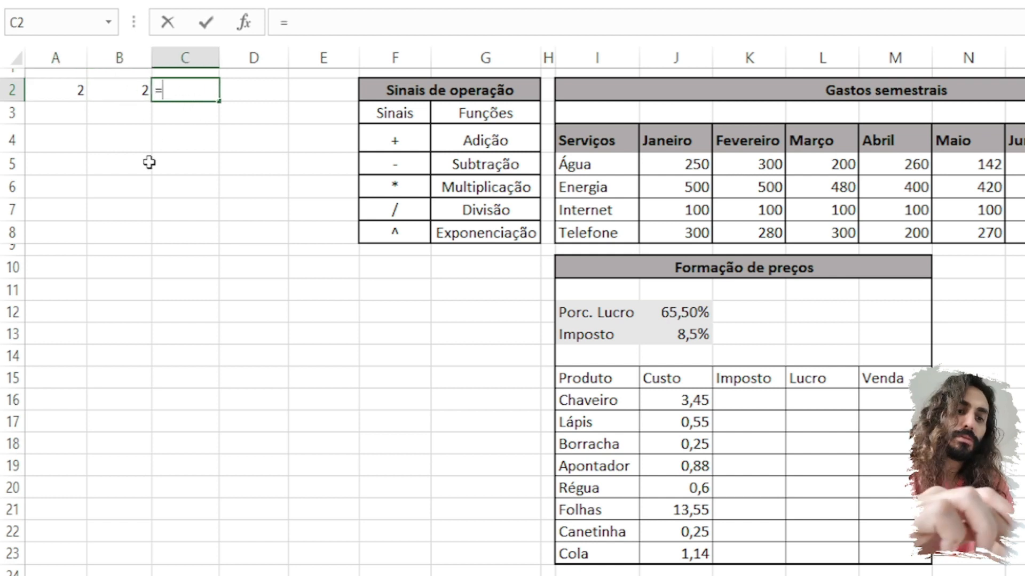
text(=)
key(Left)
key(Left)
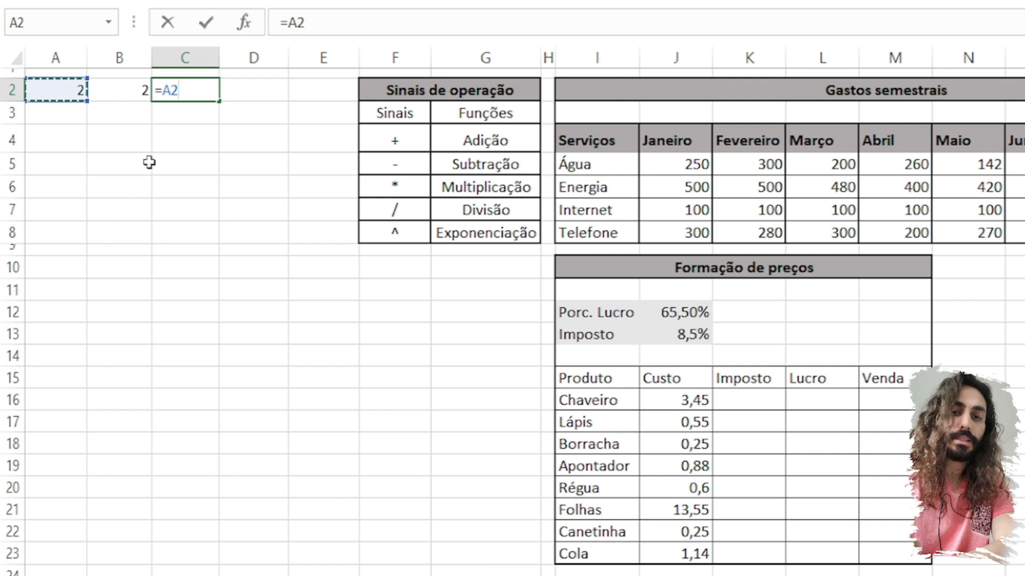
text(+)
key(Left)
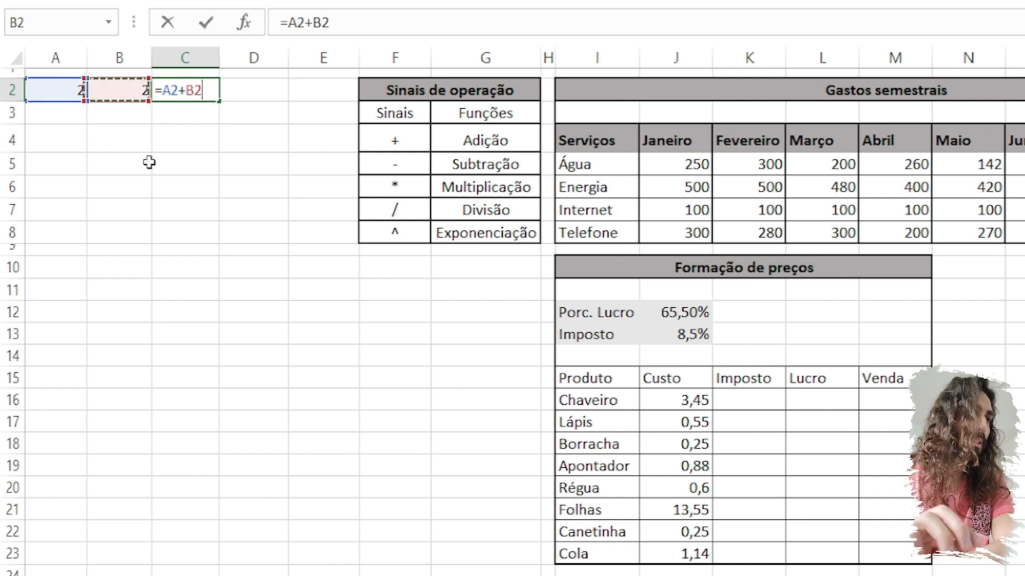
key(Return)
Copy the C2 sum formula across into D2.
key(Left)
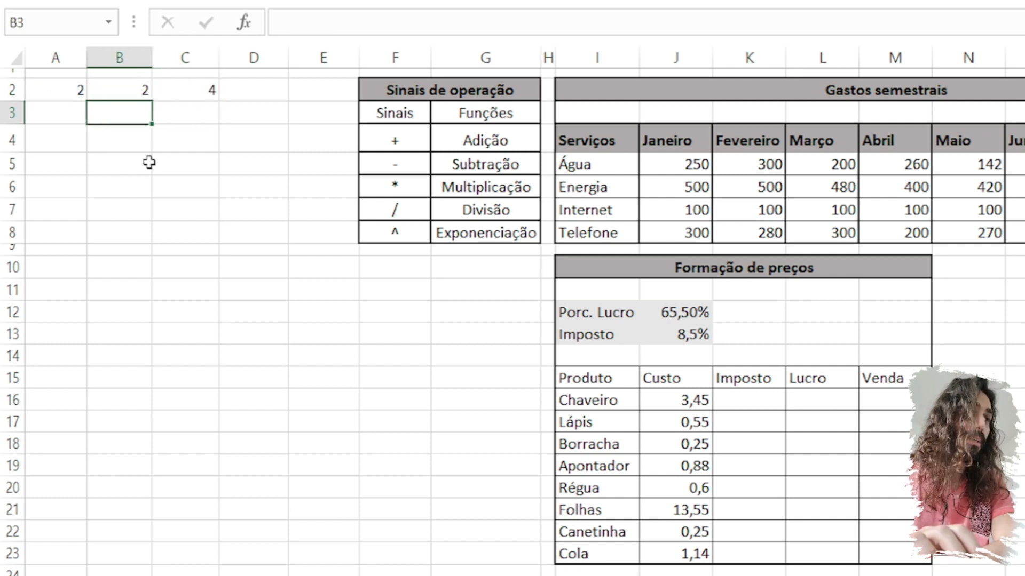
key(Up)
key(Right)
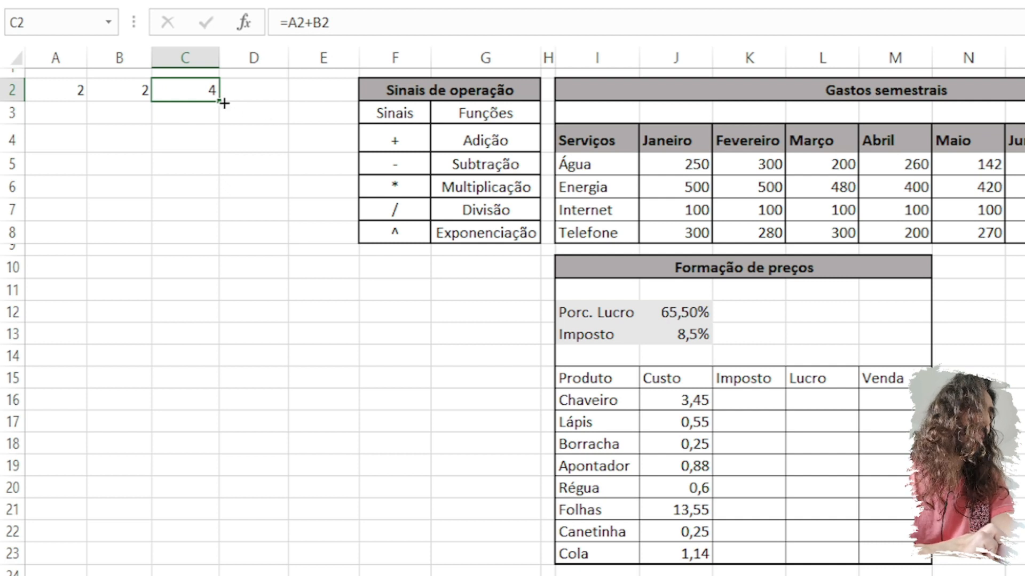
drag(224, 104, 288, 100)
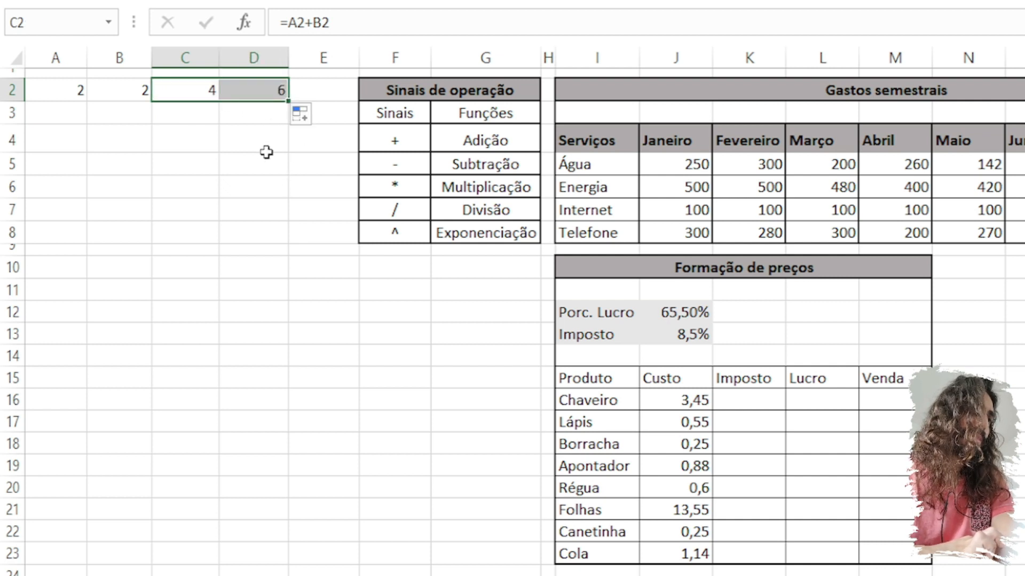
Compare the copied formula in D2 with the original in C2, checking which columns each one references.
click(118, 91)
click(191, 92)
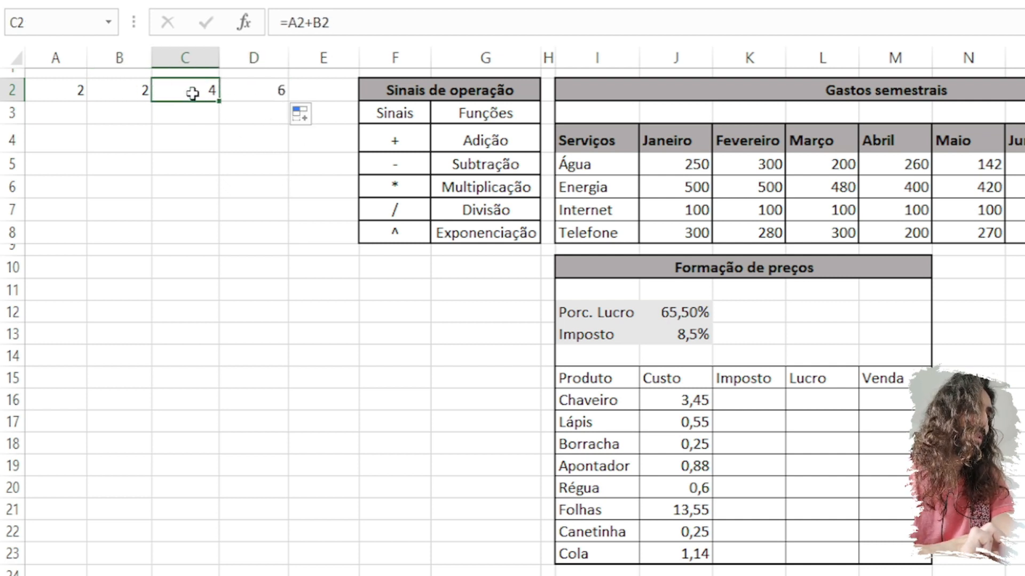
click(254, 85)
double_click(254, 85)
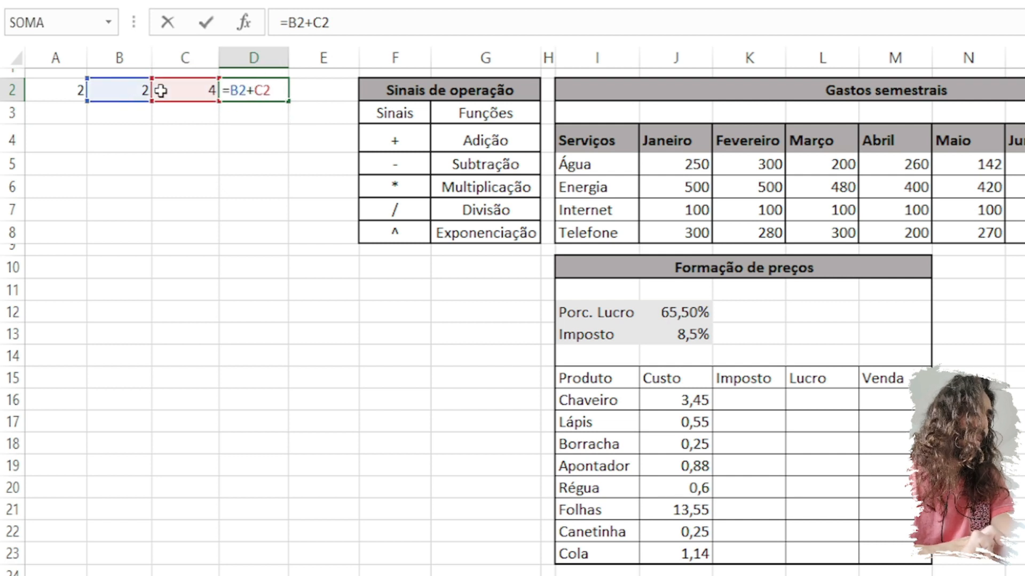
click(206, 92)
click(235, 91)
double_click(197, 92)
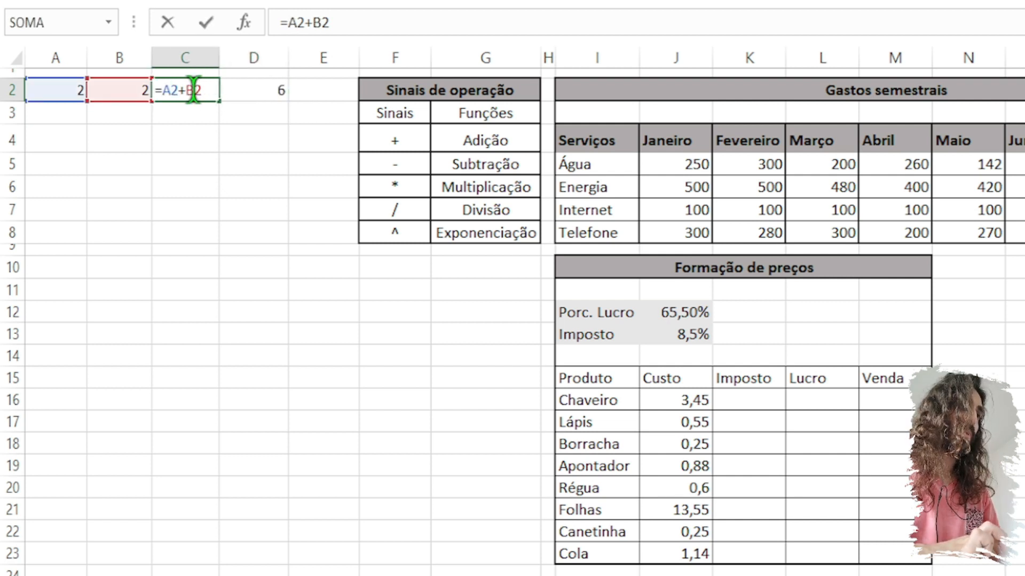
drag(162, 91, 178, 92)
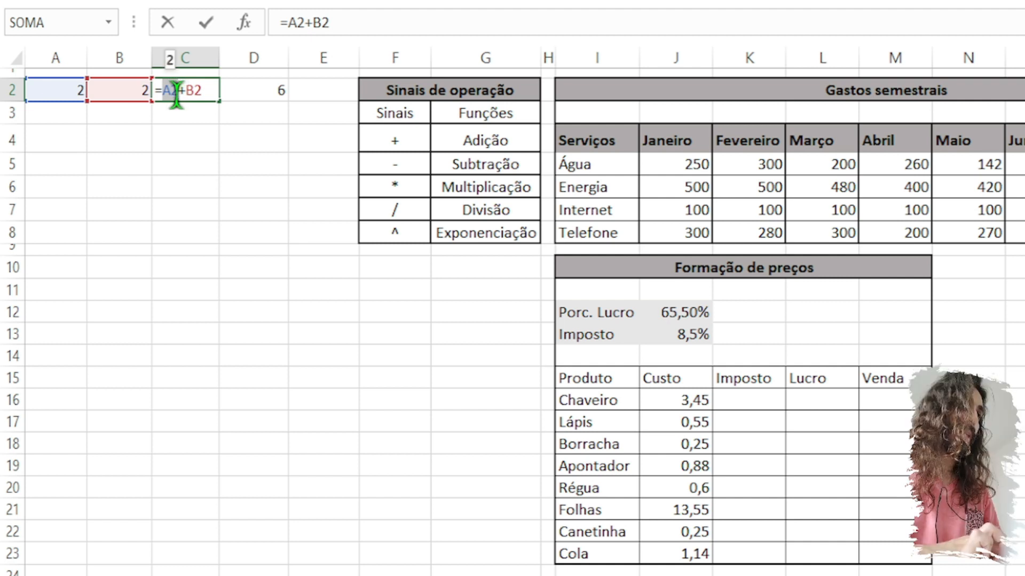
key(Escape)
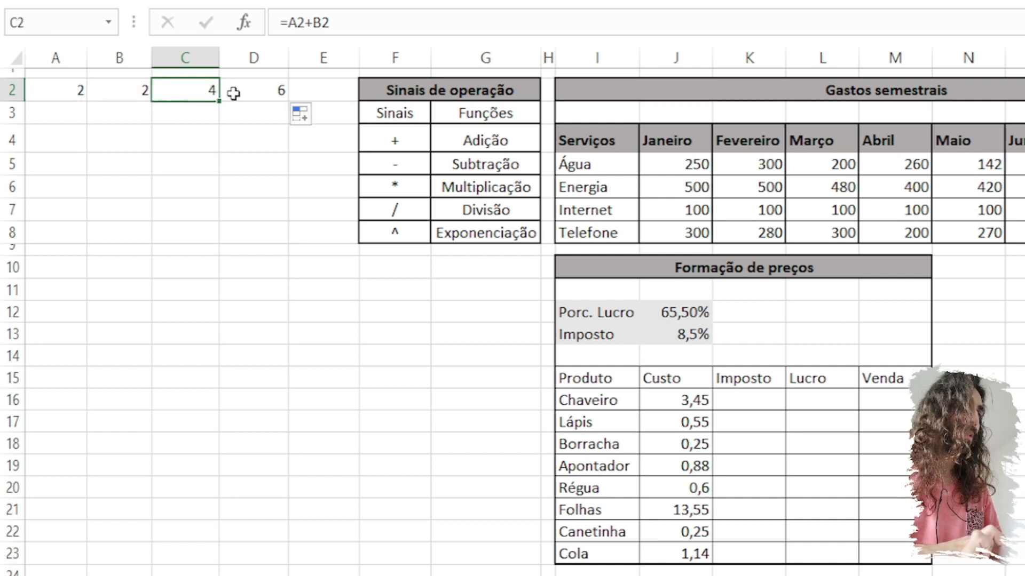
double_click(234, 95)
drag(231, 92, 270, 92)
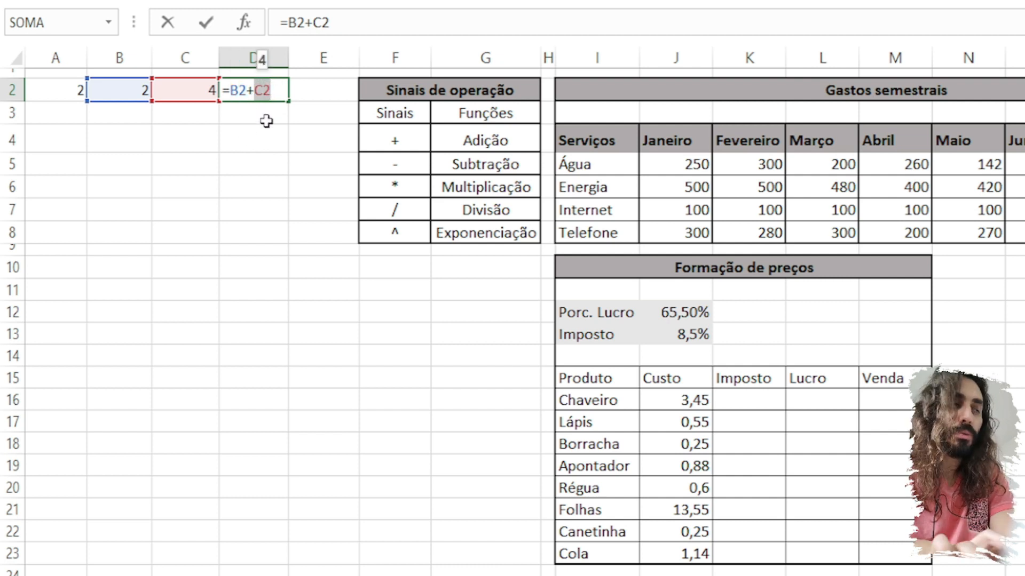
key(Escape)
key(Left)
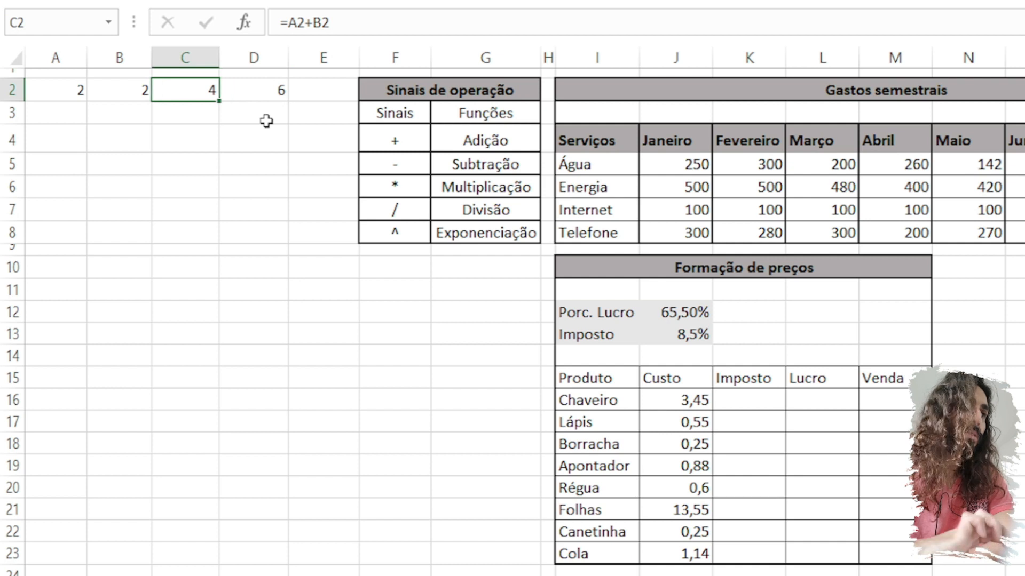
Copy the C2 sum formula down into C3 and check which row the copy references.
drag(219, 105, 208, 109)
double_click(208, 109)
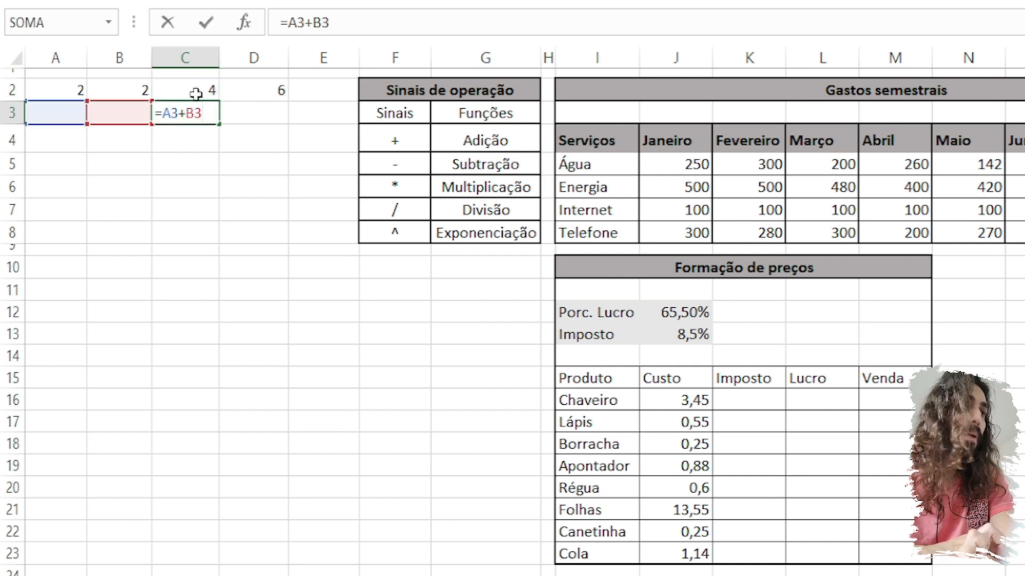
click(206, 88)
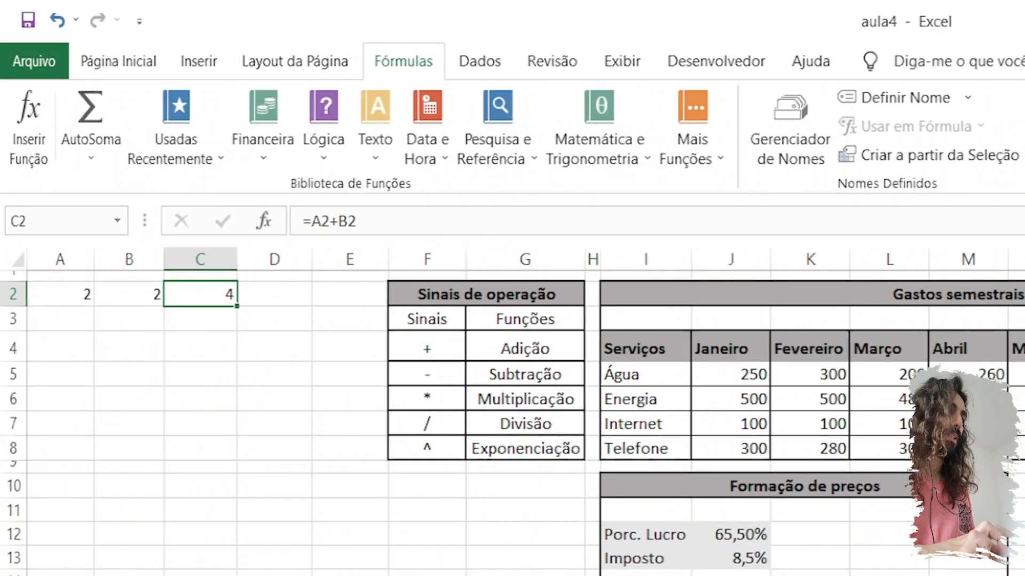
Show formulas instead of results in the sheet and fill the C2 sum formula down to C5.
key(ctrl+grave)
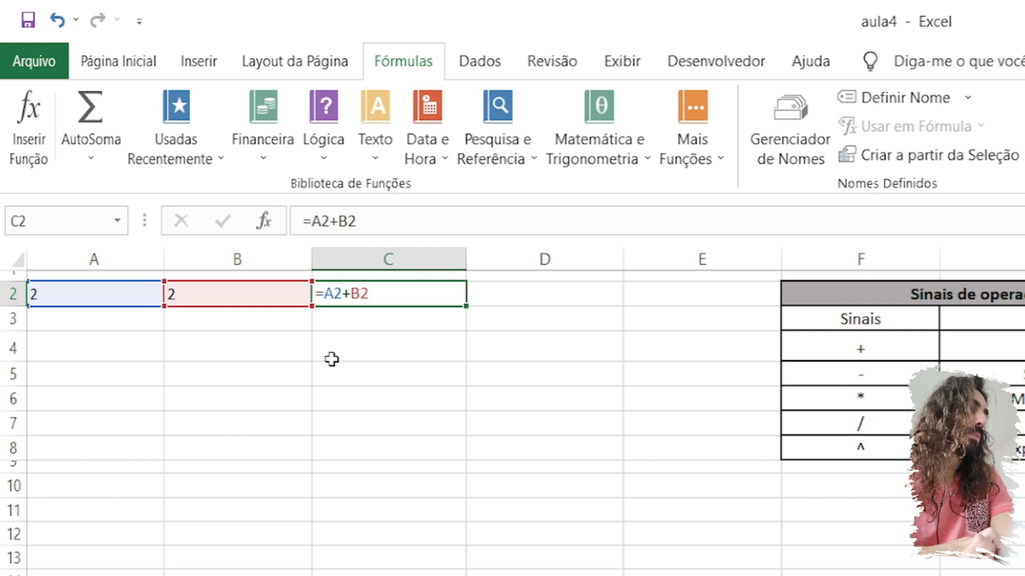
scroll(331, 359, right, 5)
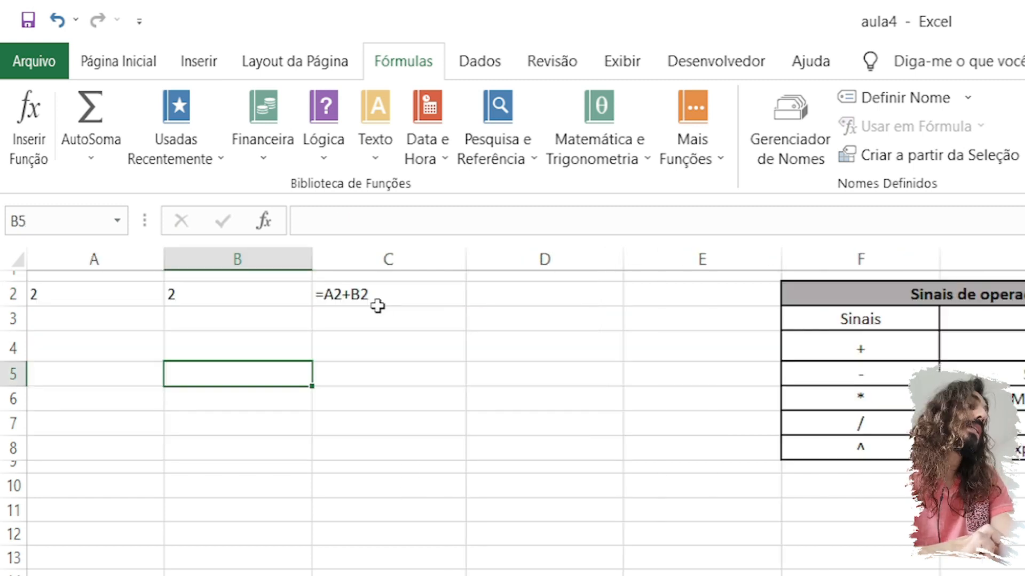
double_click(340, 302)
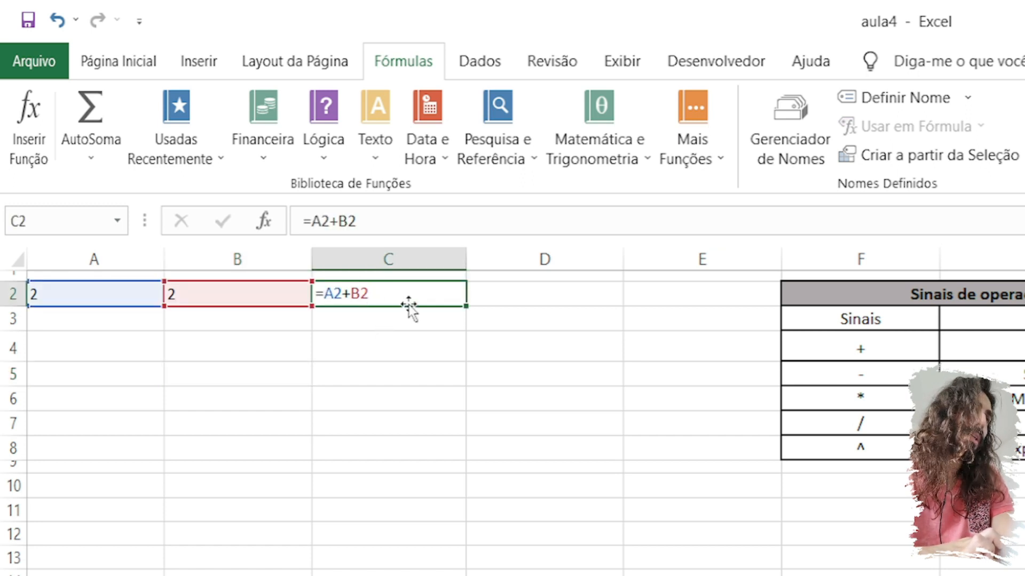
mouse_move(466, 310)
mouse_down()
mouse_move(464, 336)
mouse_move(463, 324)
mouse_up()
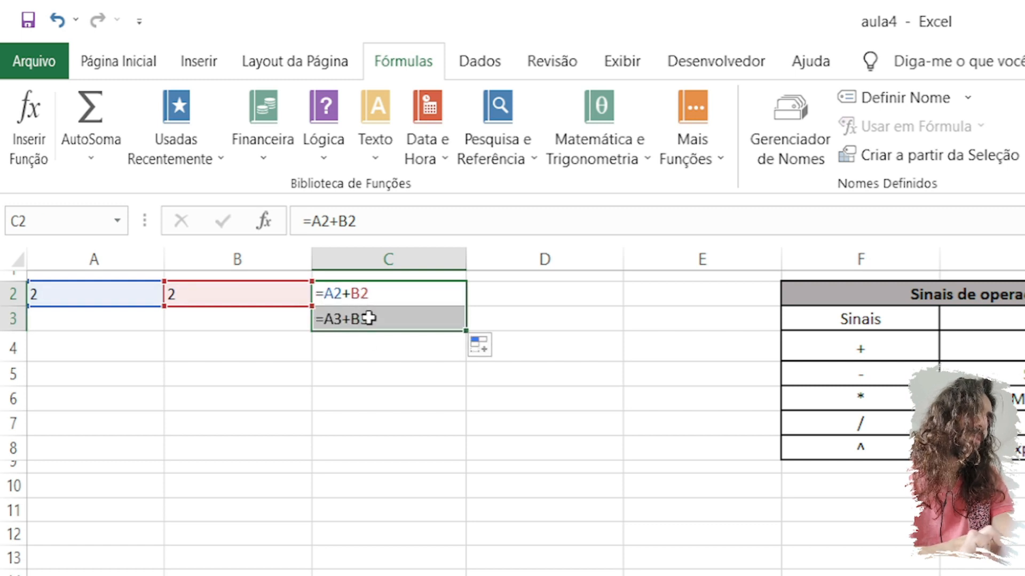
drag(464, 332, 464, 354)
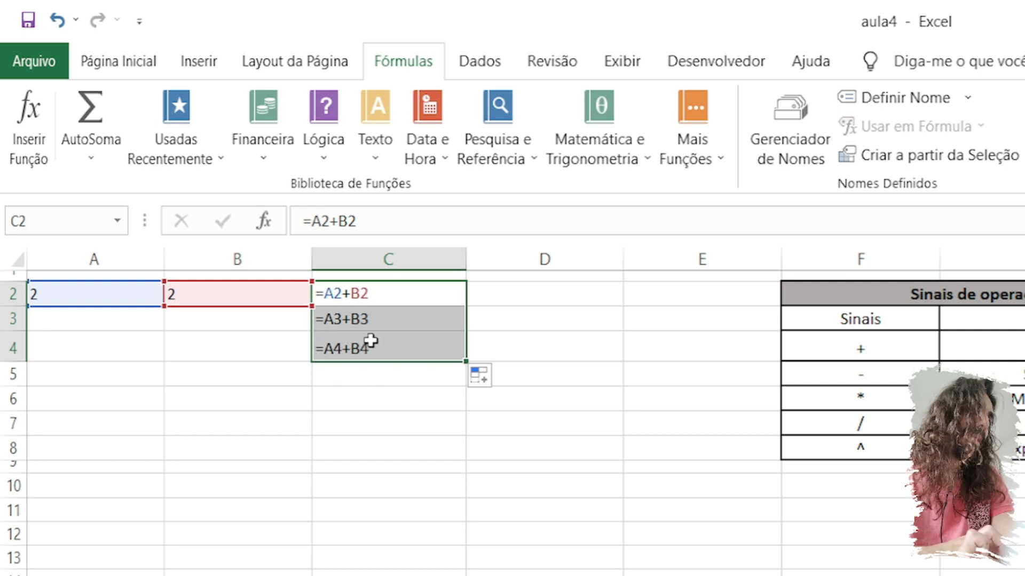
drag(466, 362, 465, 377)
Check which cells the copied formula in C4 references.
double_click(349, 350)
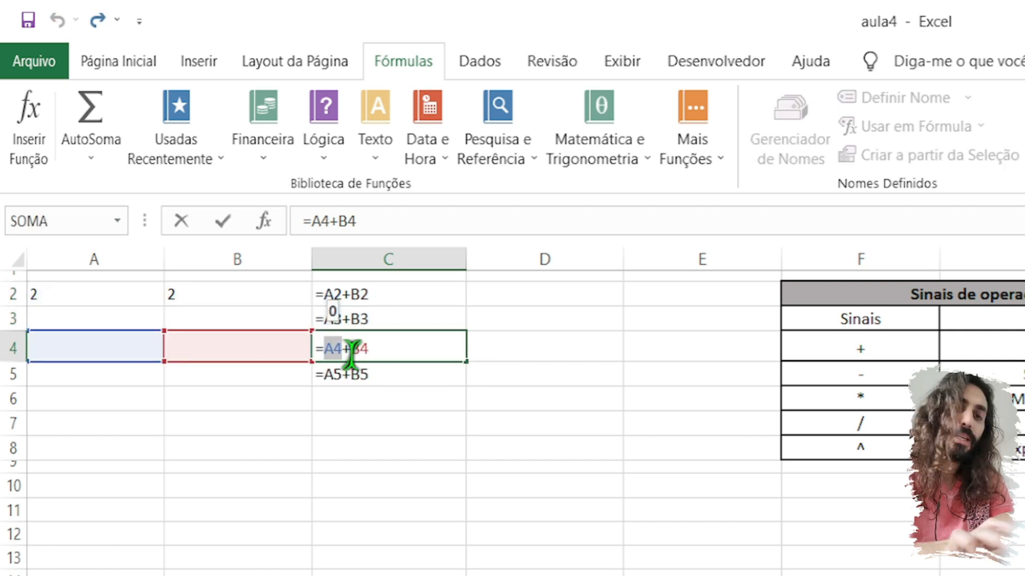
key(Return)
double_click(348, 350)
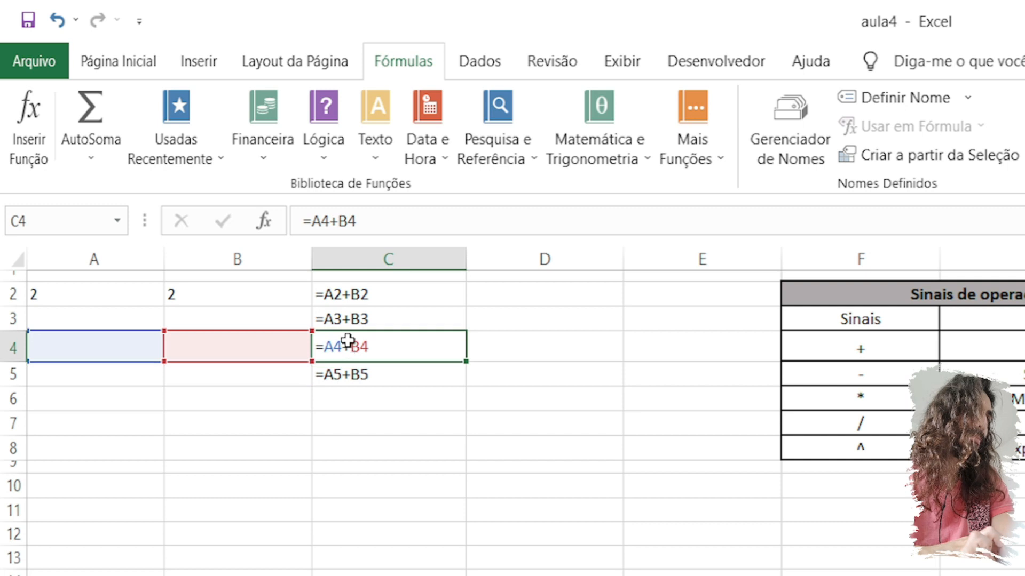
Copy the sum formulas of C2:C5 across into D2:D5.
drag(374, 294, 465, 383)
click(425, 259)
double_click(427, 288)
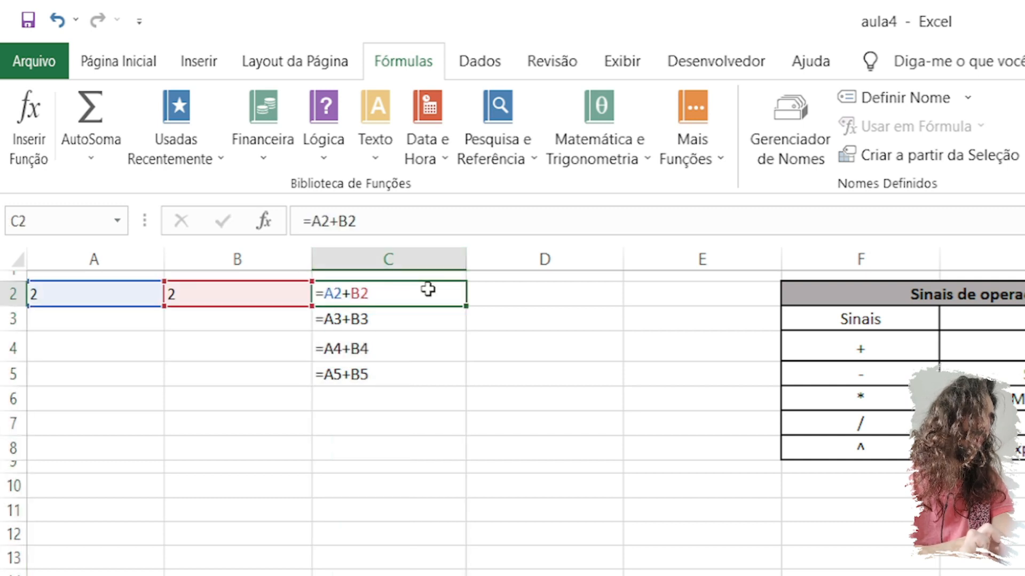
drag(468, 309, 585, 290)
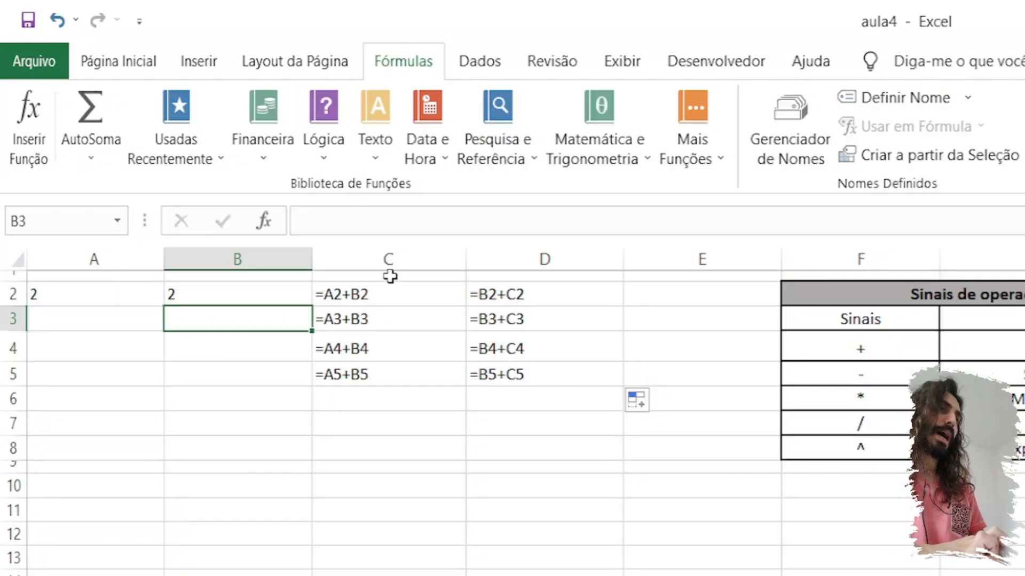
Turn off Mostrar Fórmulas so the cells display their calculated results.
click(386, 294)
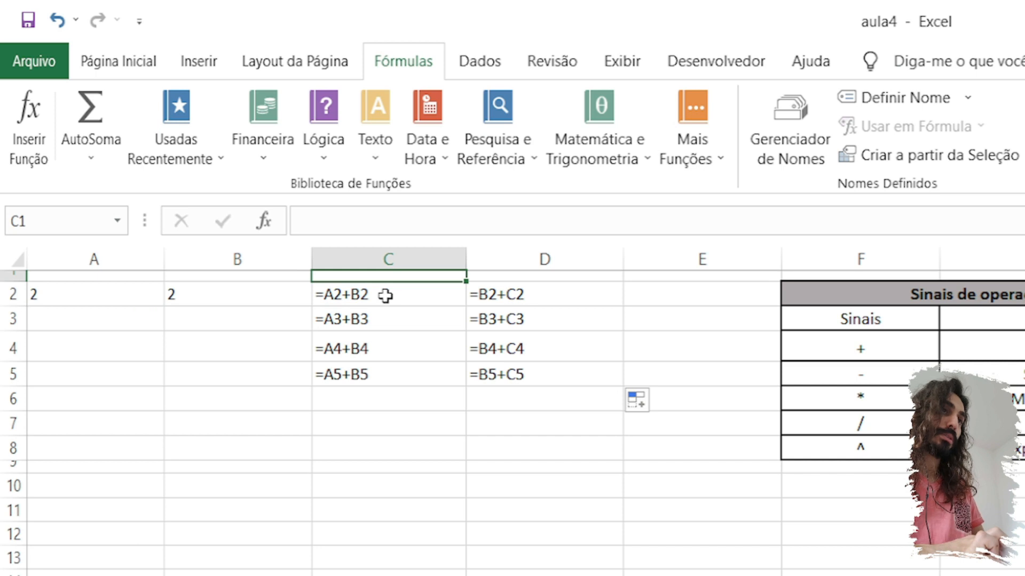
double_click(385, 300)
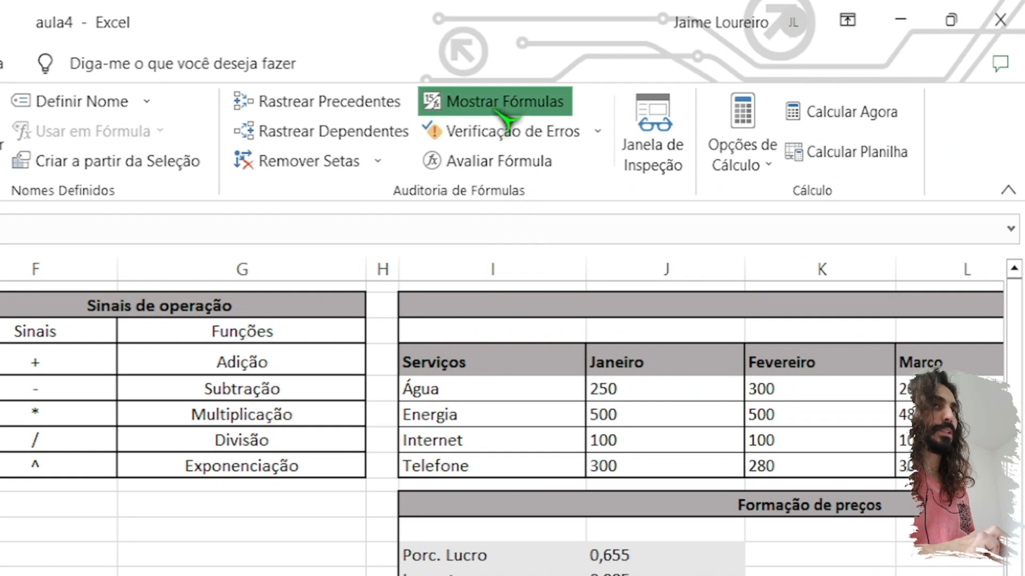
click(497, 112)
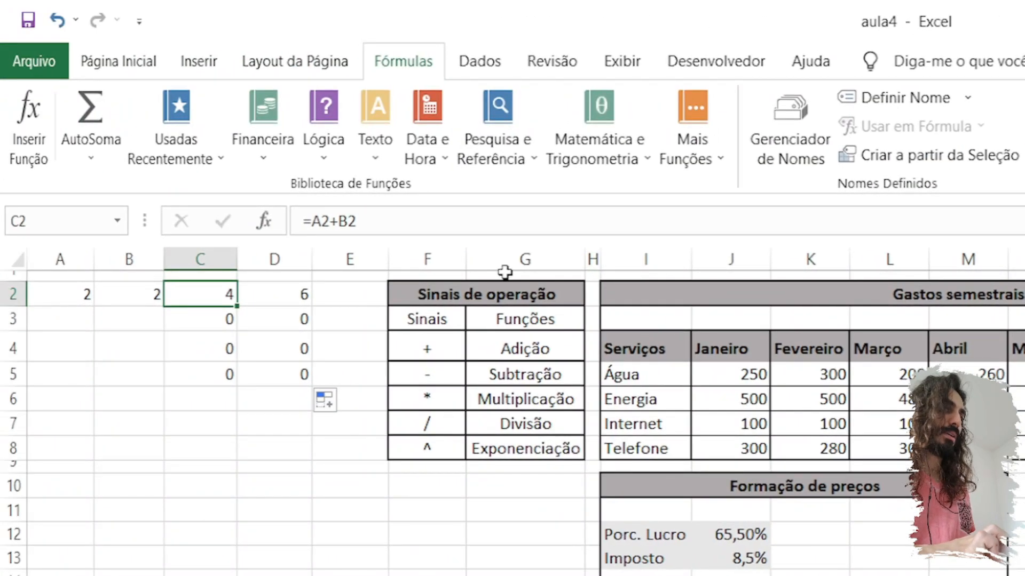
click(271, 366)
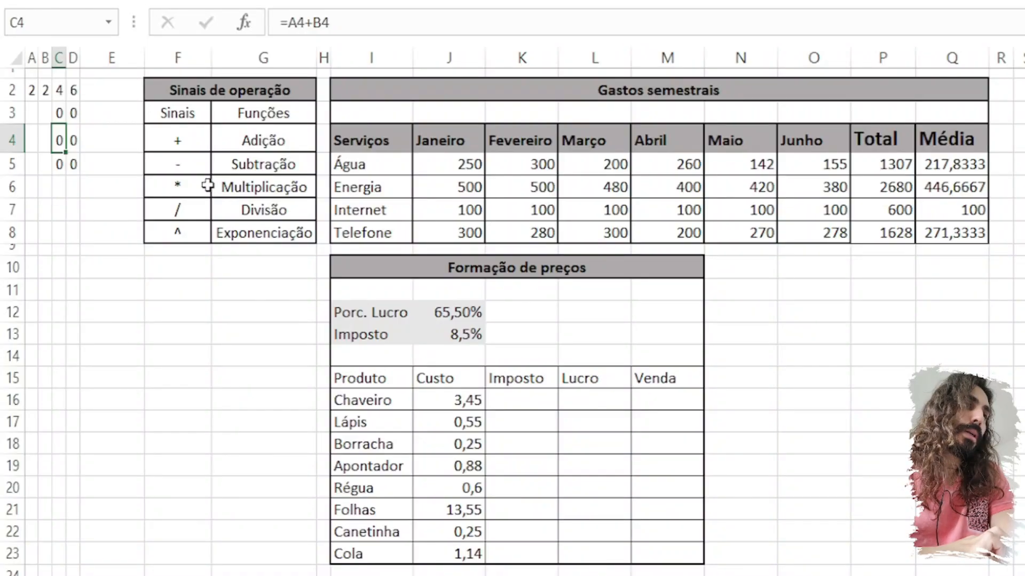
Review the signs in the Sinais de operação table and calculate =2*2+2 in F11.
drag(208, 186, 194, 210)
drag(189, 143, 190, 164)
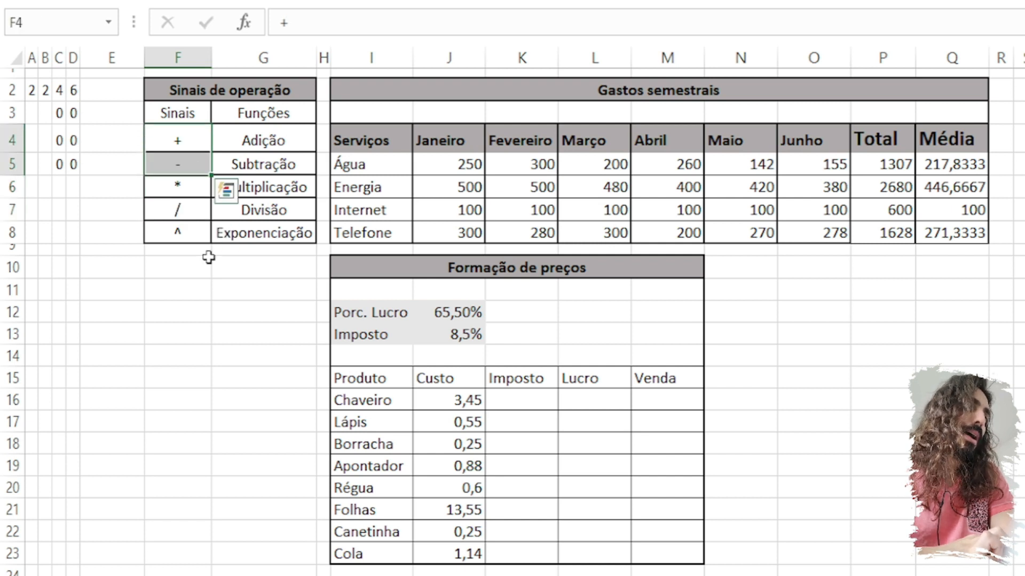
click(189, 290)
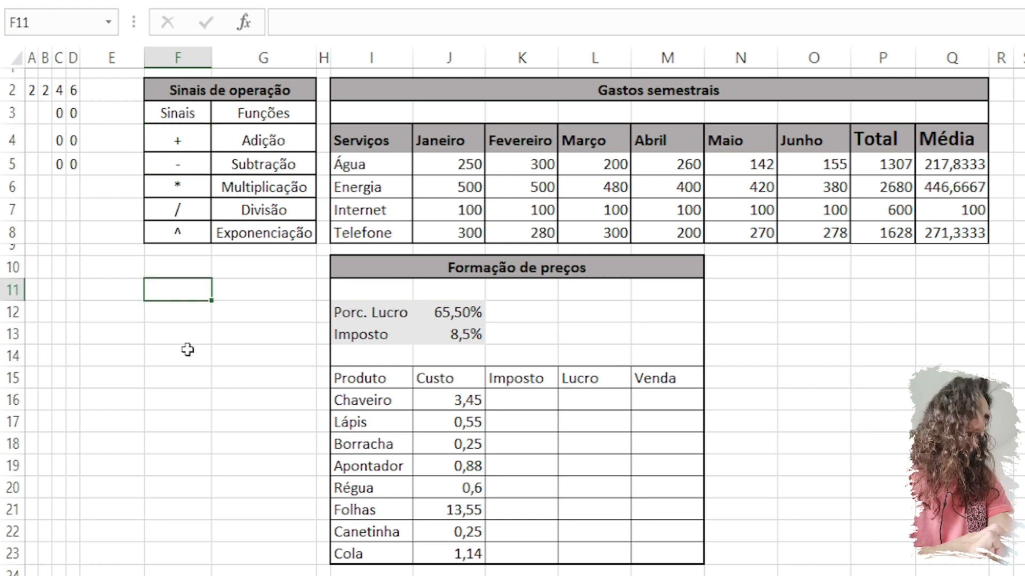
text(=2*2+2)
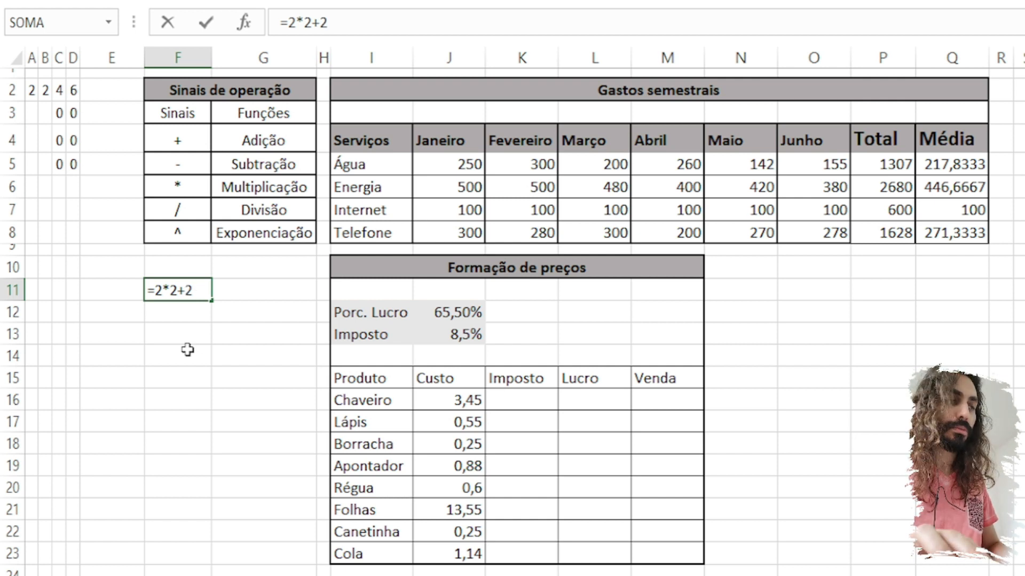
key(ctrl+Return)
Add parentheses to the F11 formula so it reads =2*(2+2).
double_click(183, 293)
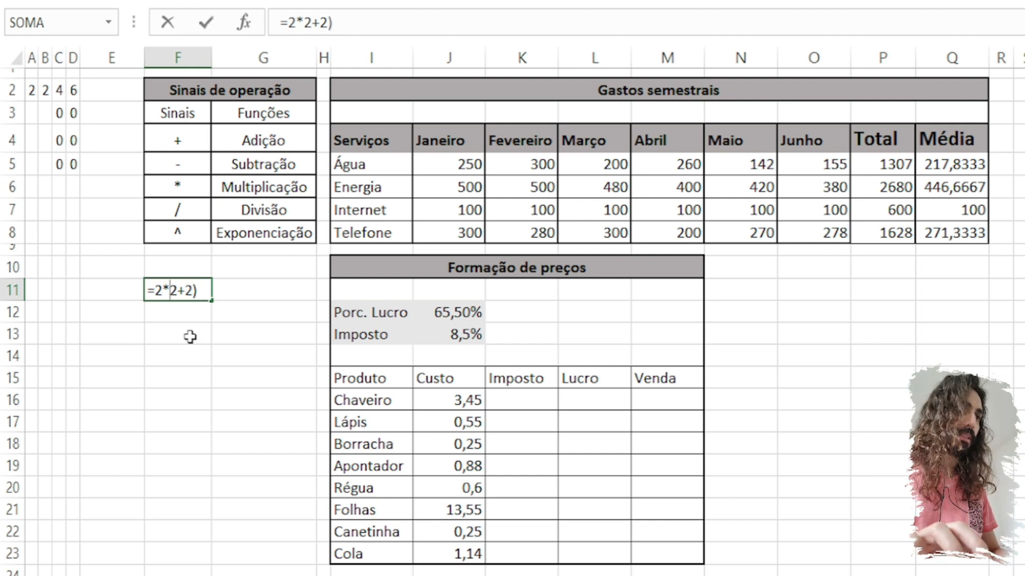
text(()
key(Return)
Examine the F11 formula =2*(2+2), focusing on the bracketed 2+2 and the multiplication sign.
key(Up)
key(Down)
key(F2)
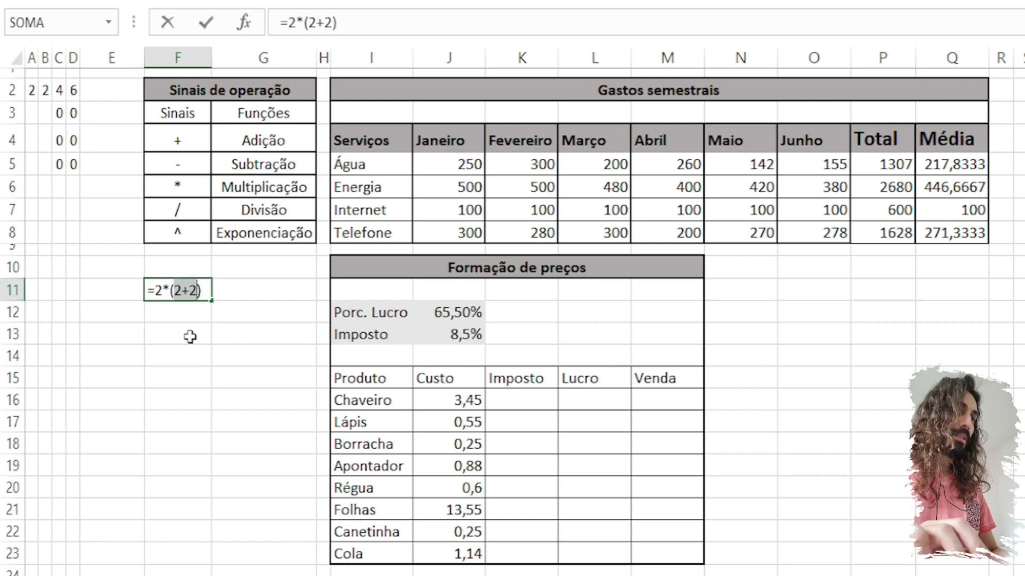
key(Left)
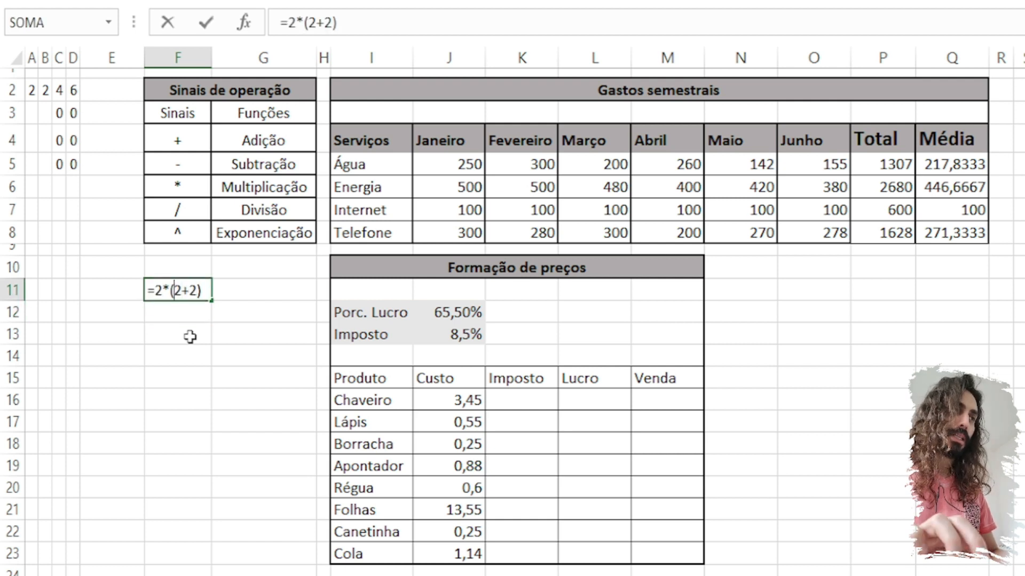
key(shift+Right)
key(shift+Right)
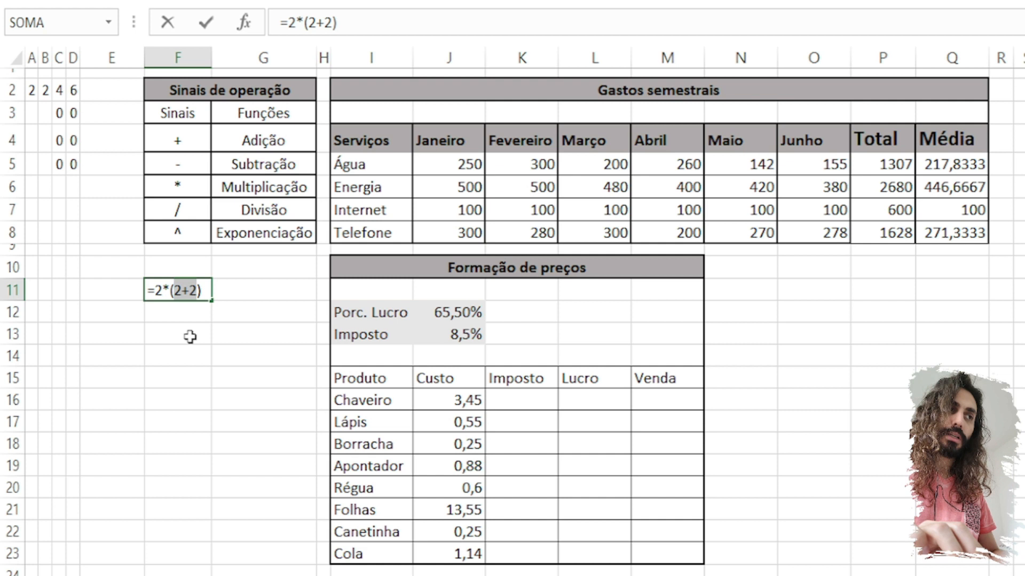
key(Left)
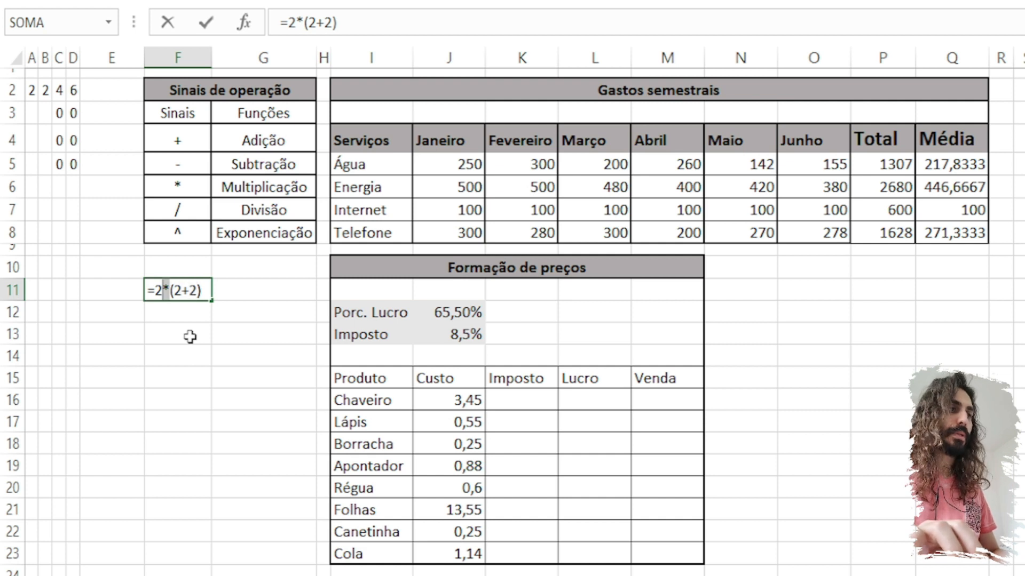
key(End)
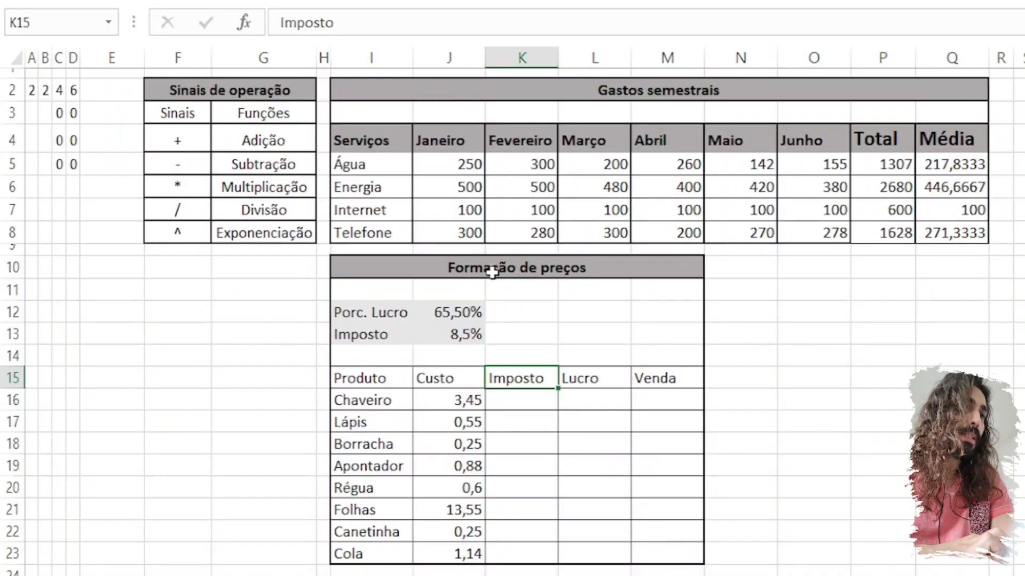
Review the Formação de preços table: the Imposto and Porc. Lucro rates, the Custo values, and the Imposto, Lucro and Venda columns.
mouse_move(491, 273)
mouse_down()
mouse_move(488, 422)
mouse_move(505, 558)
mouse_up()
click(487, 462)
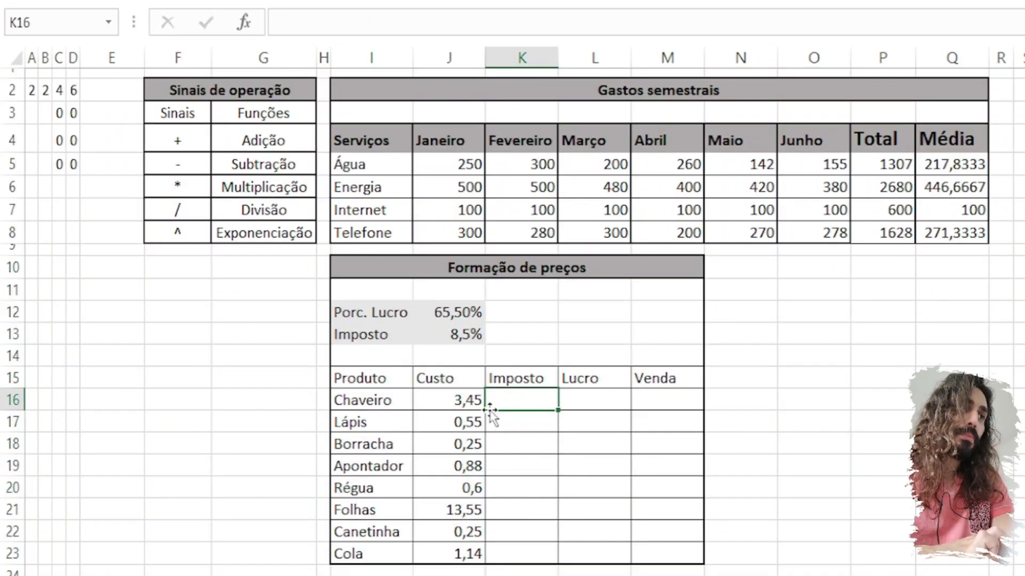
click(368, 337)
click(425, 334)
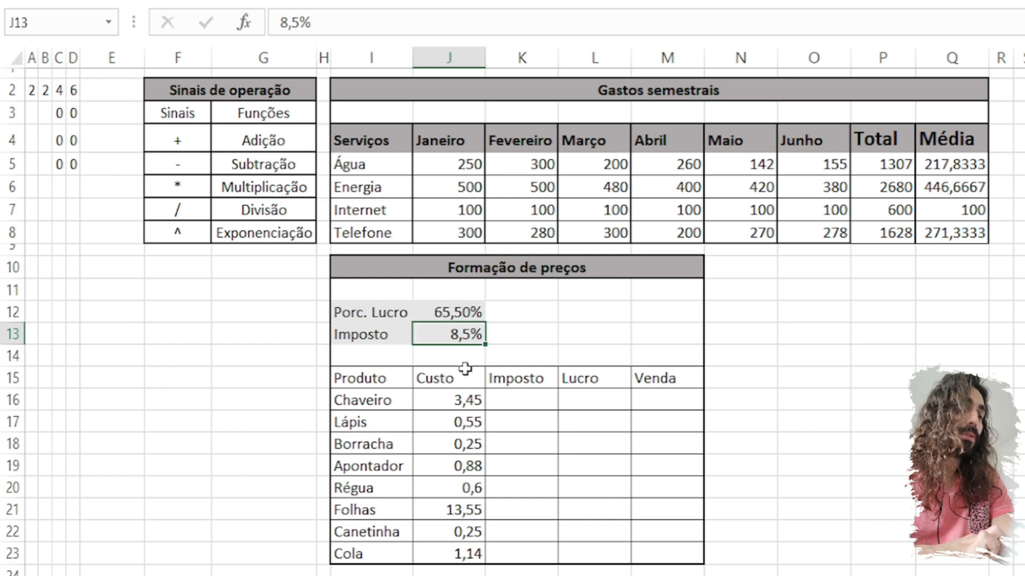
key(Tab)
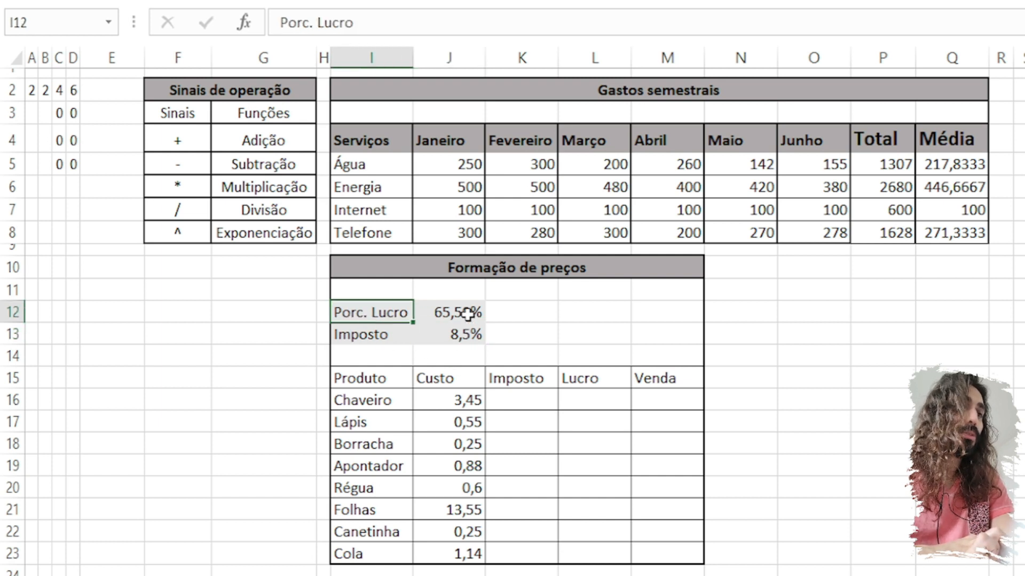
key(Tab)
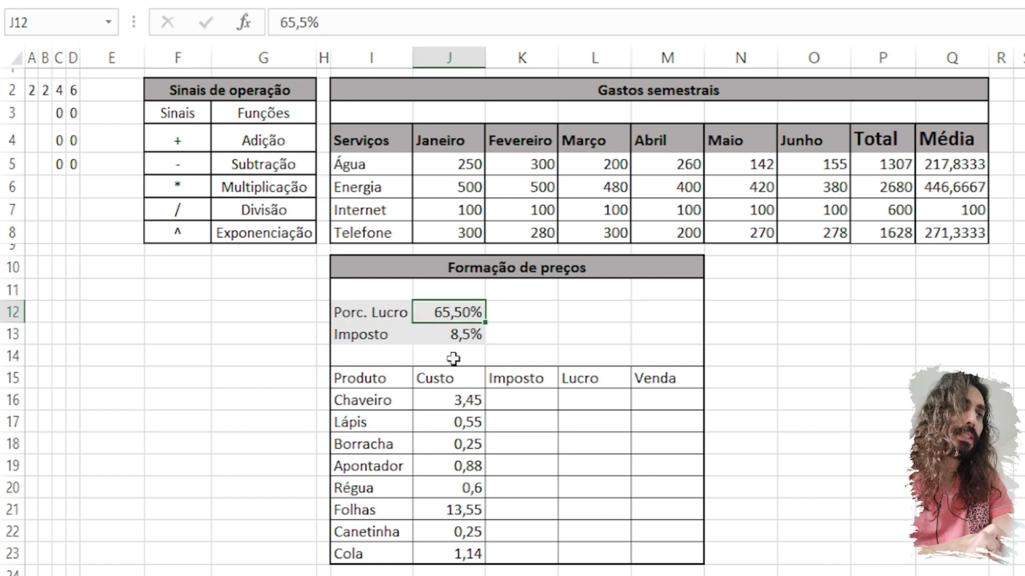
click(455, 402)
click(456, 421)
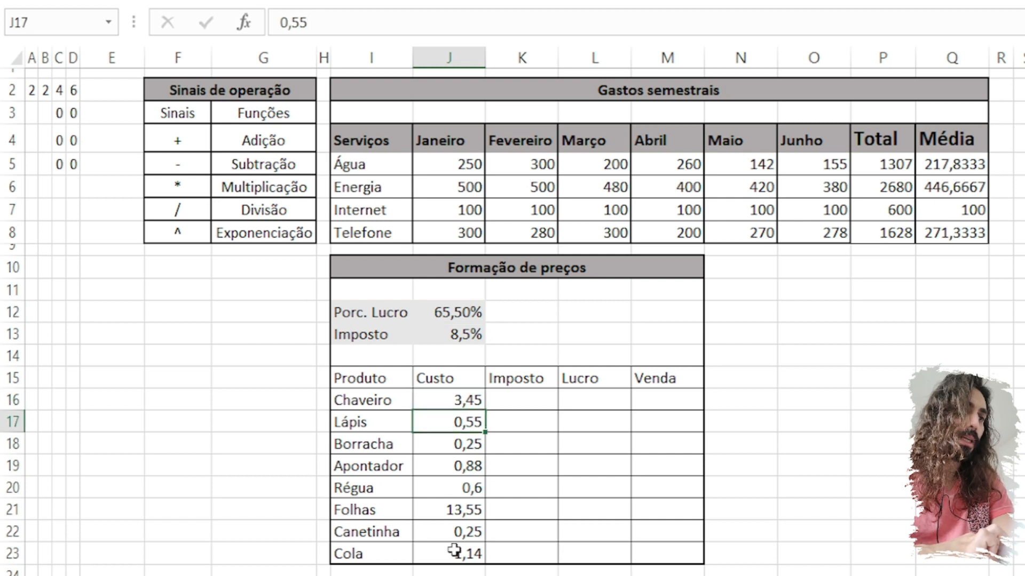
drag(528, 403, 535, 555)
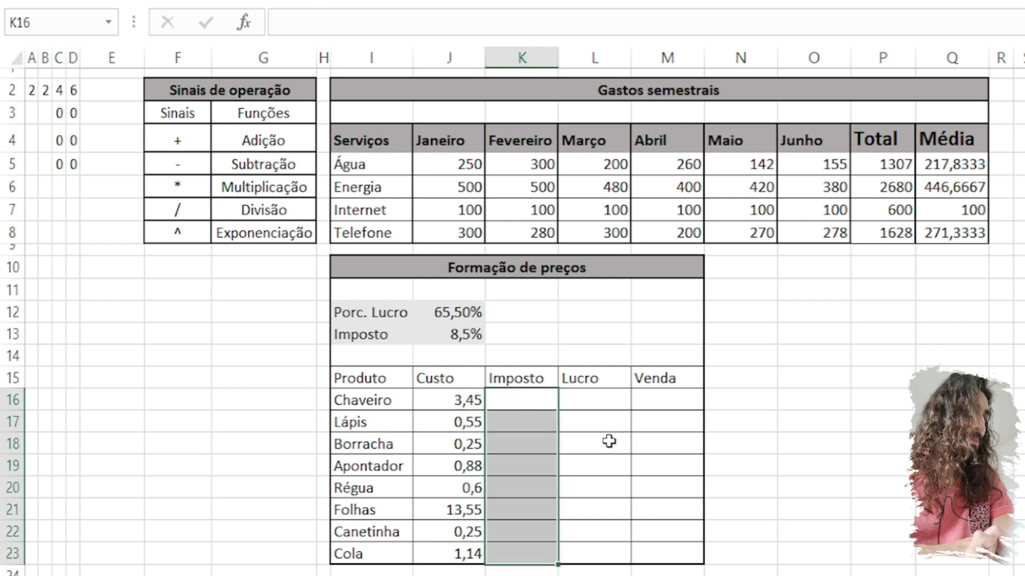
drag(608, 399, 599, 543)
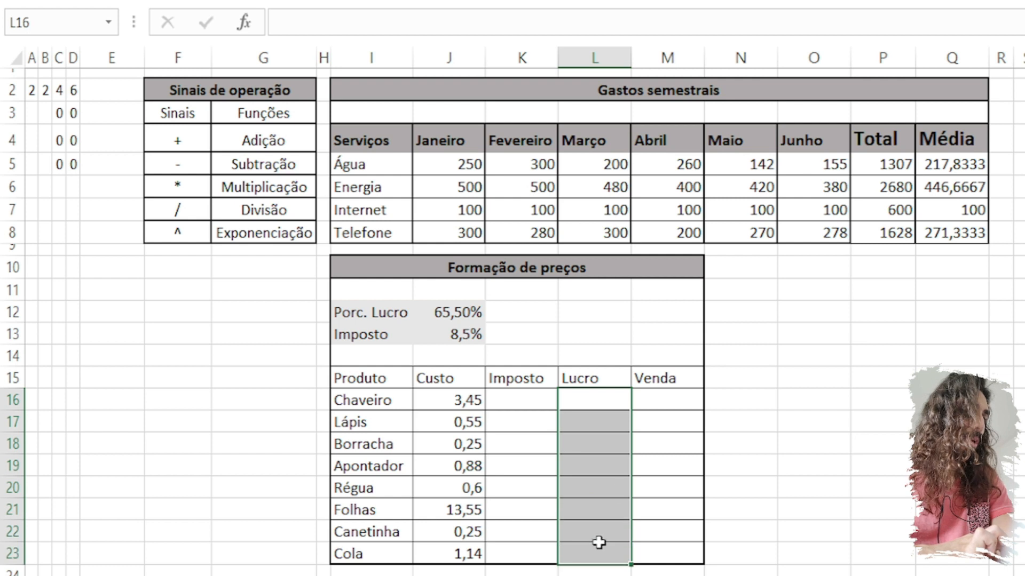
drag(668, 401, 668, 557)
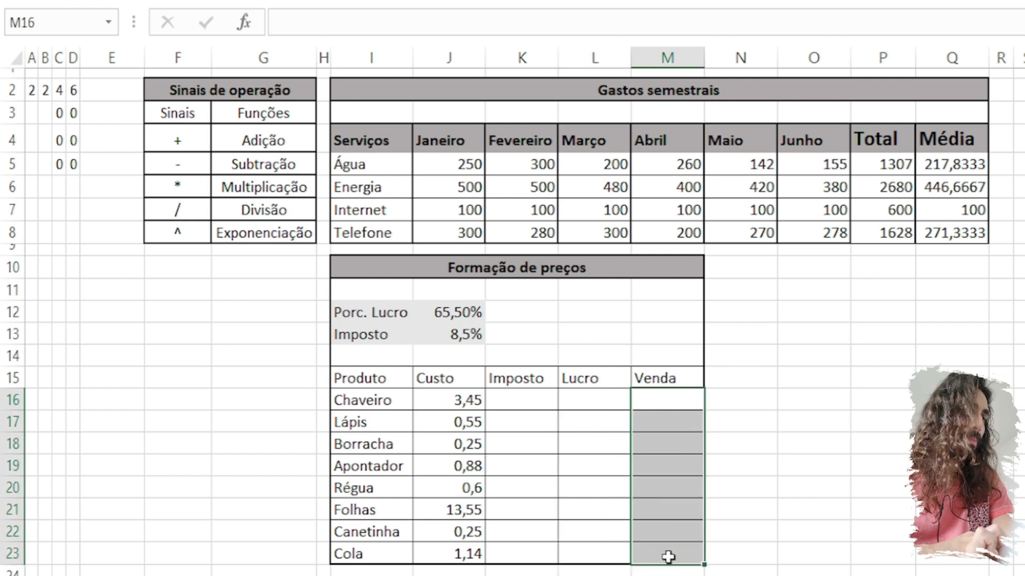
Calculate the Imposto for Chaveiro in K16 by multiplying its cost by the tax rate with =J16*J13.
click(530, 398)
text(=)
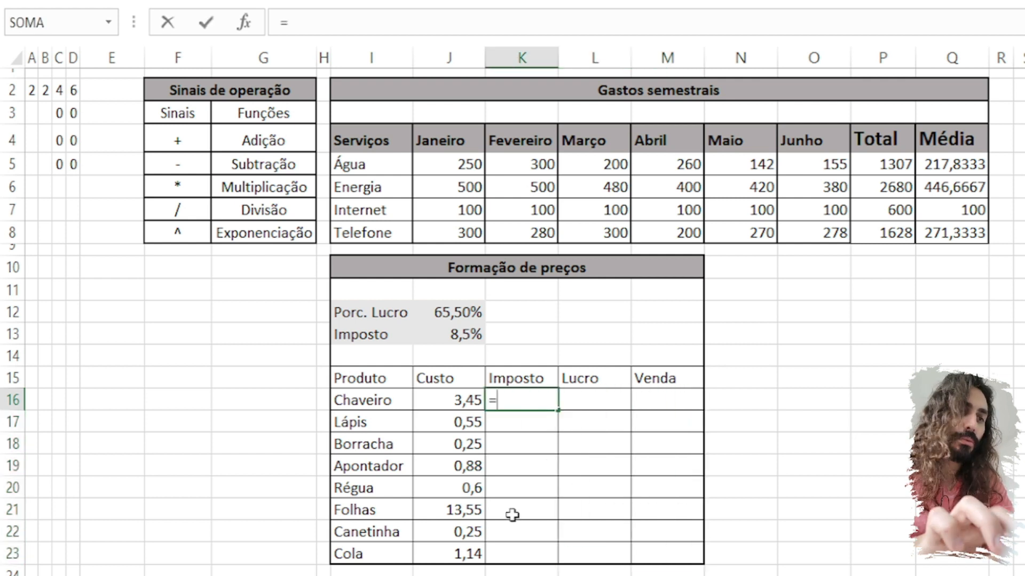
click(459, 401)
text(*)
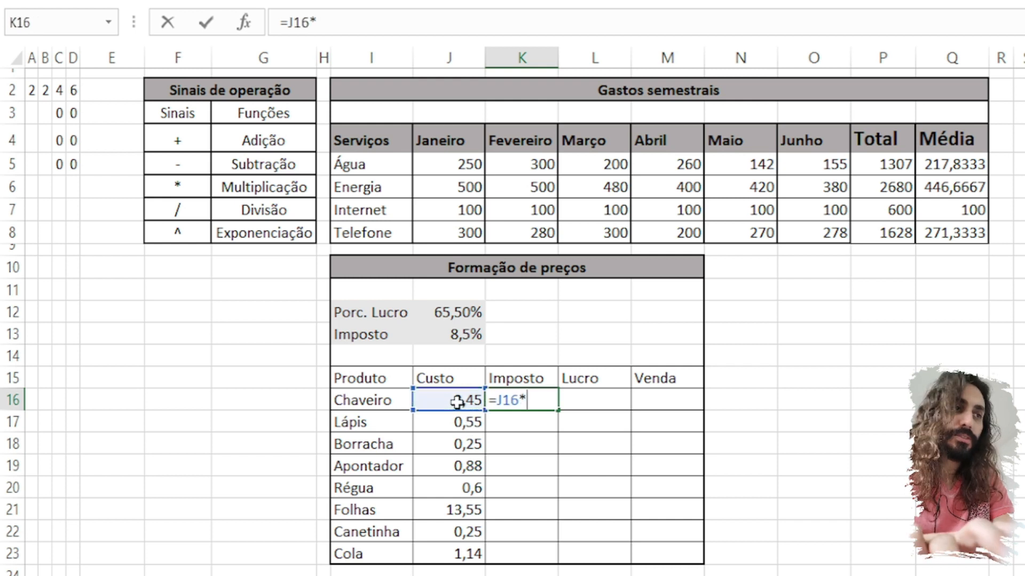
click(465, 335)
key(Return)
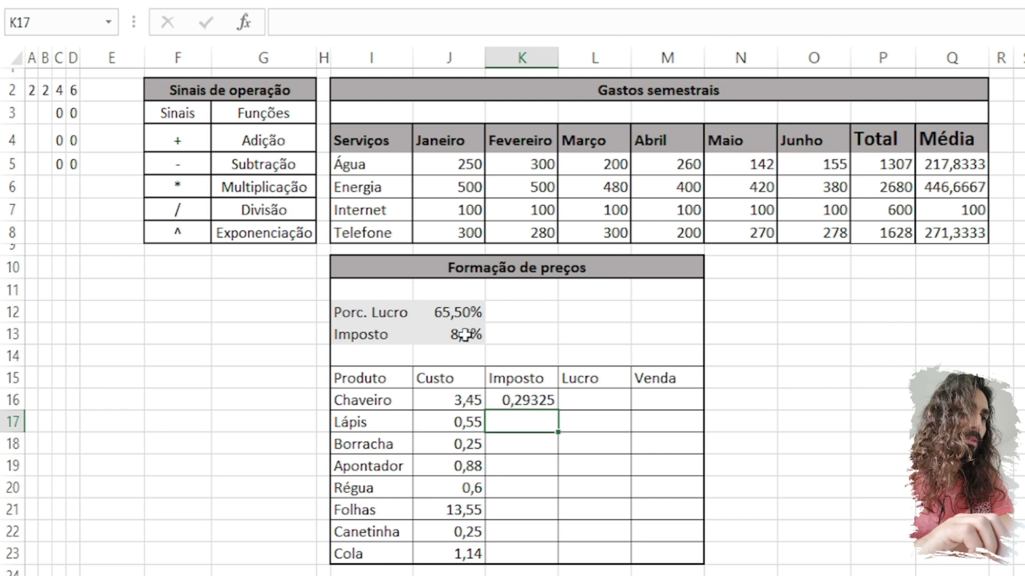
Copy the K16 Imposto formula down to K23 and check the references in the copied cells K17:K19.
key(Up)
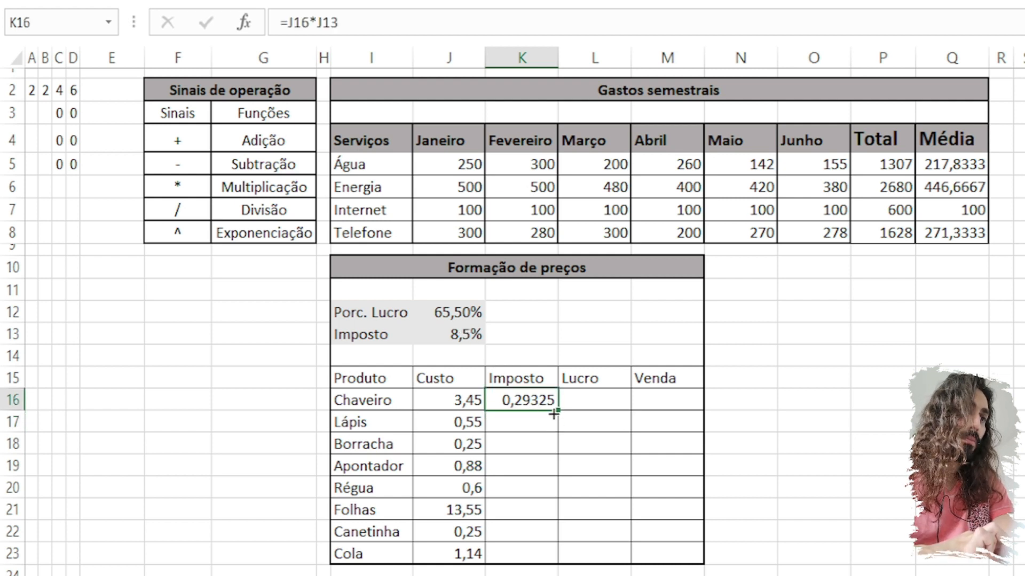
drag(555, 413, 558, 561)
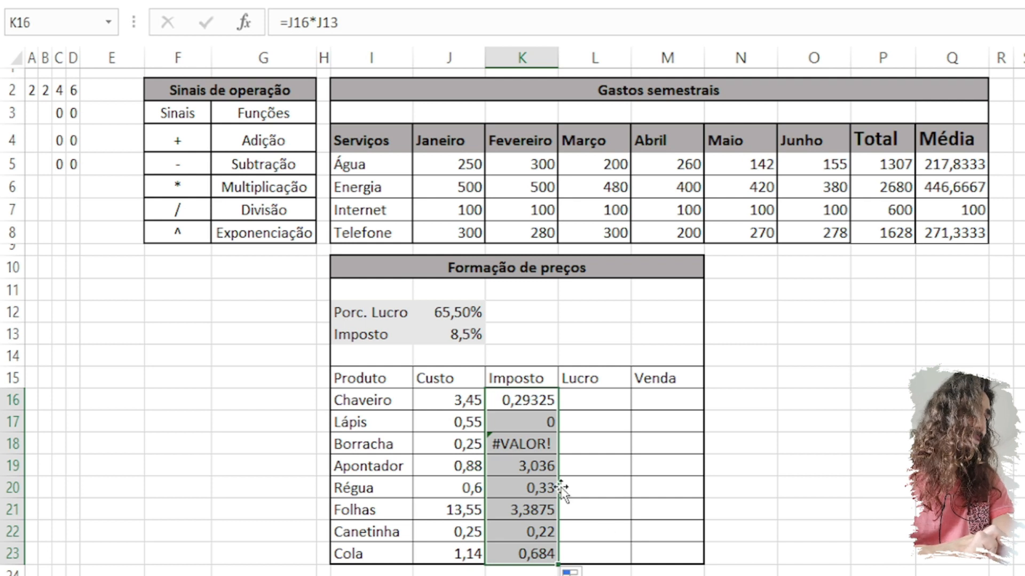
click(549, 422)
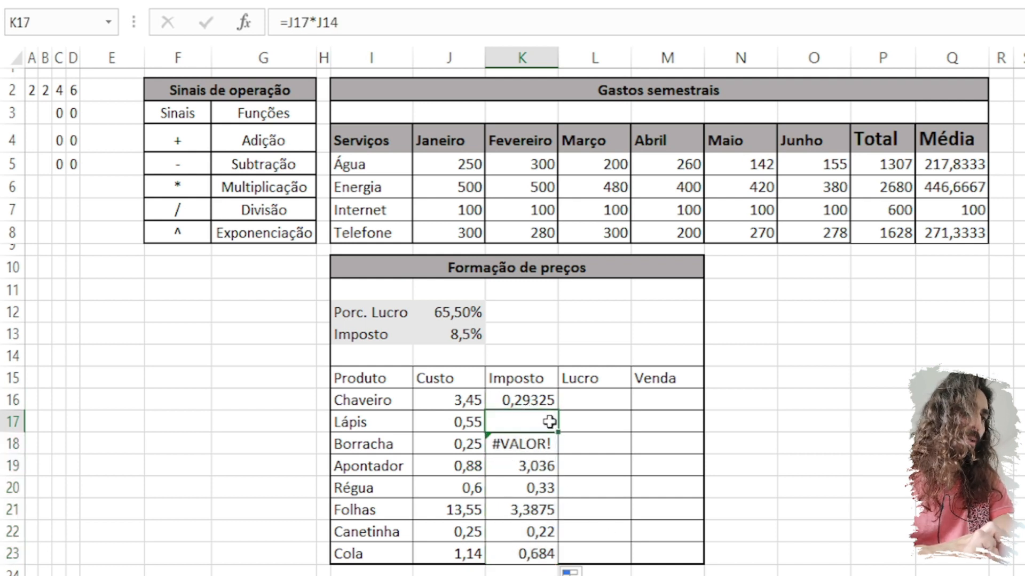
click(531, 450)
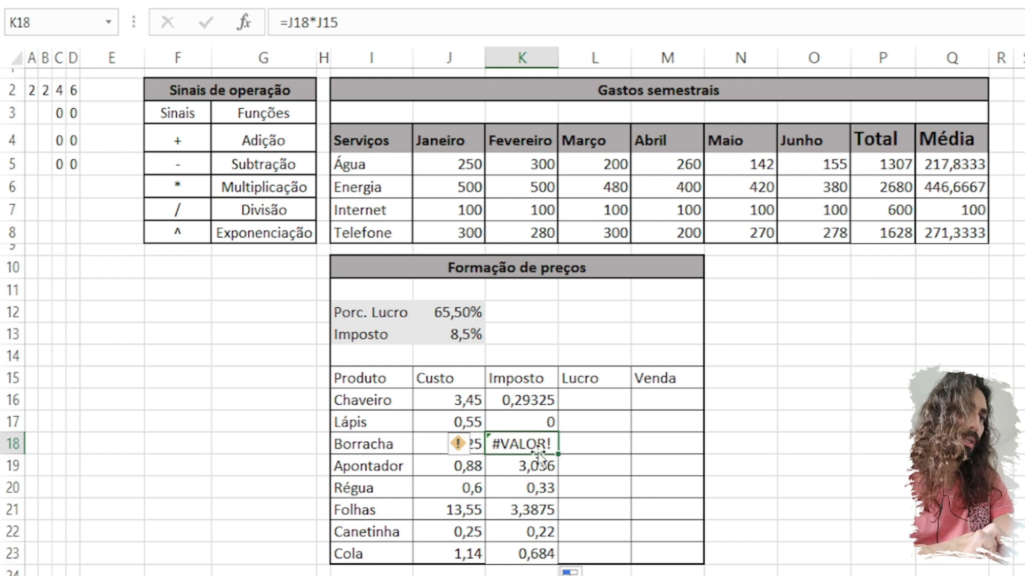
click(526, 468)
click(471, 470)
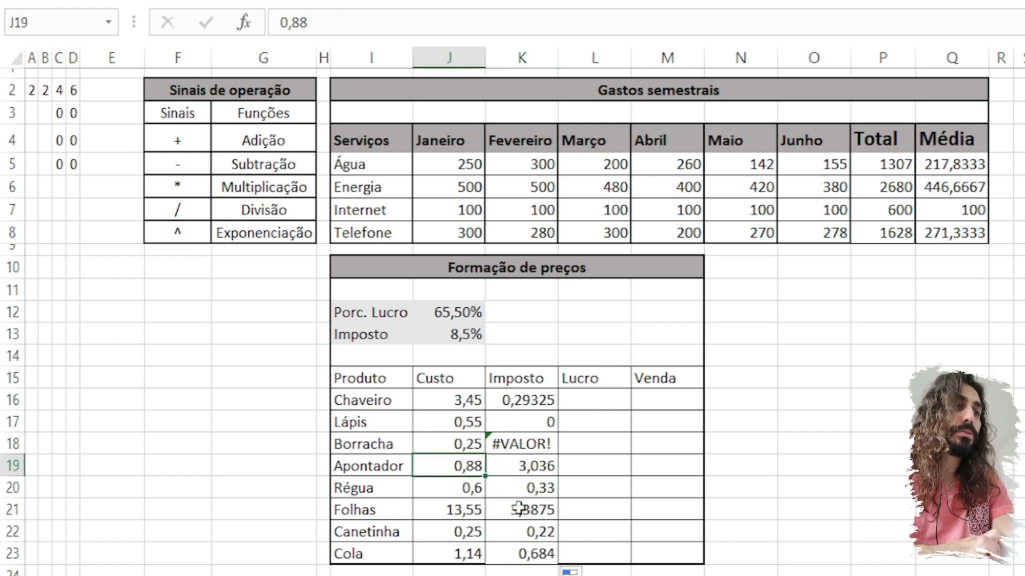
Turn on Mostrar Fórmulas and compare which cells the Imposto formulas in K16:K19 refer to.
click(541, 400)
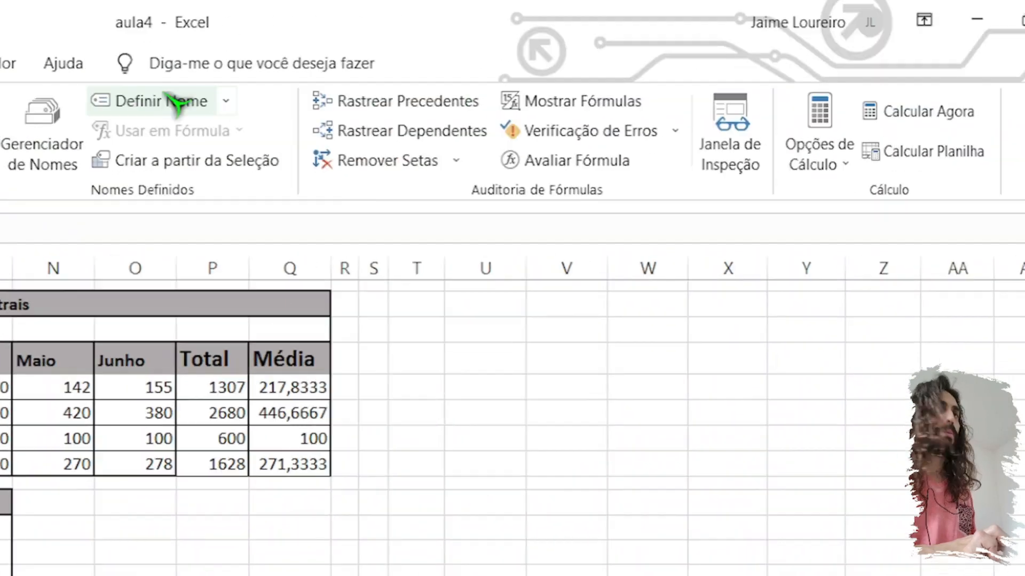
click(549, 110)
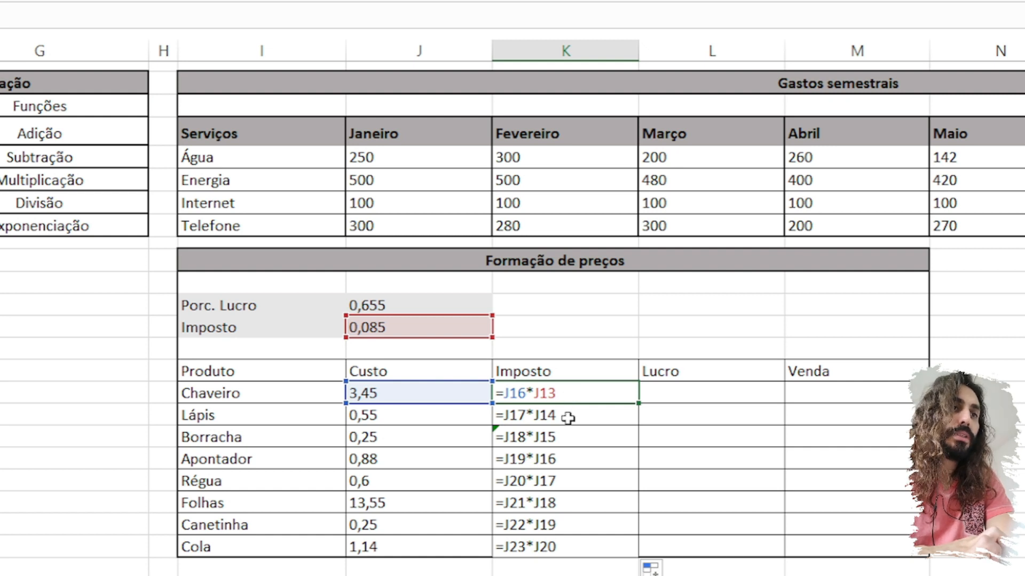
click(567, 416)
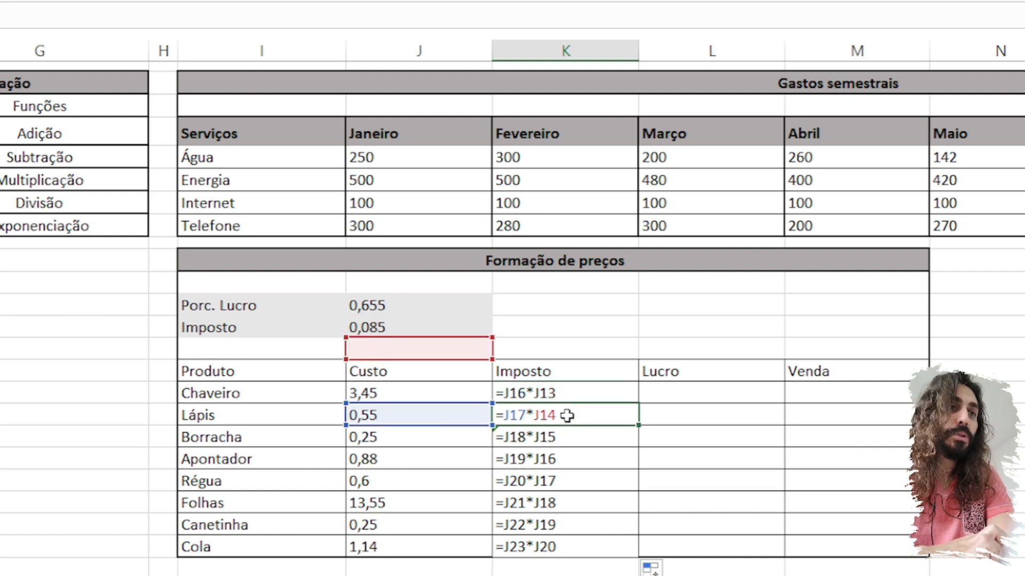
click(563, 443)
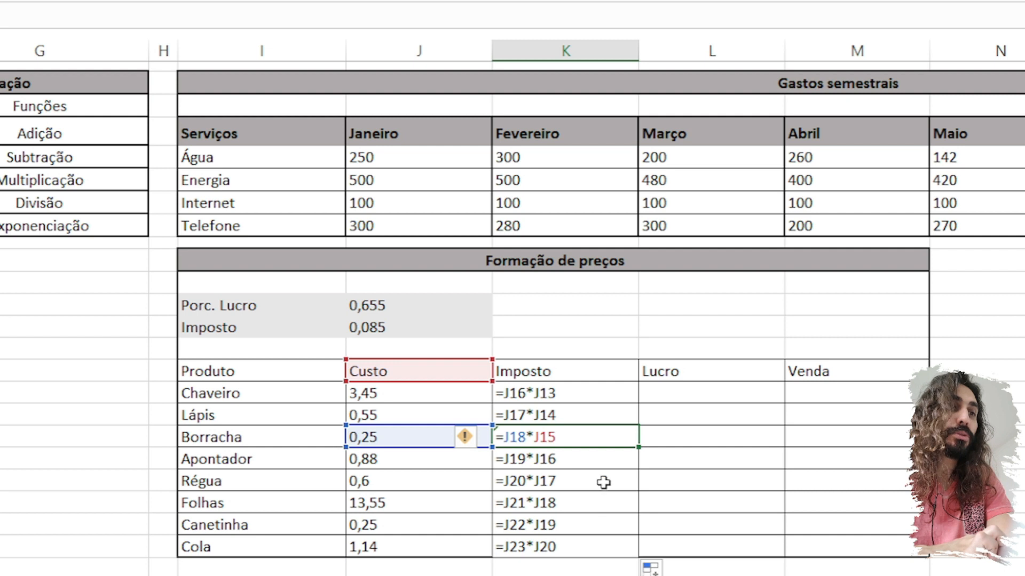
double_click(567, 442)
key(Return)
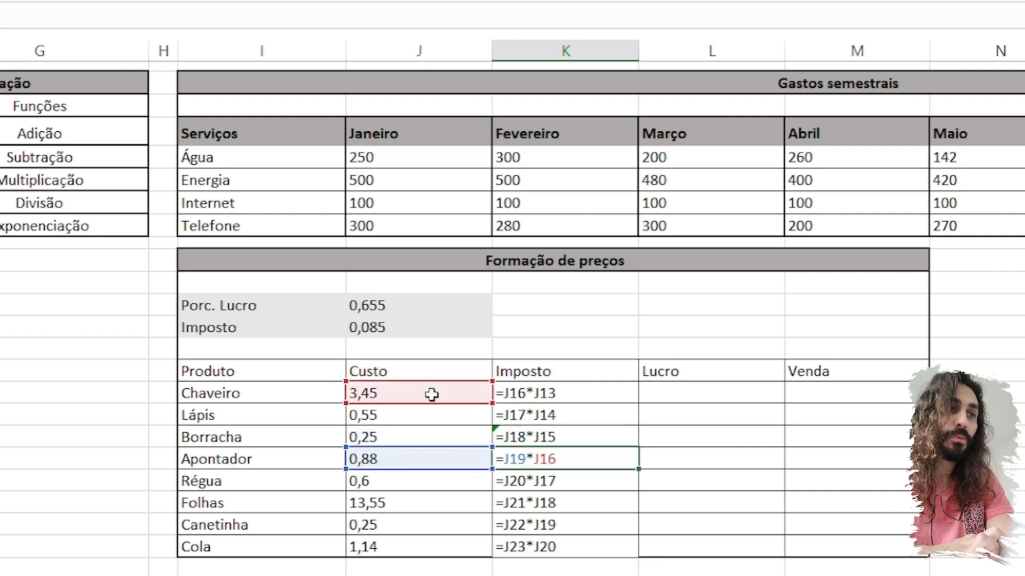
click(548, 390)
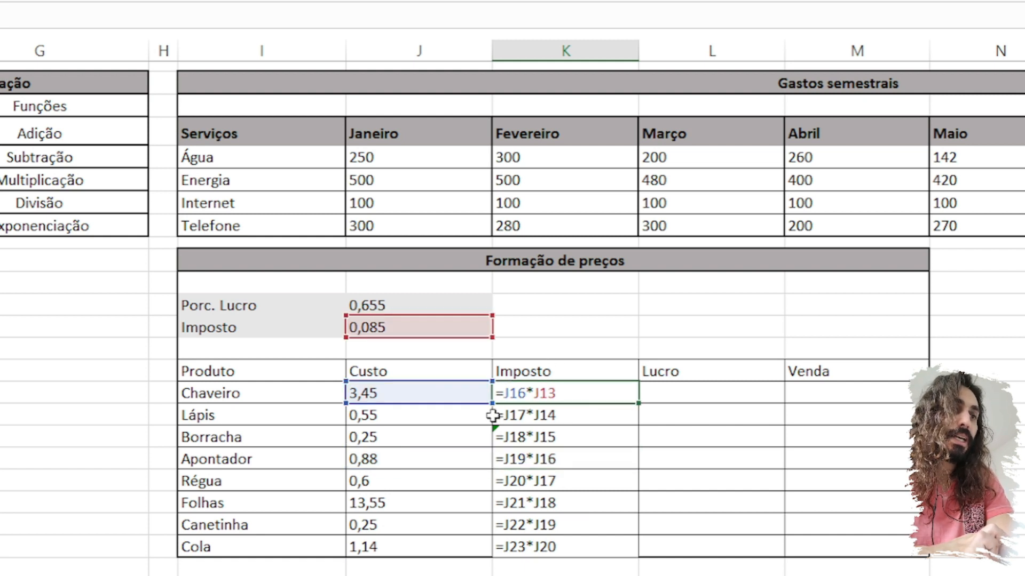
click(533, 418)
click(523, 395)
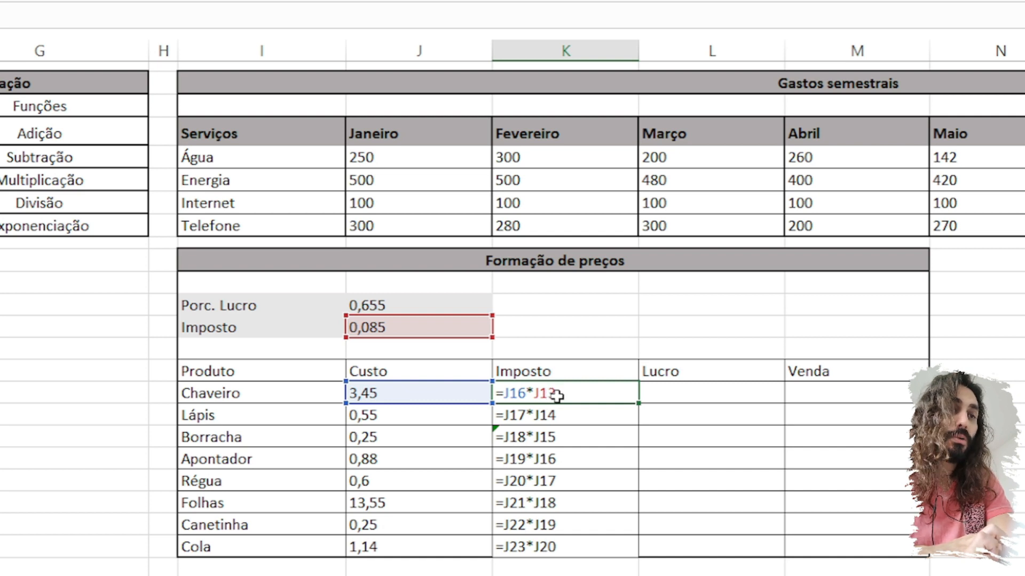
Make the J13 reference in the K16 formula absolute so it reads =J16*$J$13.
double_click(559, 395)
drag(539, 396, 554, 399)
click(566, 397)
double_click(553, 397)
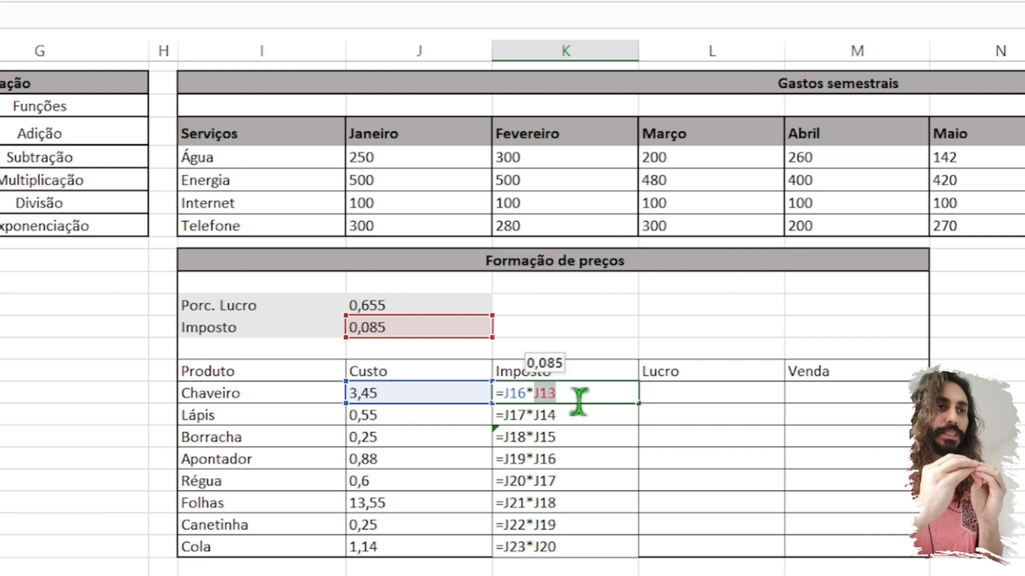
click(543, 396)
click(534, 395)
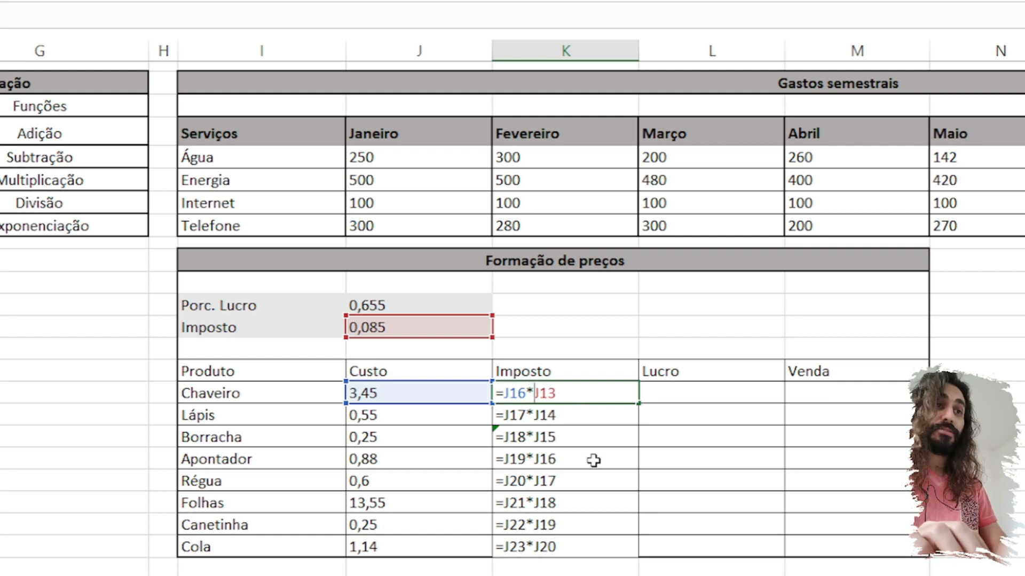
key(F4)
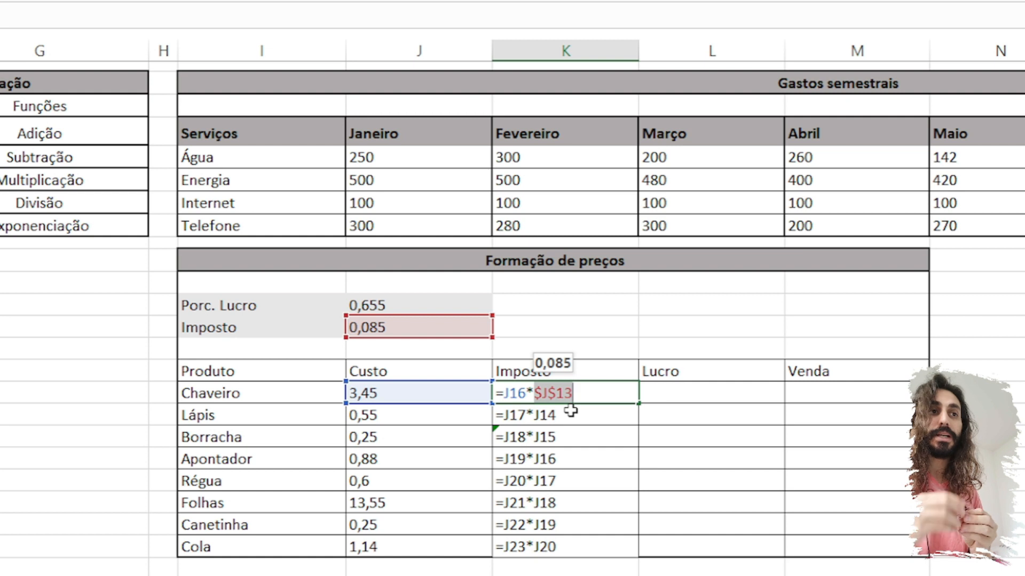
drag(505, 395, 529, 411)
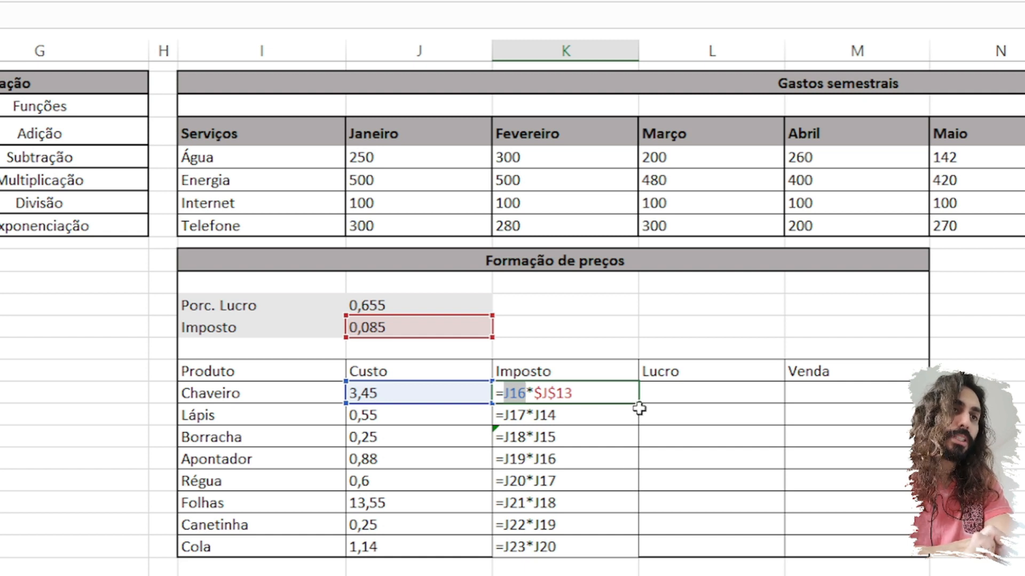
click(598, 416)
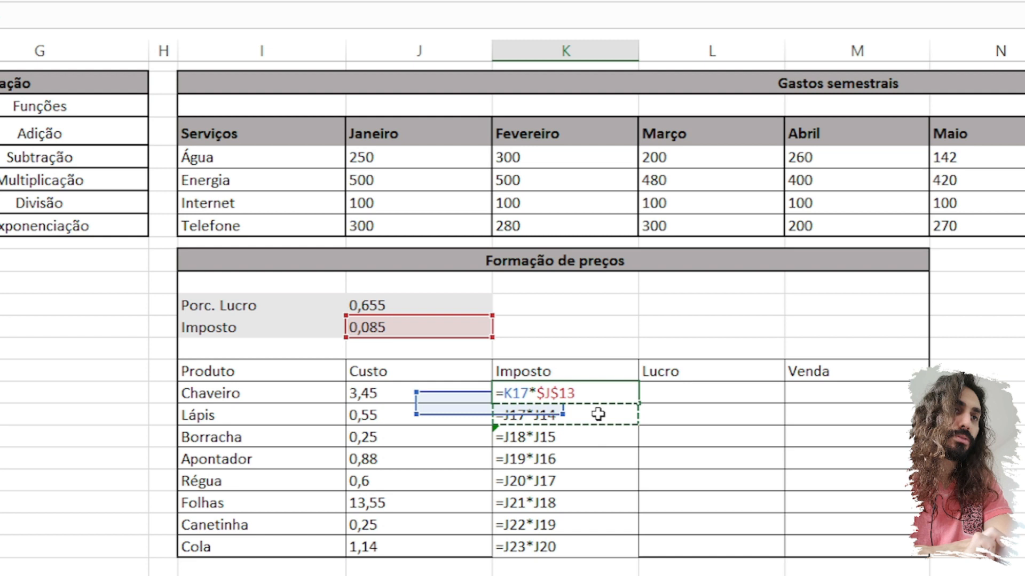
key(Escape)
Copy the K16 formula with its fixed tax rate reference down to K23 and check the references in K17:K19.
drag(639, 404, 648, 553)
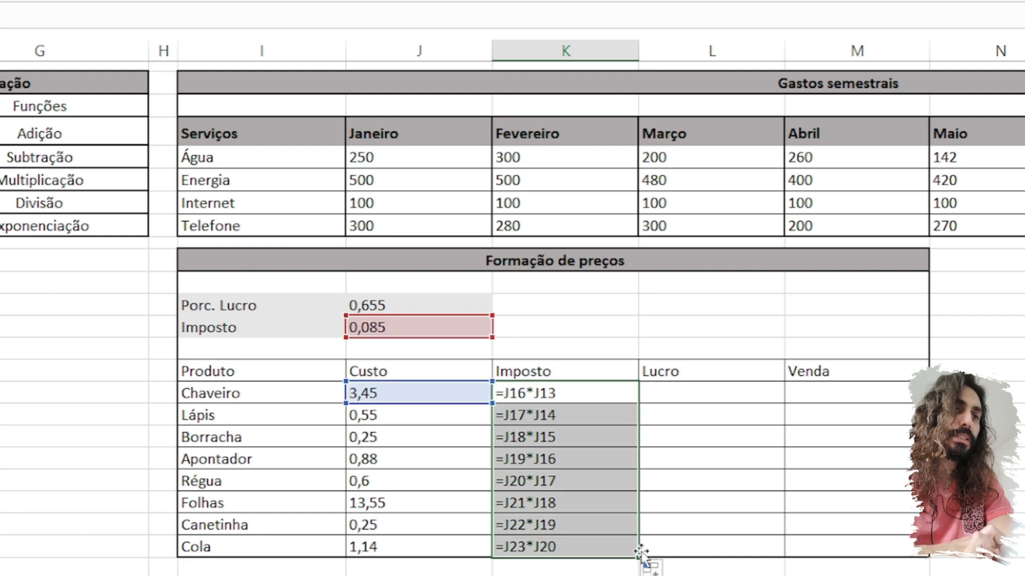
double_click(523, 416)
double_click(521, 437)
double_click(525, 460)
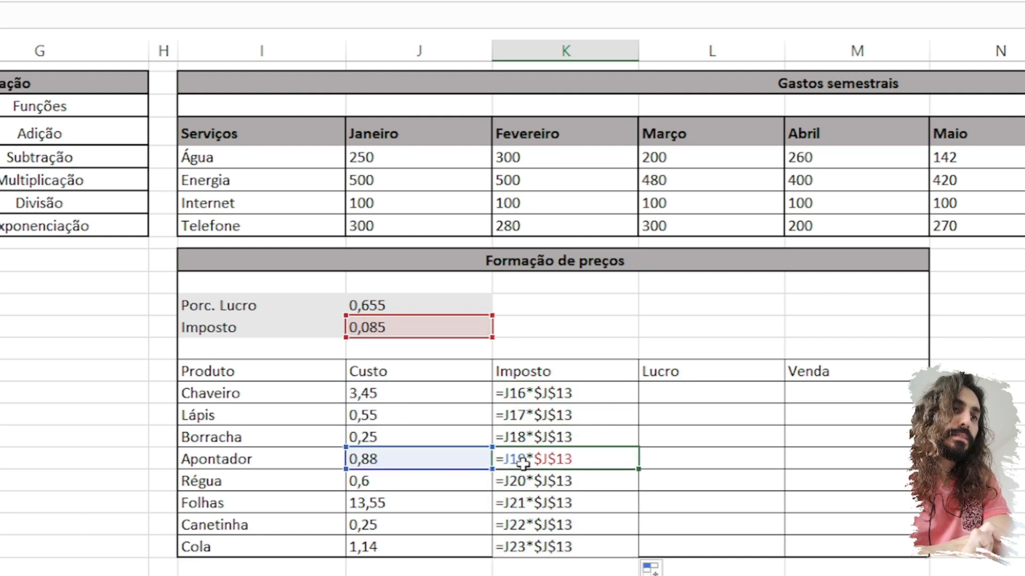
Check which Custo cells the copied Imposto formulas in K16:K23 refer to.
double_click(525, 483)
double_click(525, 499)
double_click(517, 540)
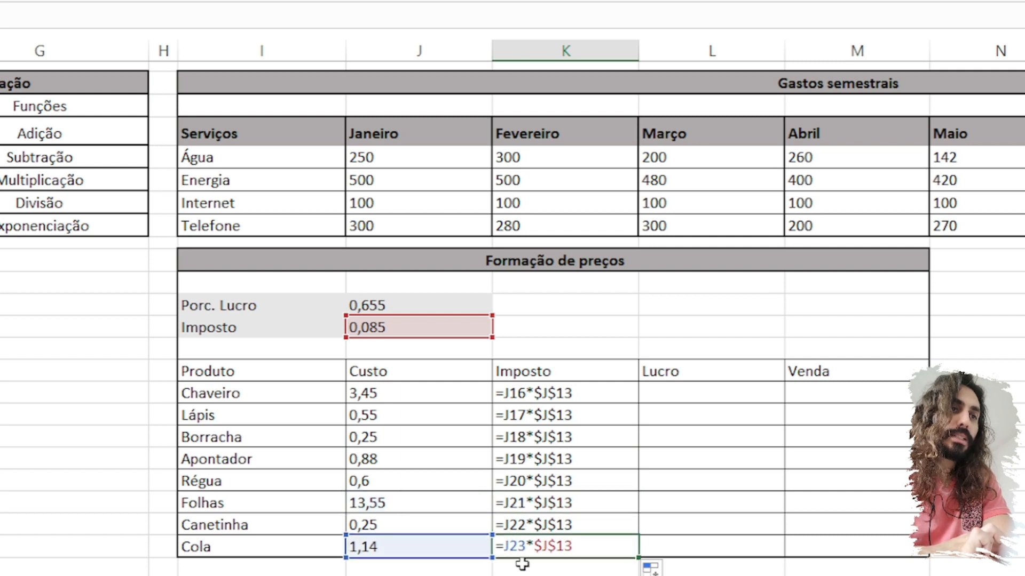
double_click(514, 395)
double_click(515, 415)
double_click(518, 437)
double_click(520, 461)
double_click(522, 481)
Examine the fixed $J$13 reference in the Imposto formulas K16:K23, and turn off Mostrar Fórmulas.
double_click(570, 396)
double_click(570, 416)
double_click(571, 437)
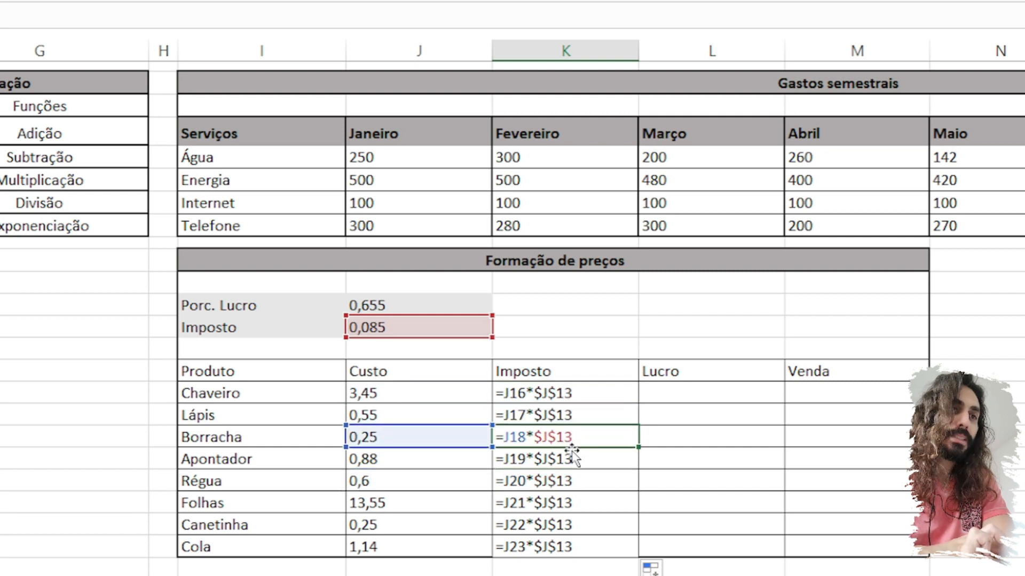
double_click(573, 460)
double_click(578, 480)
double_click(581, 503)
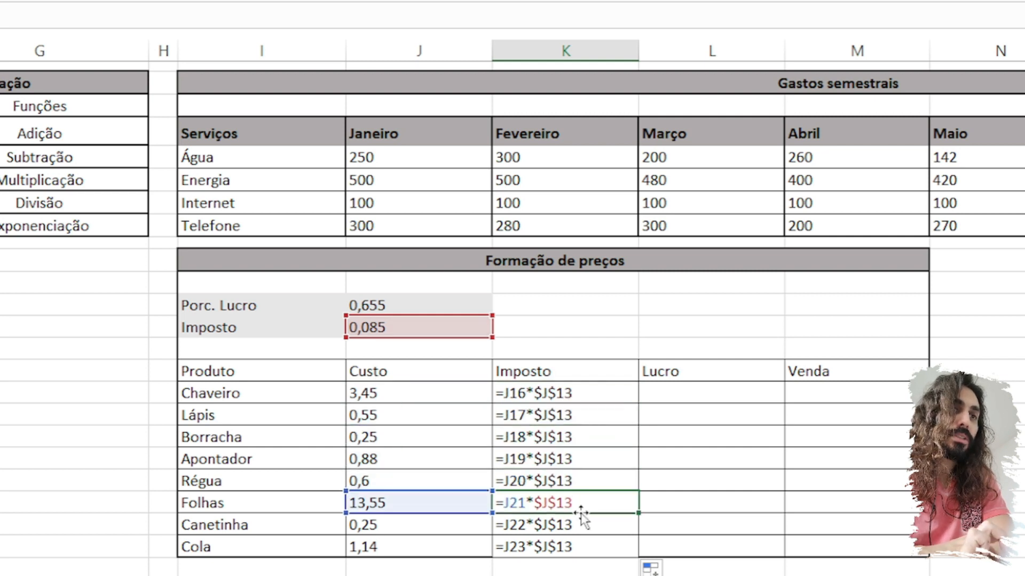
double_click(581, 525)
double_click(578, 544)
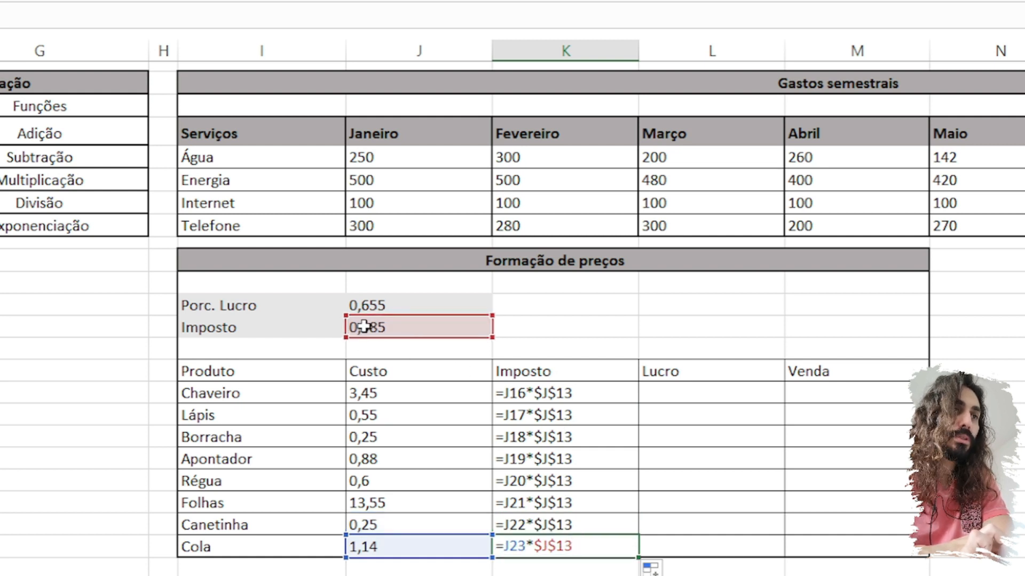
click(538, 391)
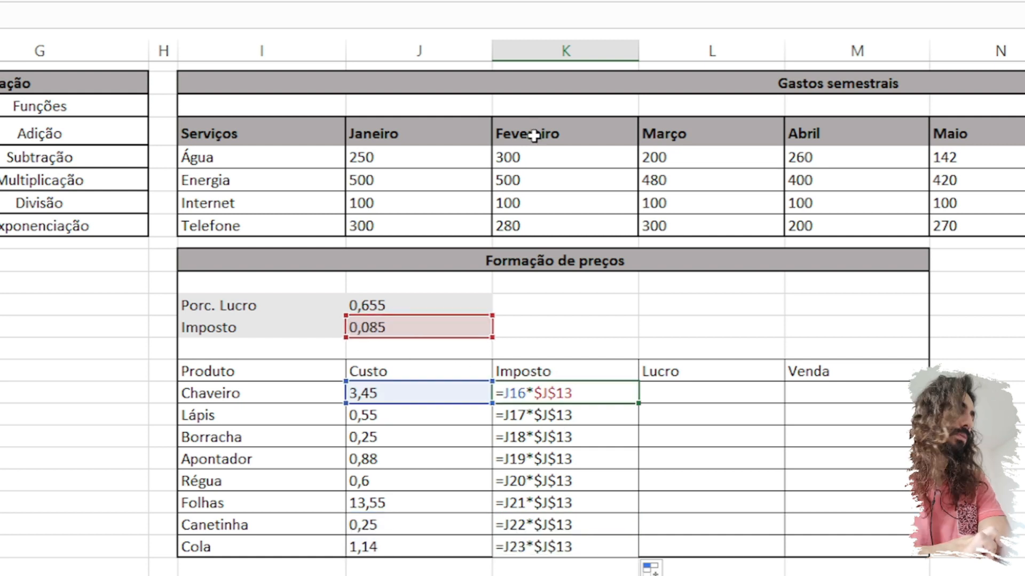
click(557, 104)
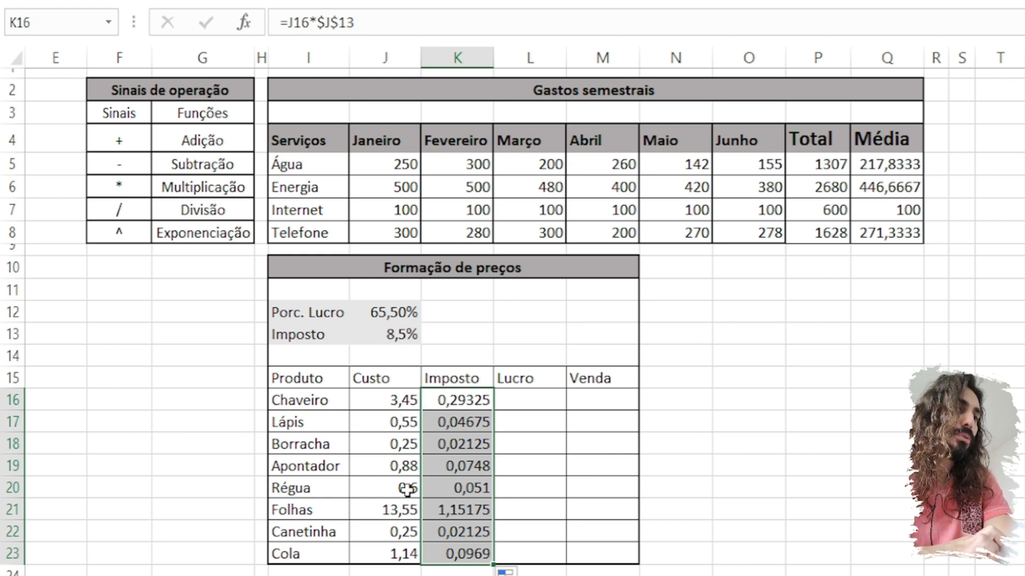
Enter the Lucro formula =J16*$J$12 in L16, with the profit percentage as an absolute reference.
key(Right)
text(=)
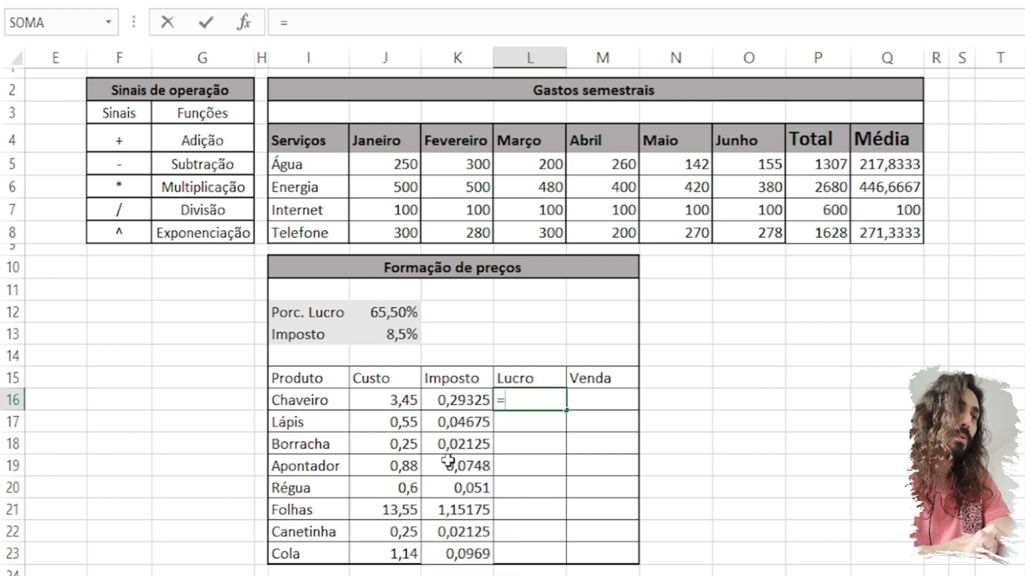
click(386, 403)
text(*)
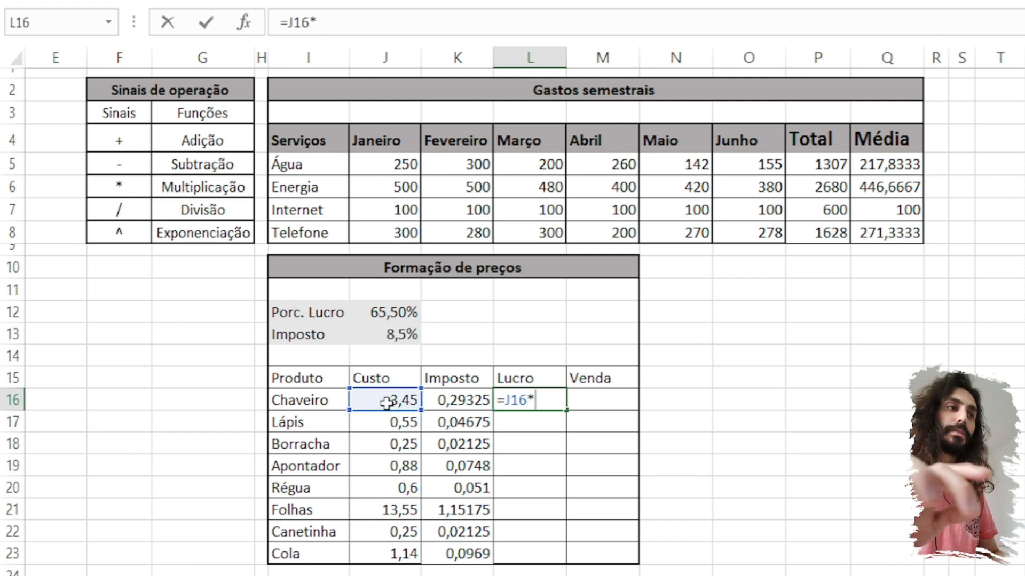
click(401, 317)
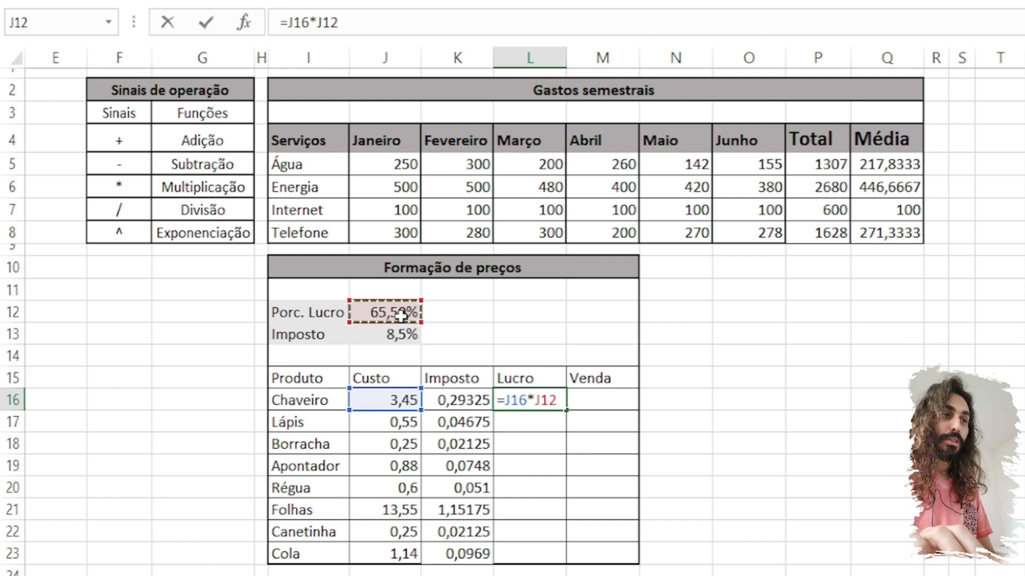
double_click(555, 407)
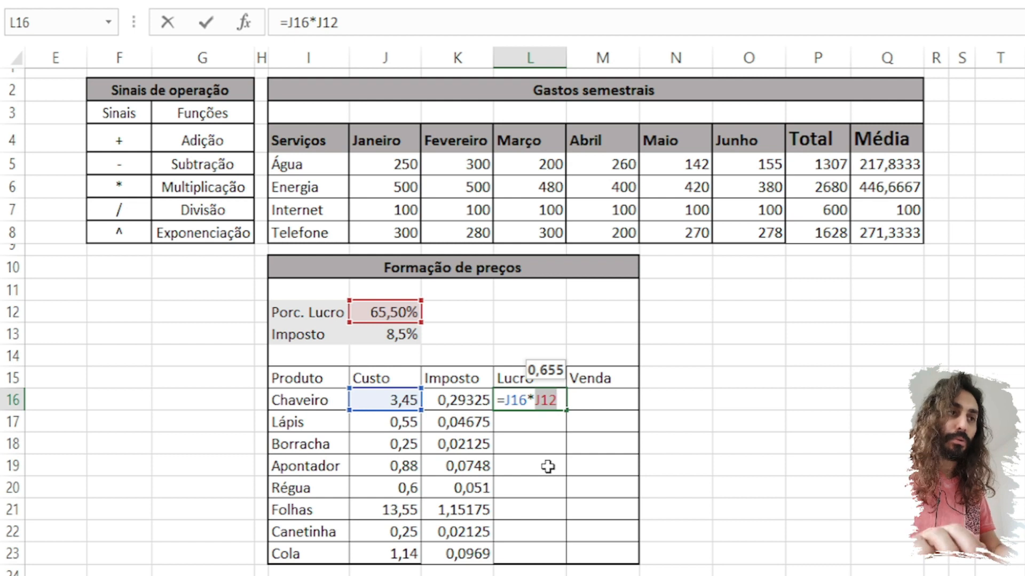
click(534, 401)
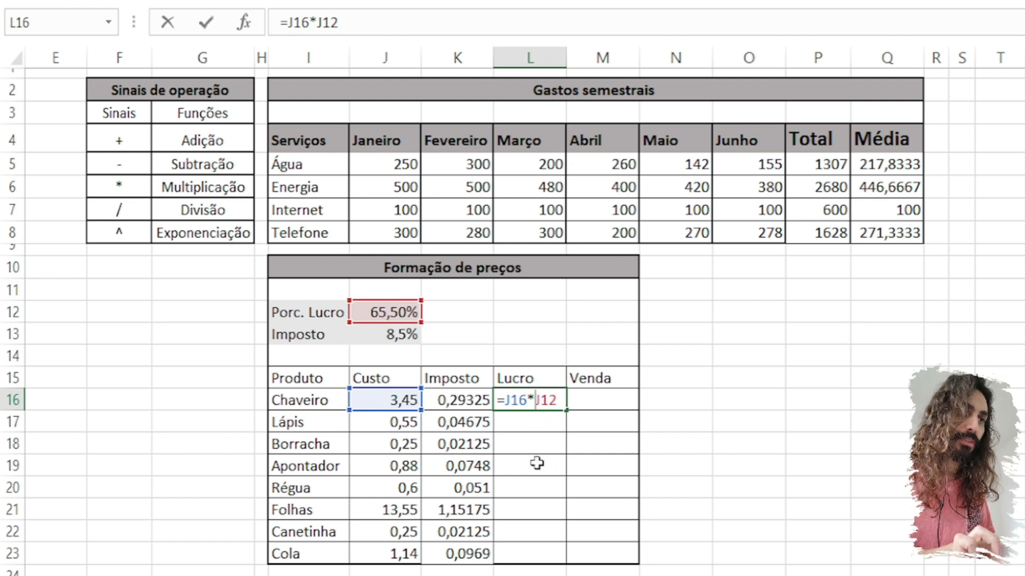
text($J)
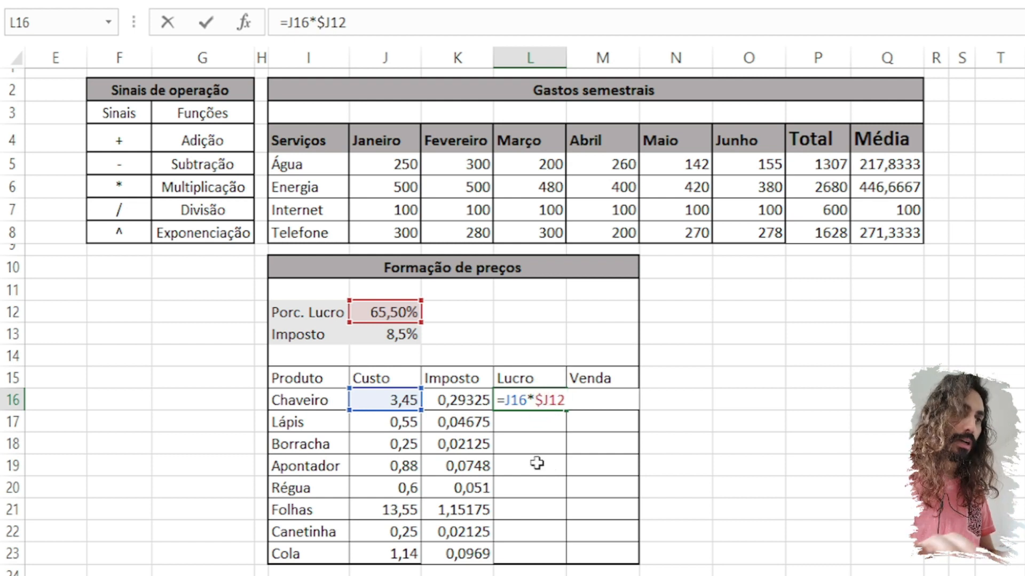
text($)
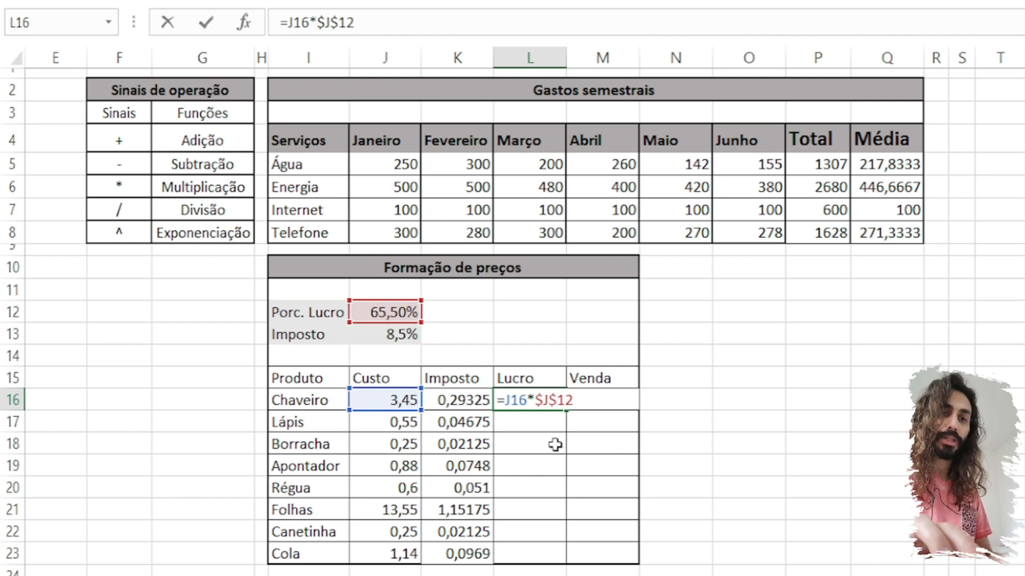
key(Return)
Copy the L16 Lucro formula down to L23 and check the references in L17:L20.
click(545, 402)
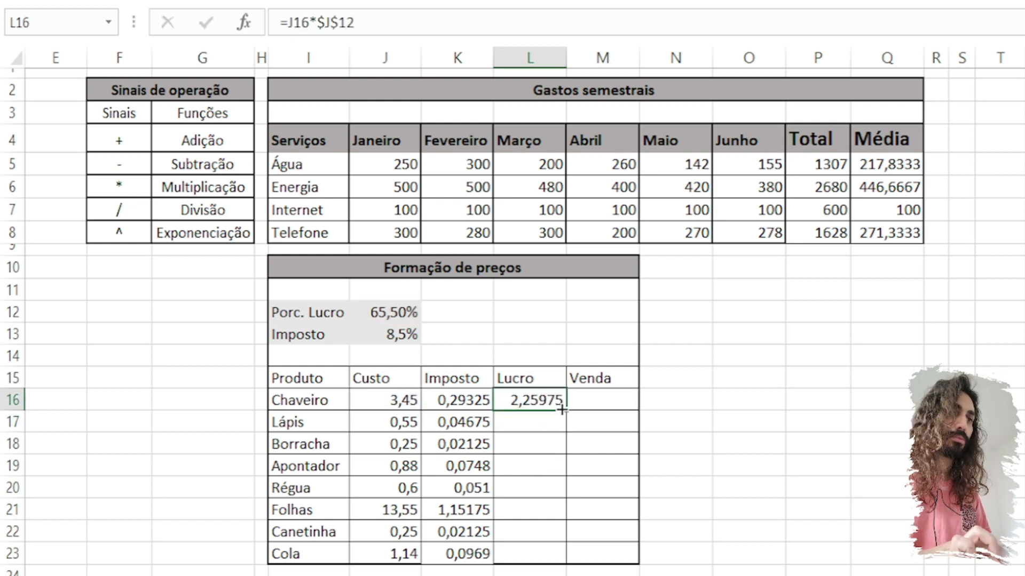
drag(567, 417, 568, 560)
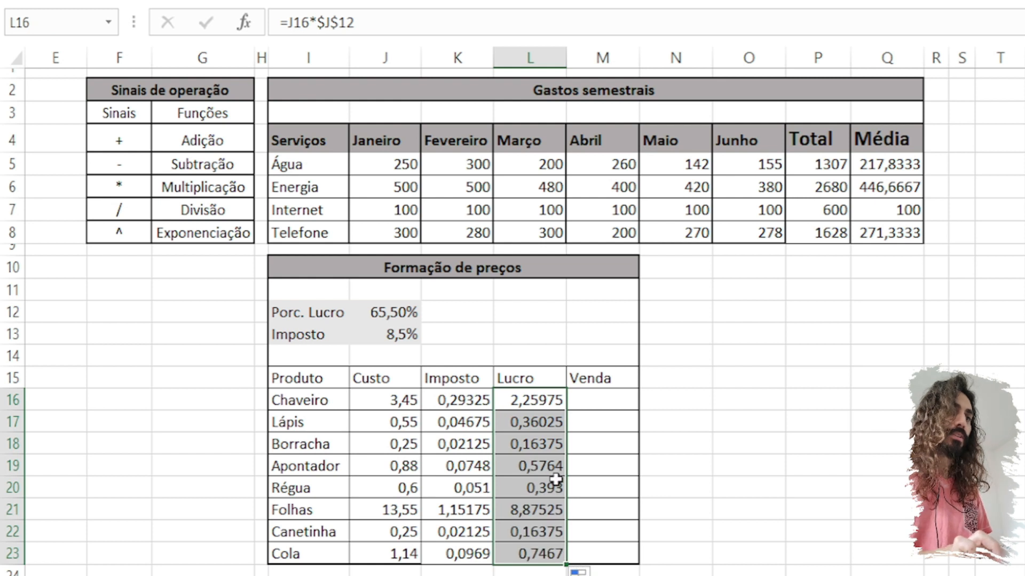
double_click(545, 425)
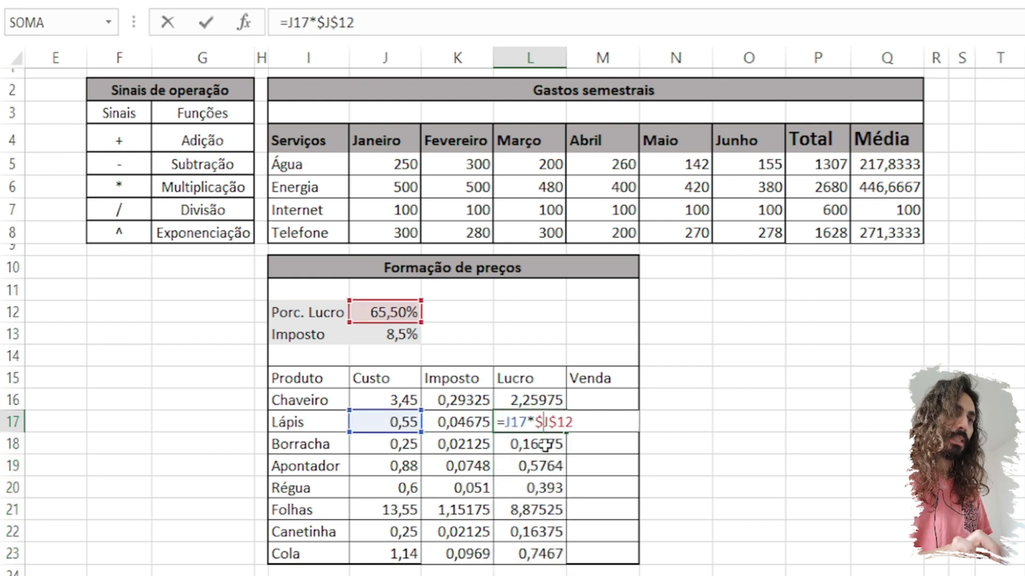
click(542, 422)
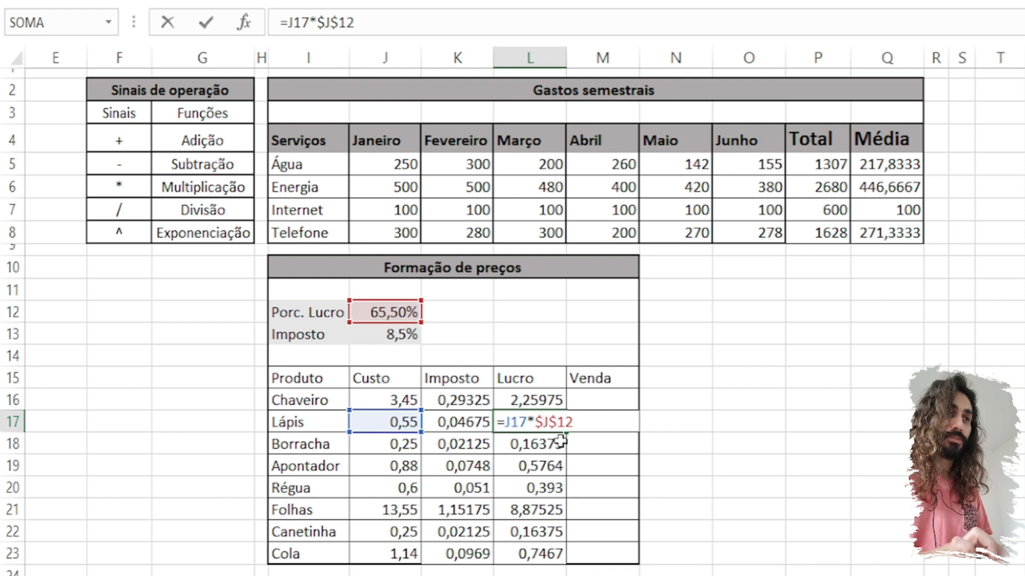
double_click(553, 452)
double_click(535, 447)
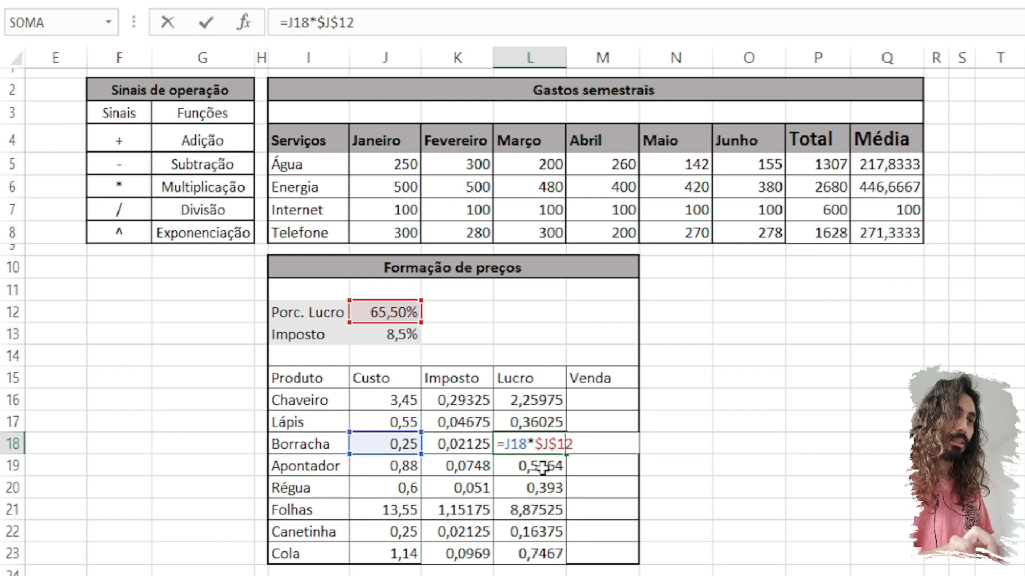
double_click(542, 468)
drag(528, 467, 573, 488)
double_click(543, 490)
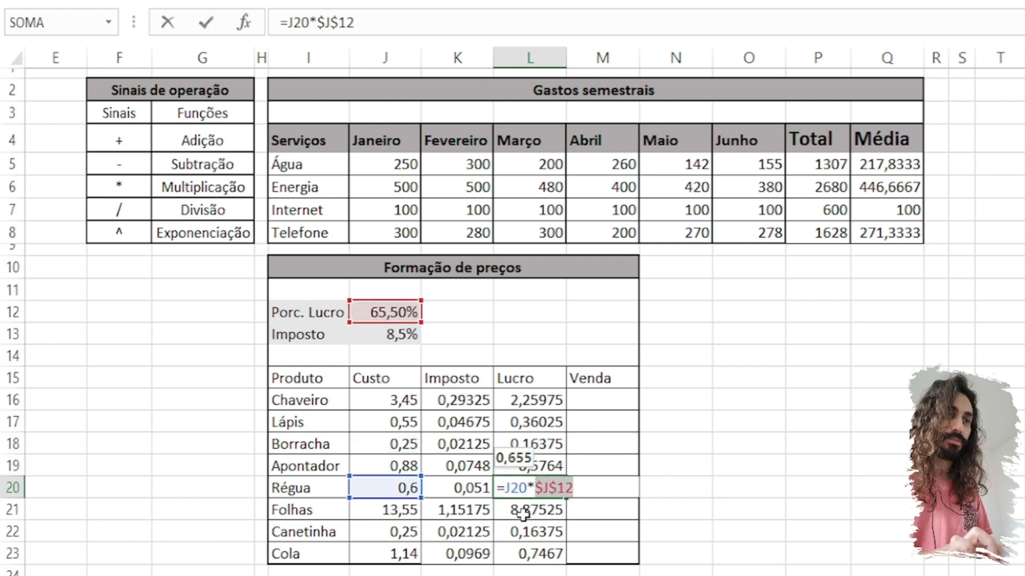
drag(504, 495, 513, 496)
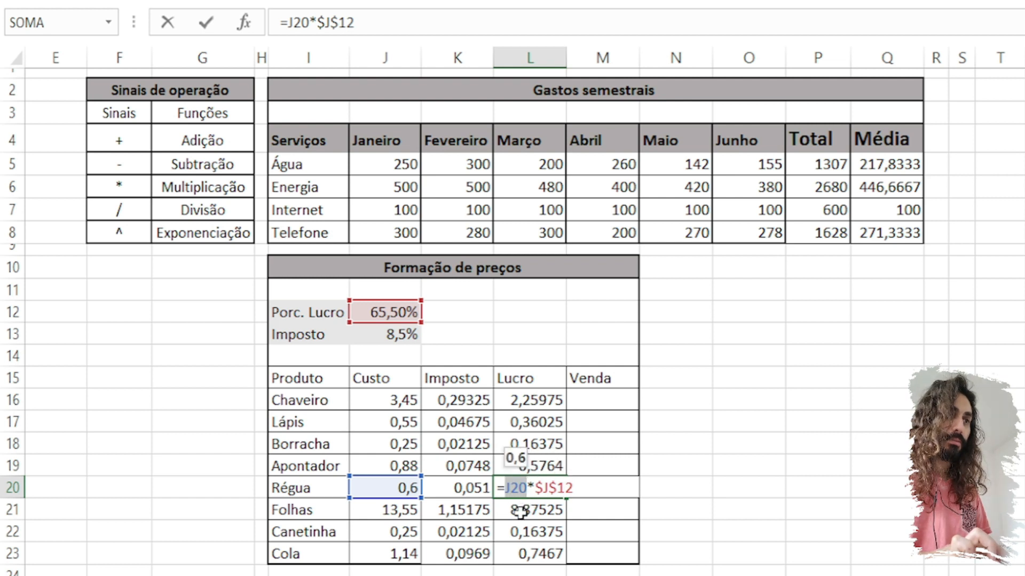
Check the Custo and fixed profit percentage references in the Lucro formulas from L18 down to L23.
double_click(529, 444)
double_click(524, 468)
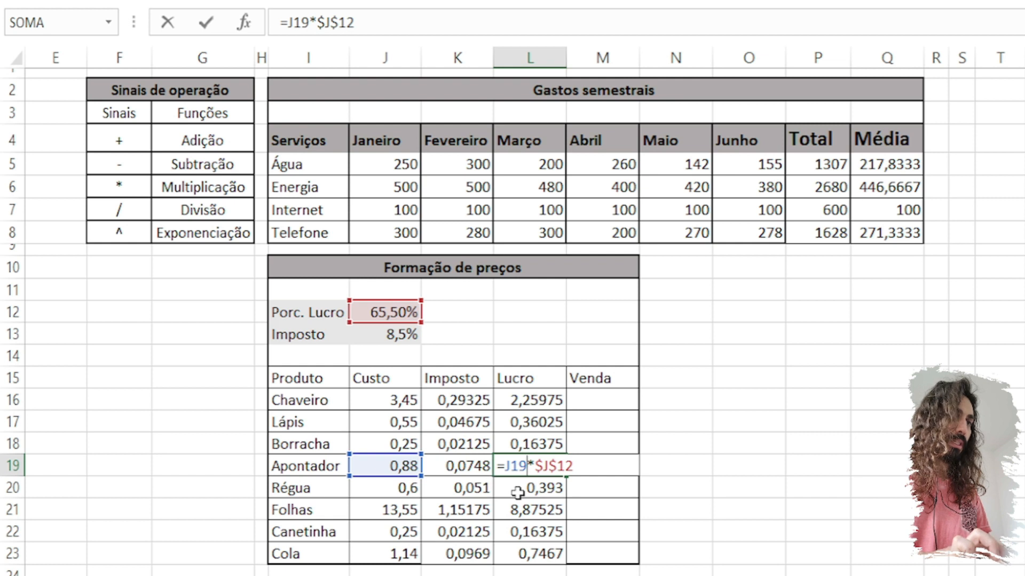
double_click(517, 490)
double_click(520, 510)
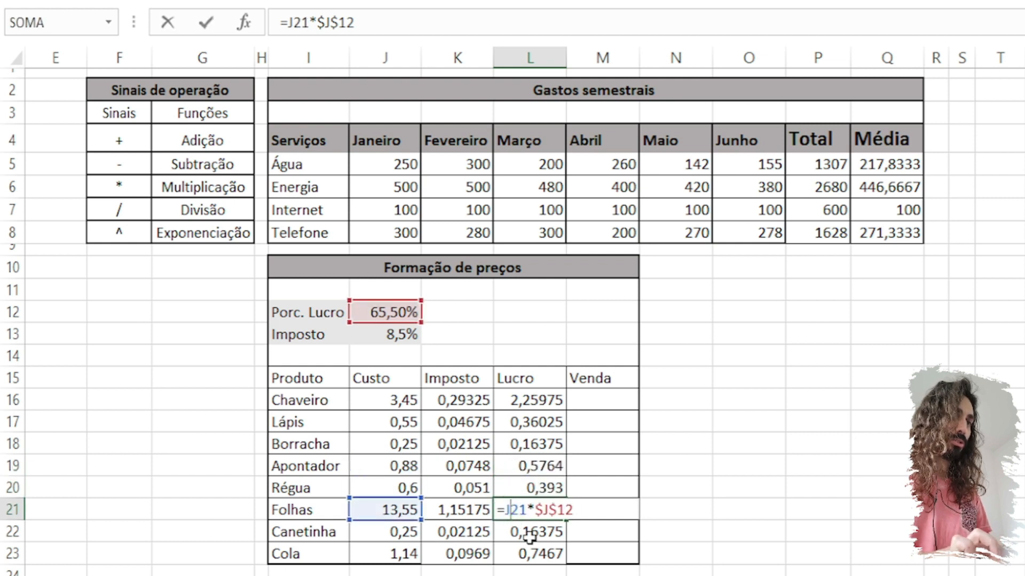
double_click(529, 533)
click(533, 553)
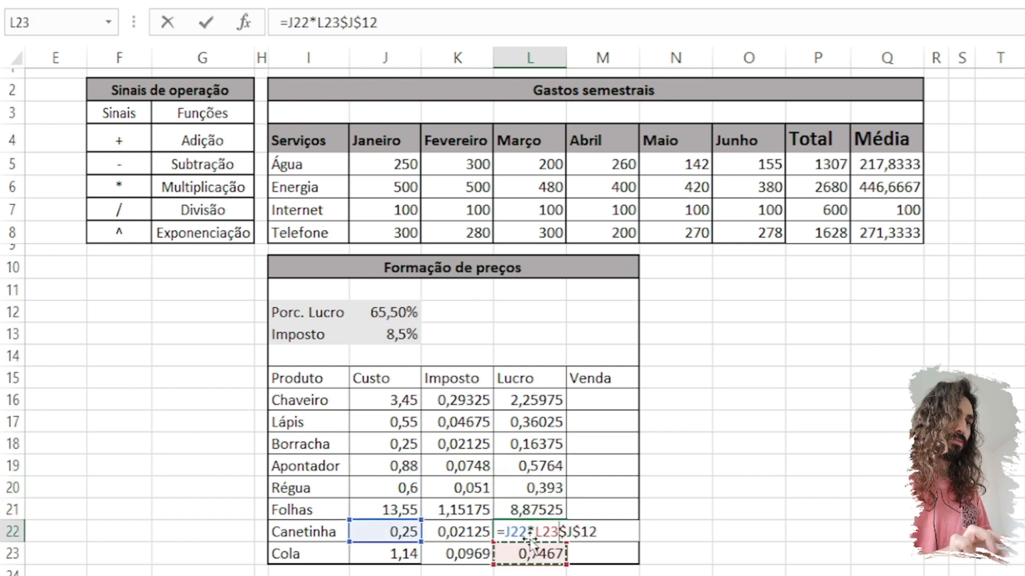
key(Escape)
click(529, 555)
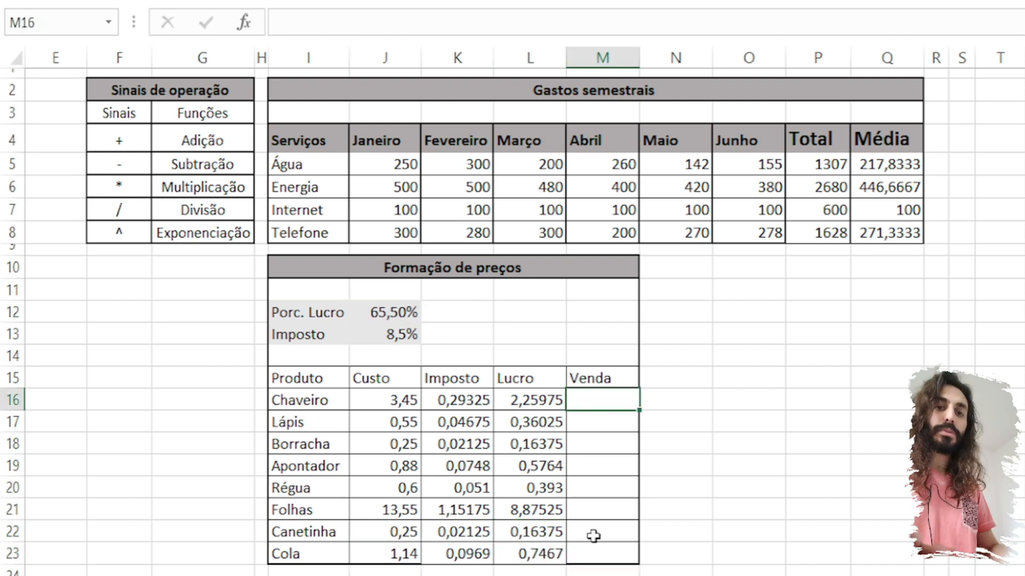
Enter the Venda formula =J16+K16+L16 in M16 and copy it down to M23.
text(=)
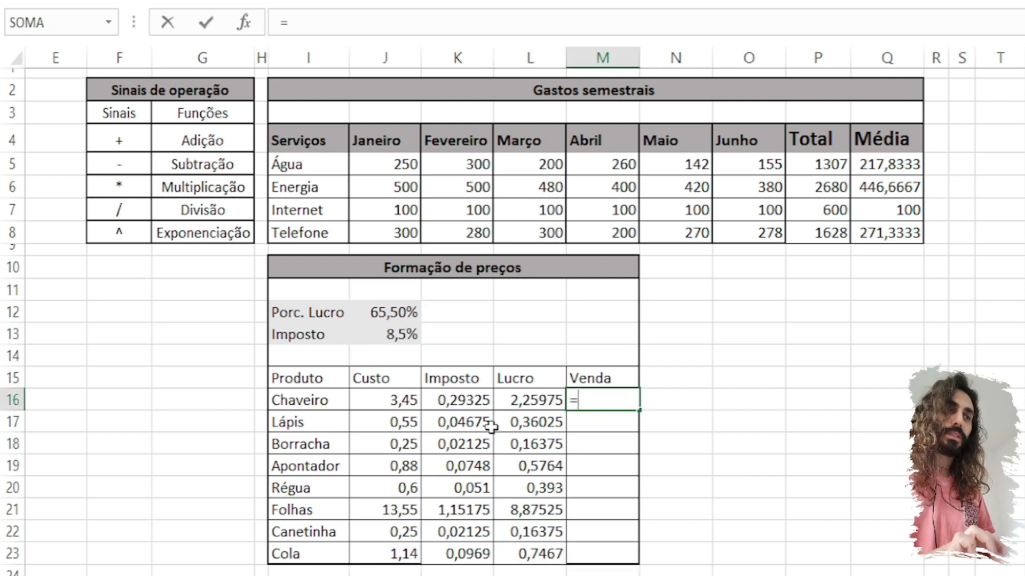
click(409, 401)
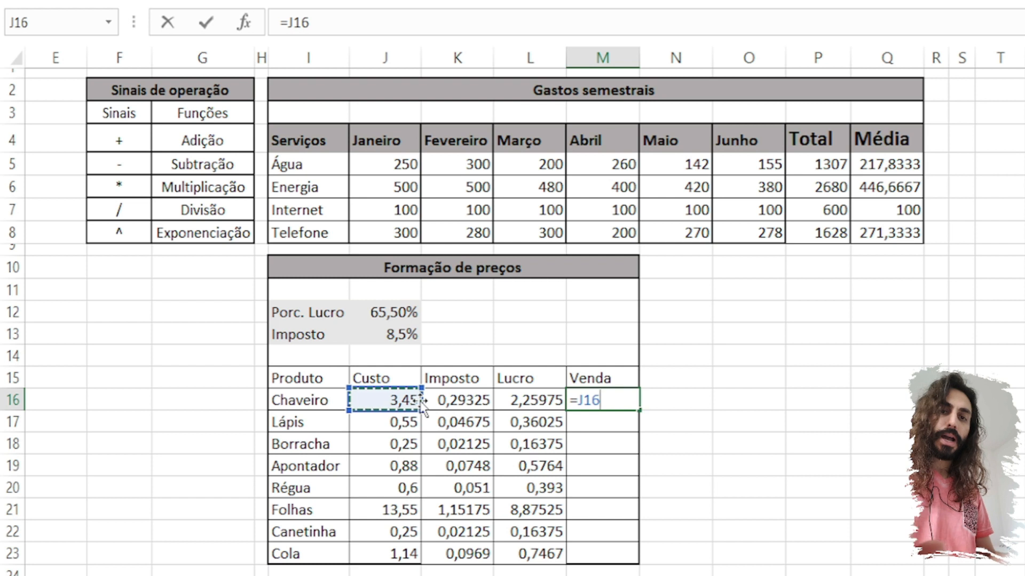
text(+)
click(454, 411)
text(+)
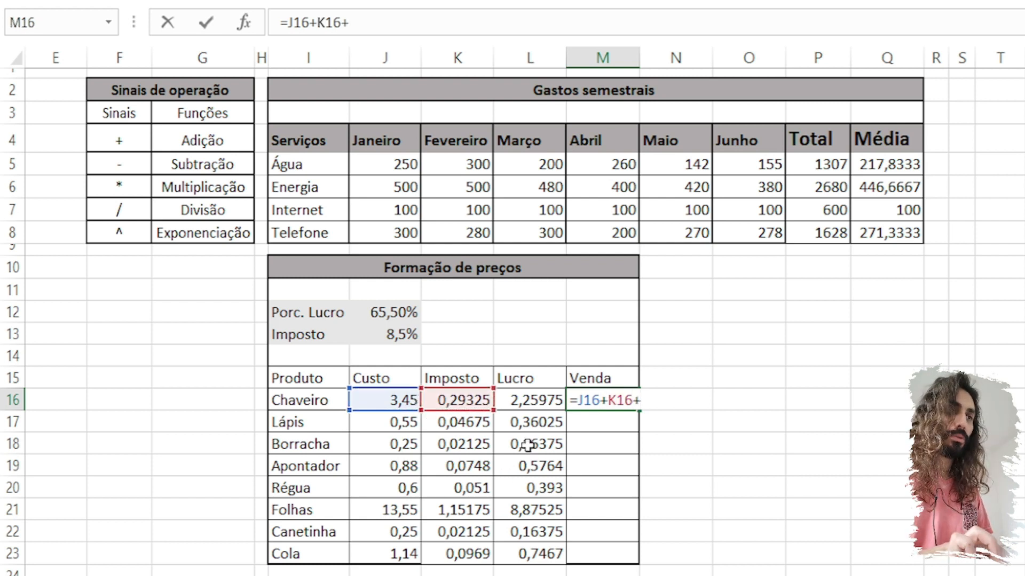
click(530, 408)
key(ctrl+Return)
drag(640, 413, 635, 558)
Check which Custo, Imposto and Lucro cells the Venda formulas in M16:M23 add up.
double_click(590, 400)
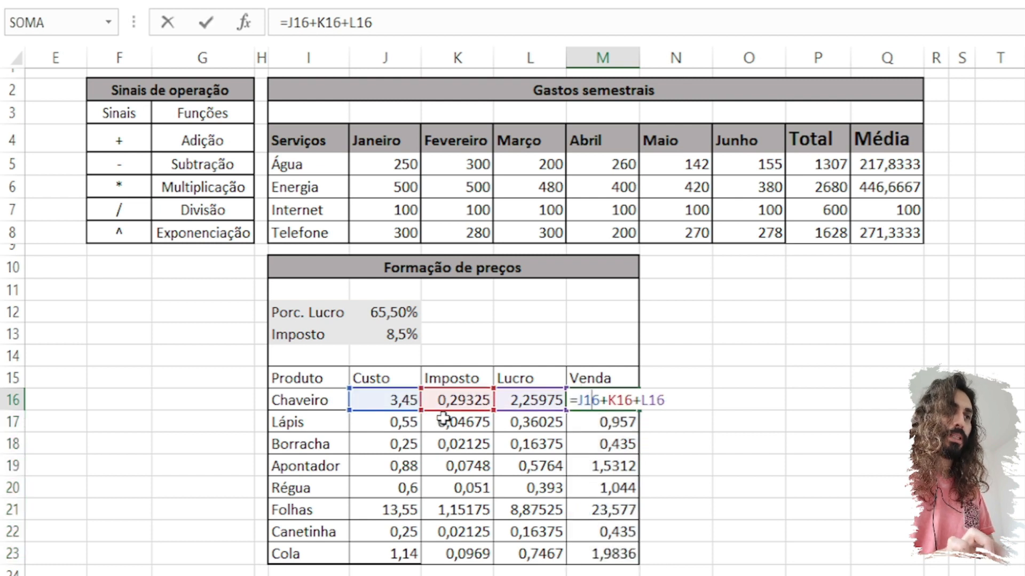
key(Escape)
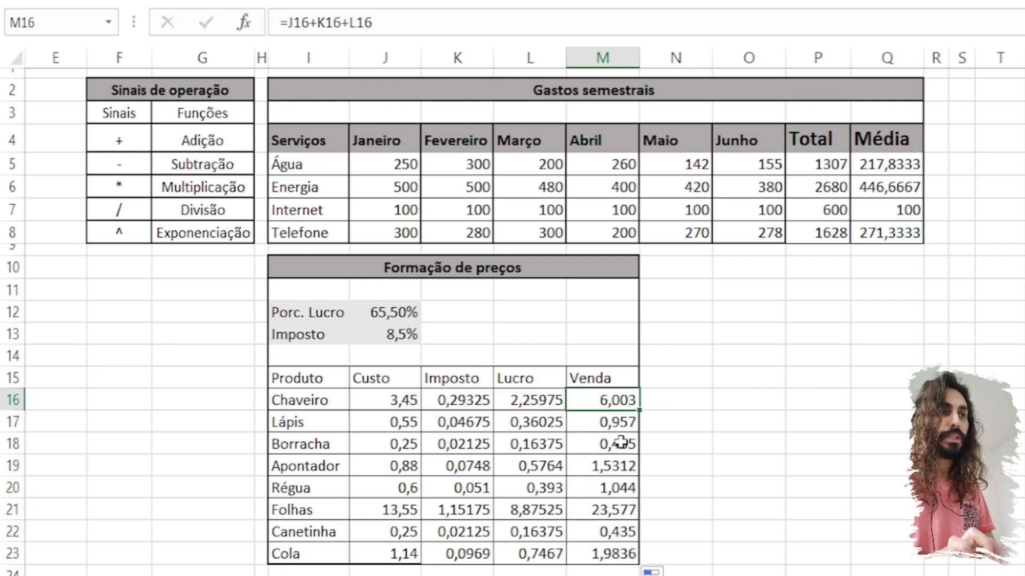
double_click(614, 422)
double_click(619, 443)
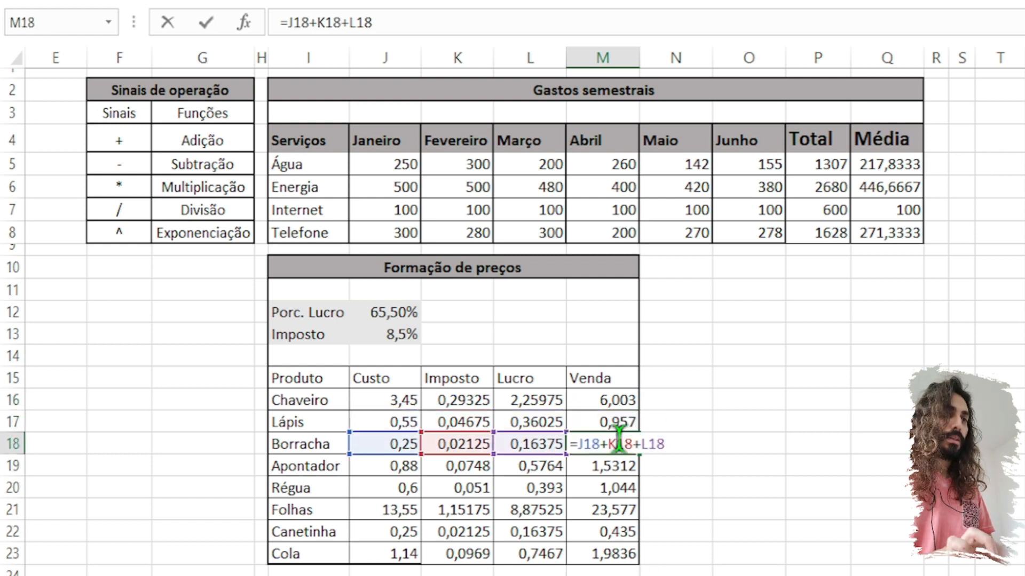
double_click(614, 466)
double_click(613, 495)
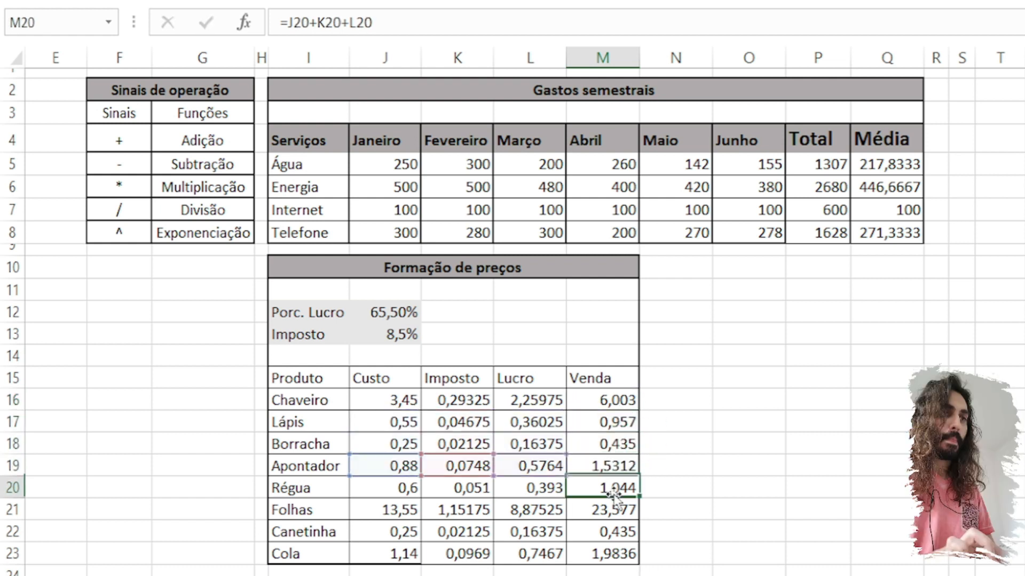
double_click(605, 529)
click(606, 555)
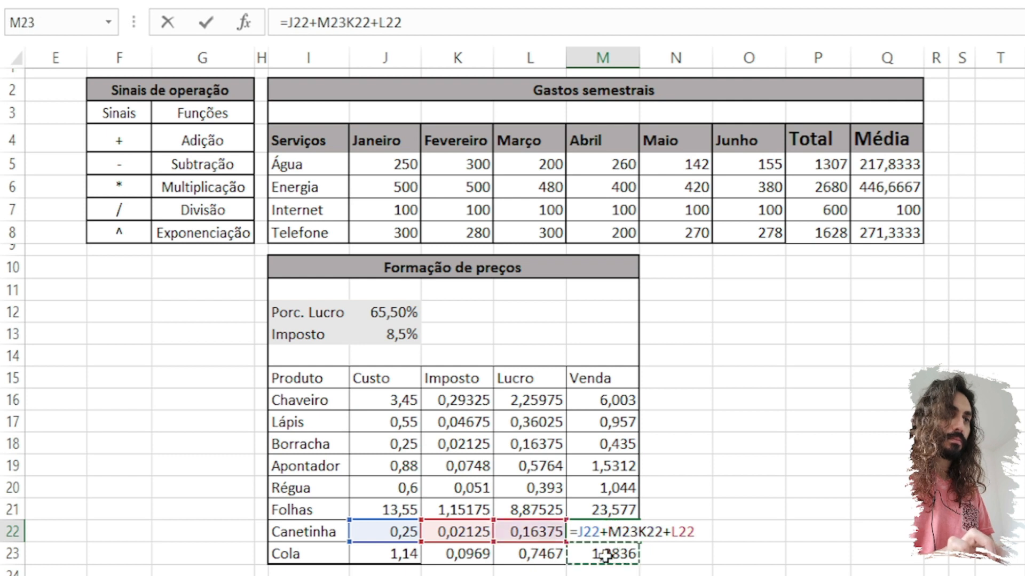
key(Escape)
double_click(606, 555)
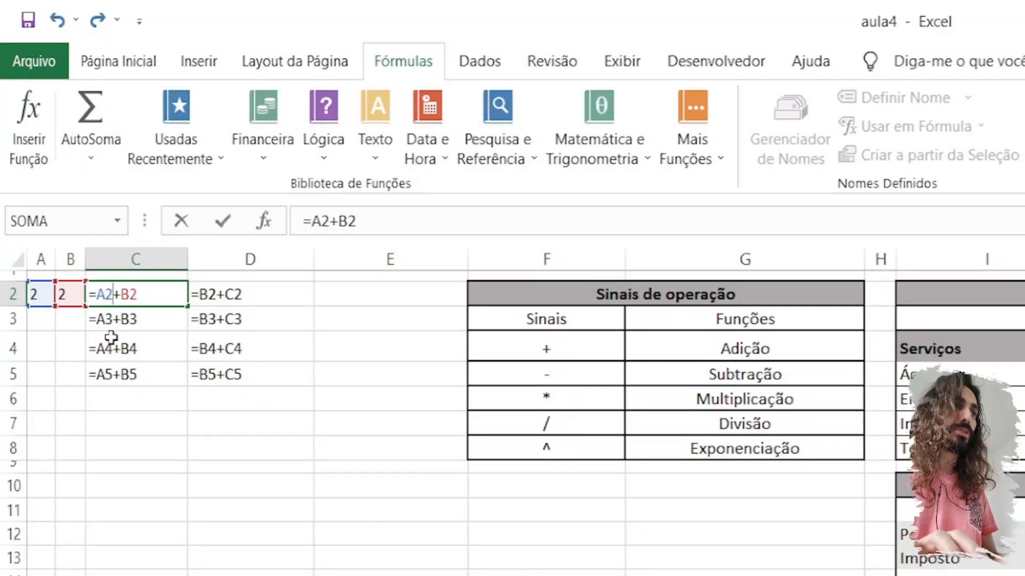
Lock the column references in the C2 formula so it reads =$A2+$B2.
text($A2+)
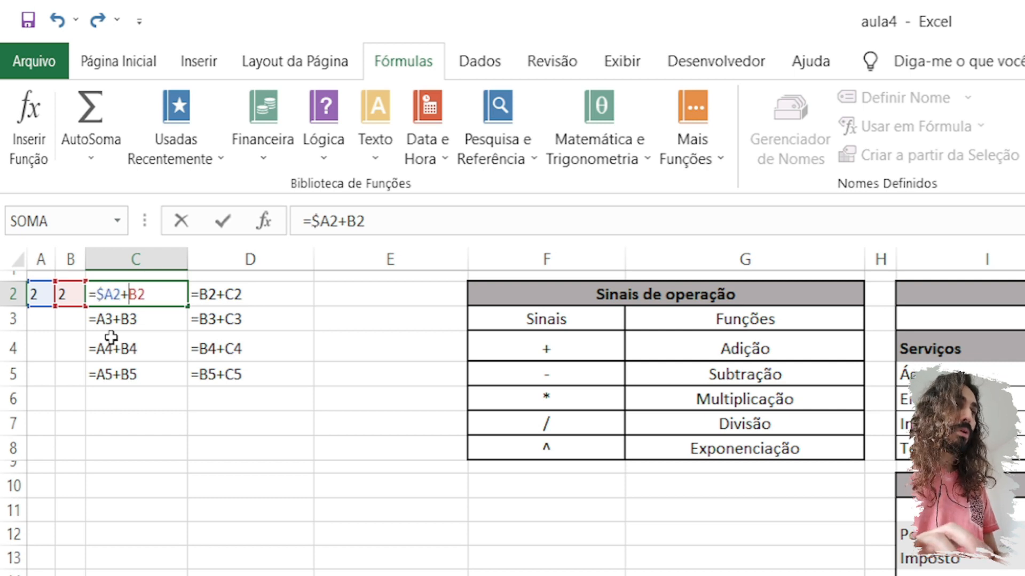
text($)
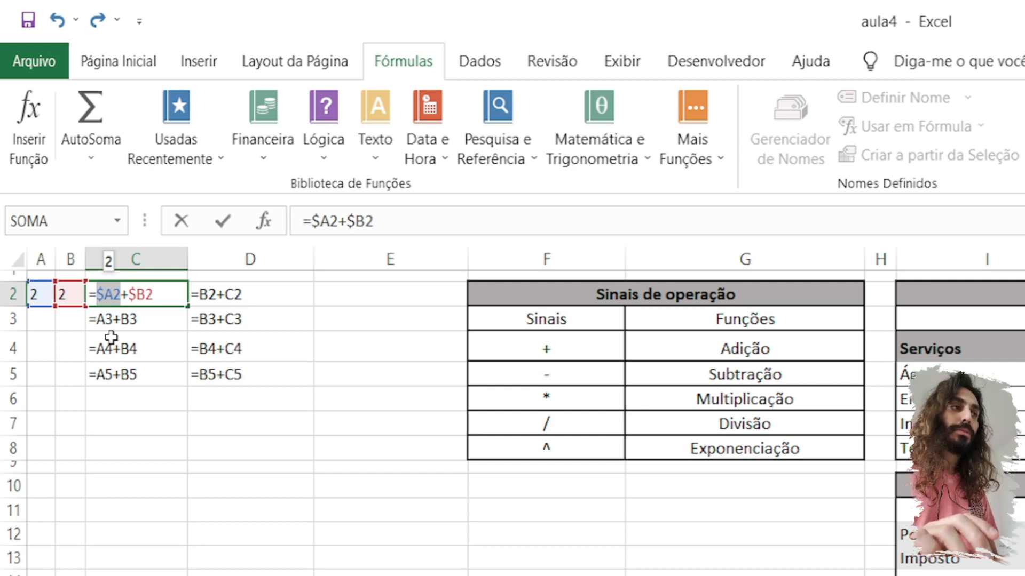
key(Right)
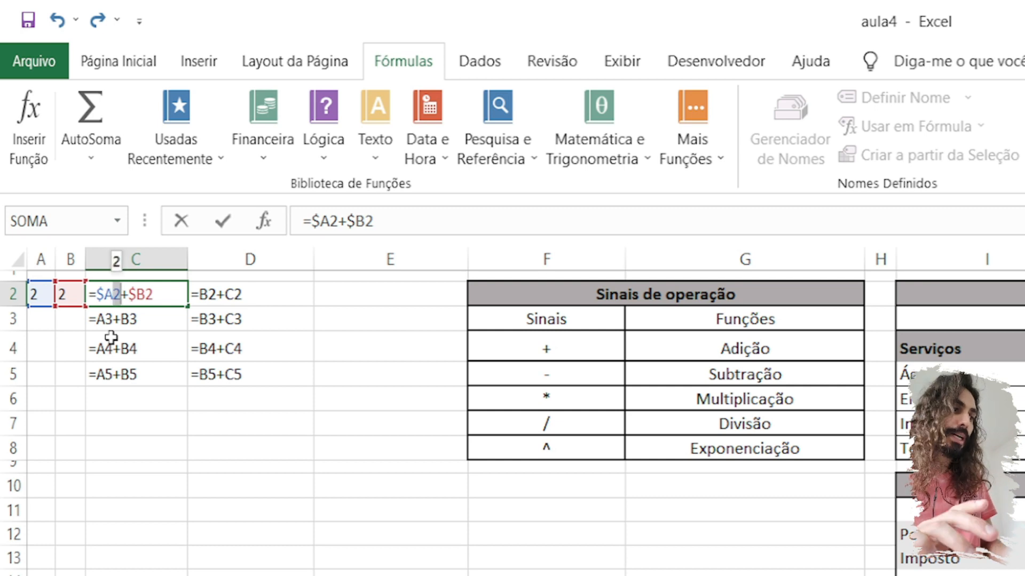
key(ctrl+Return)
Copy the C2 formula across to E2 and down to C5.
drag(187, 308, 269, 314)
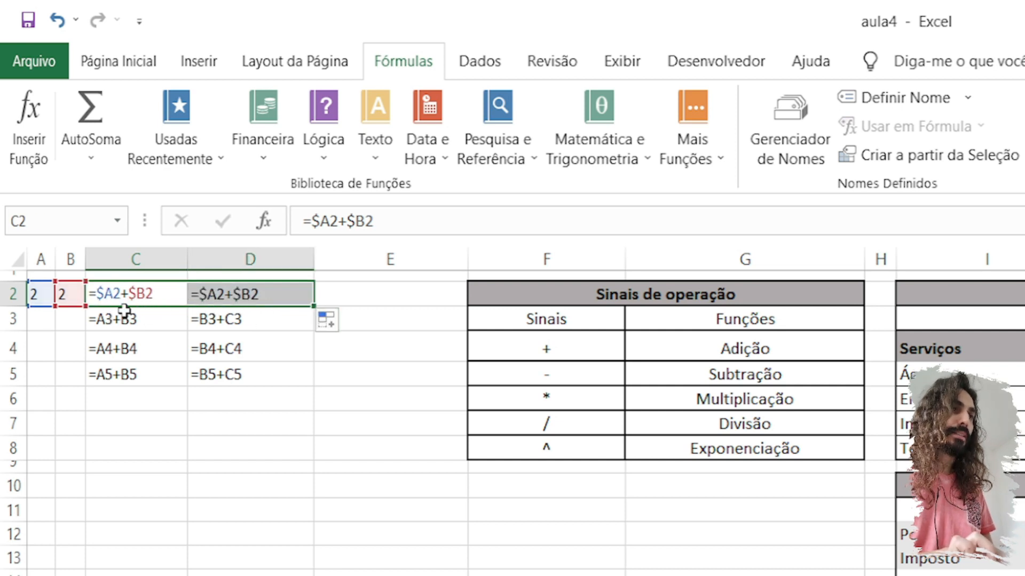
drag(314, 306, 398, 305)
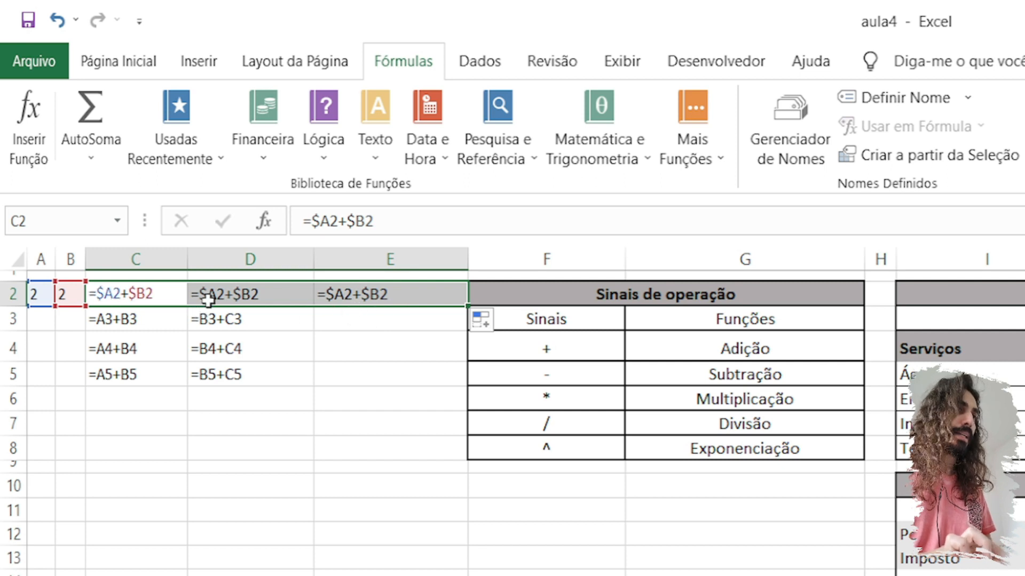
click(138, 295)
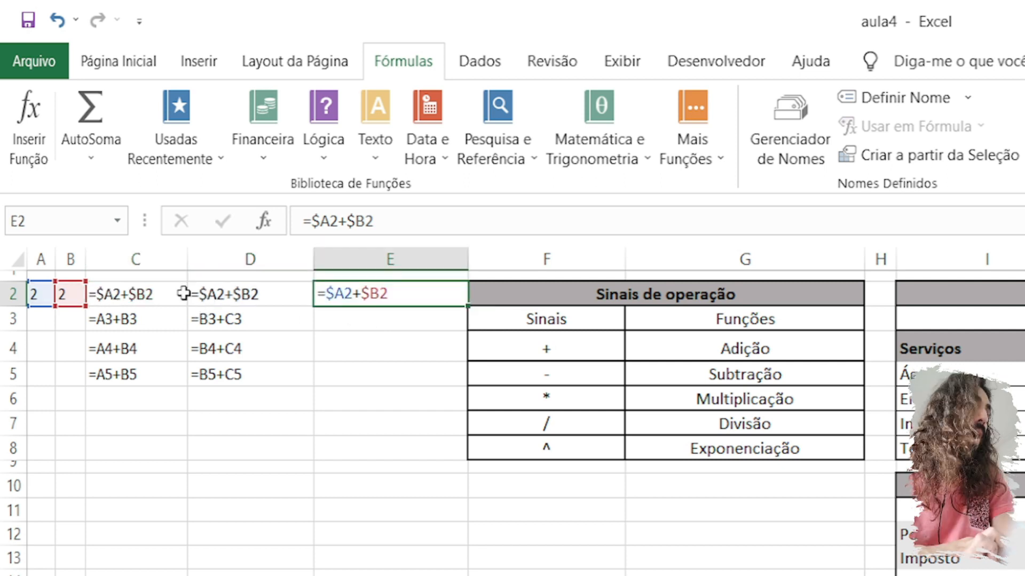
click(185, 294)
drag(189, 306, 186, 395)
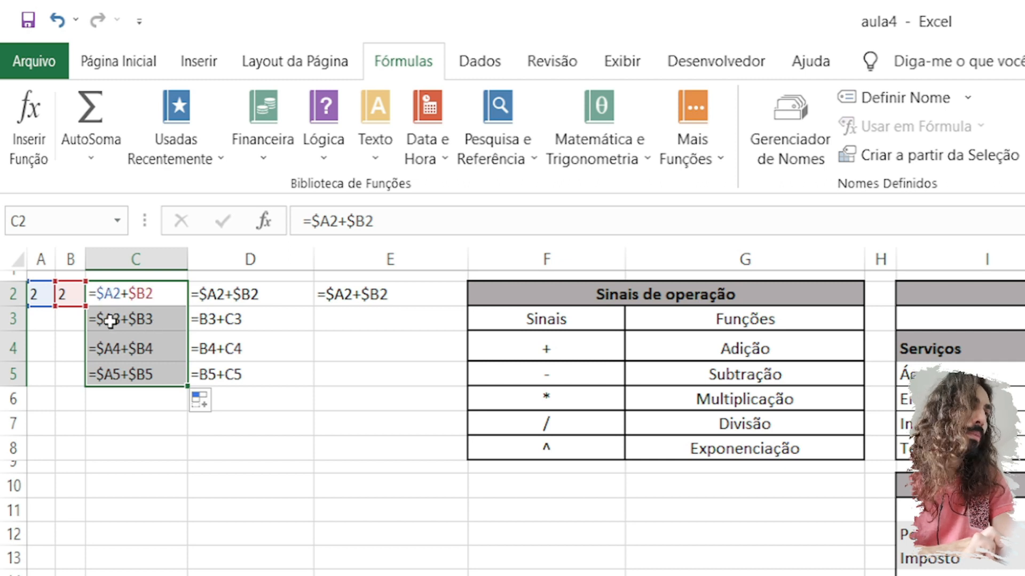
Cycle the A2 reference in the C2 formula through its absolute, row-locked, column-locked and relative forms.
double_click(115, 295)
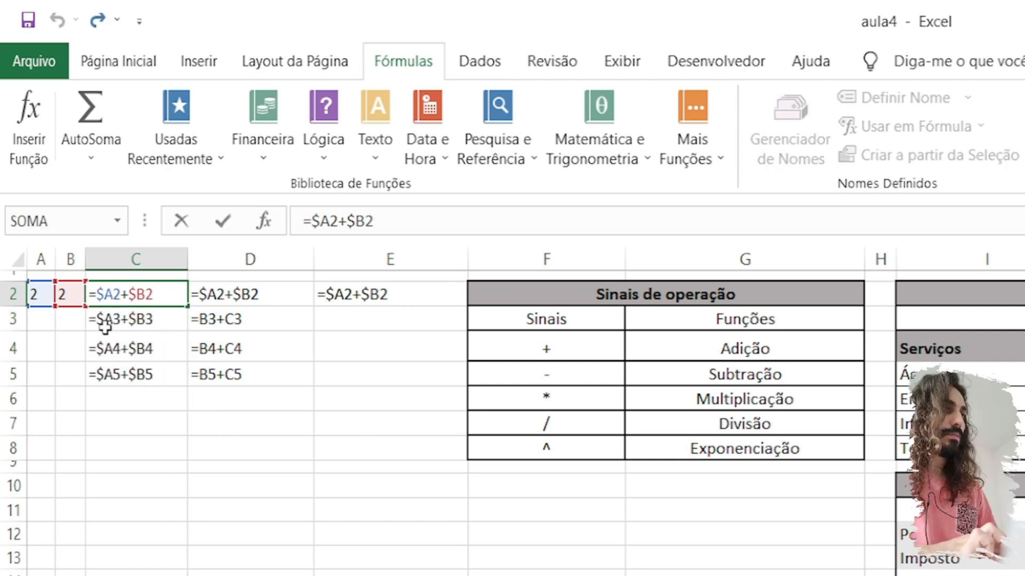
click(96, 297)
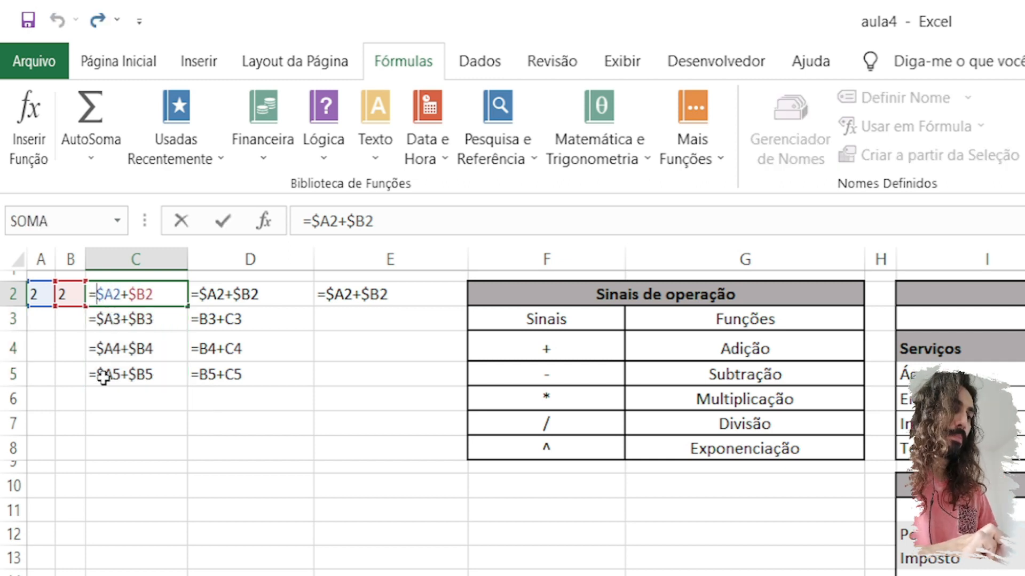
key(F4)
key(F4)
key(F4)
key(F4)
key(F4)
key(F4)
key(F4)
key(F4)
key(F4)
key(F4)
key(F4)
key(F4)
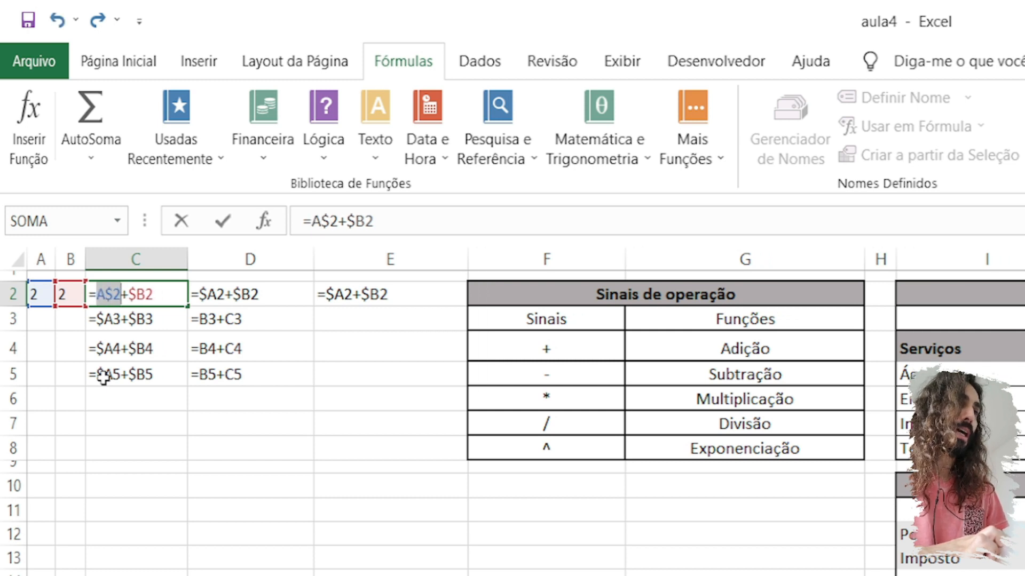
key(F4)
key(F4)
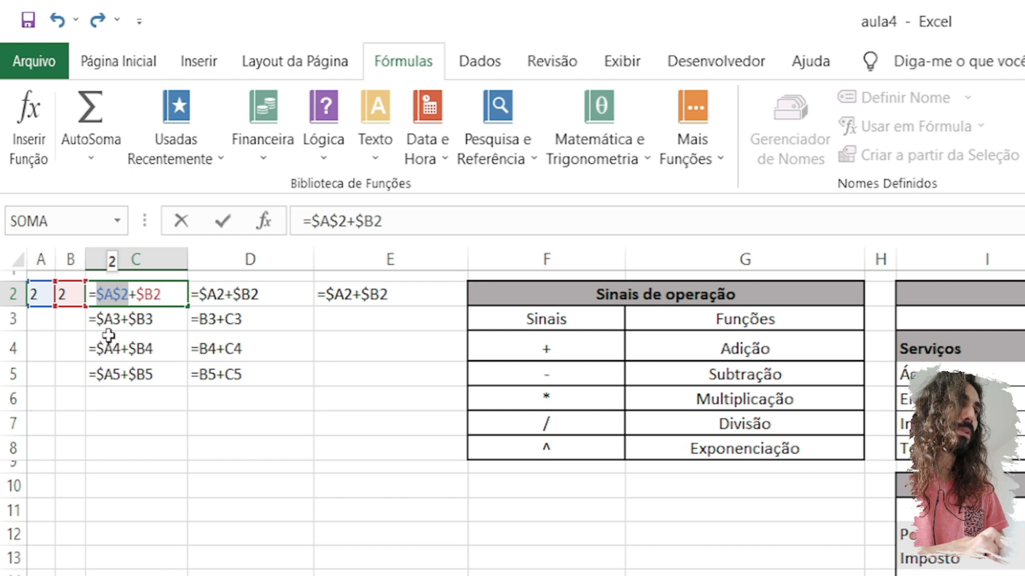
key(F4)
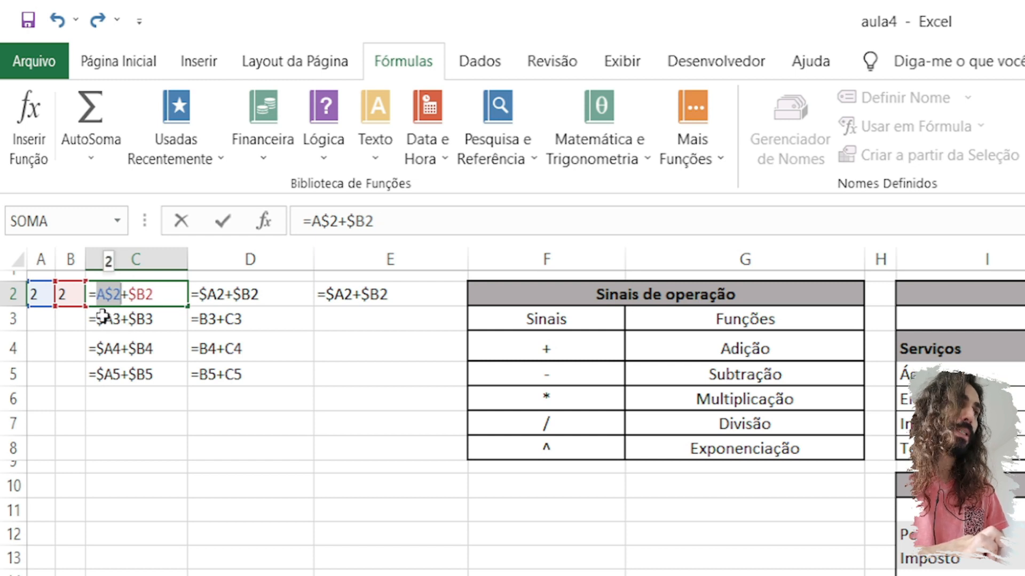
key(F4)
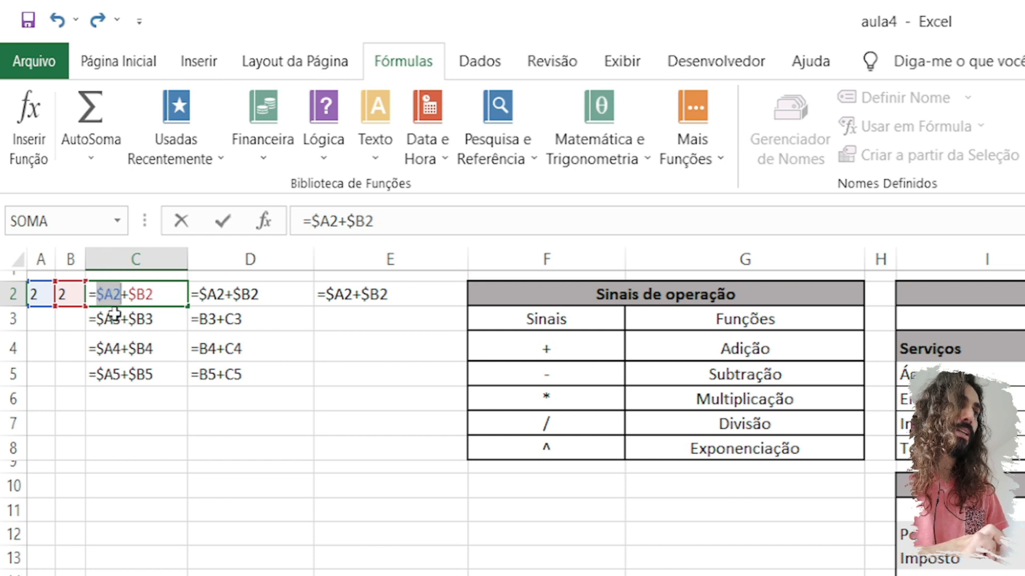
key(F4)
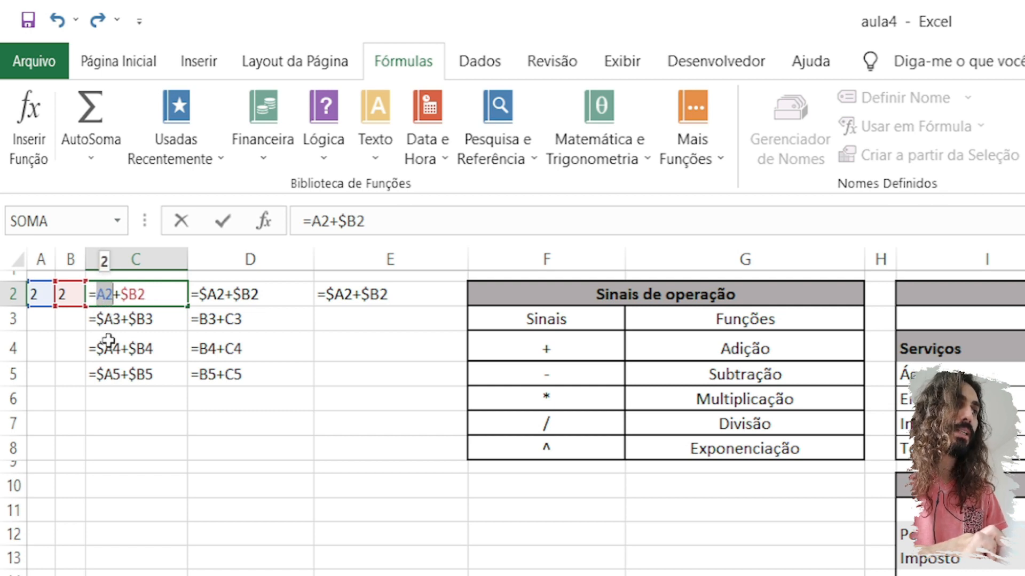
key(F4)
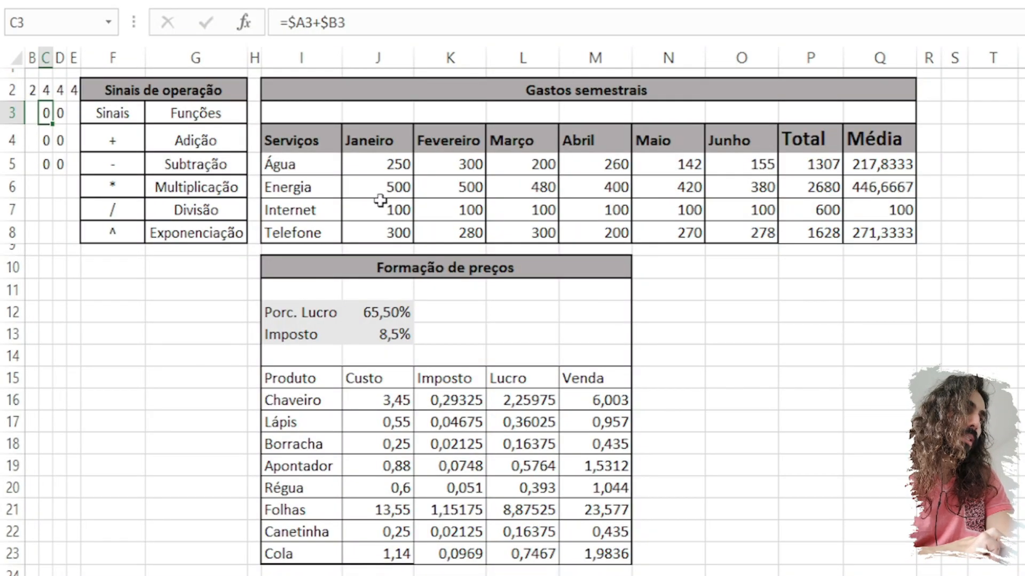
Check the status bar's average, minimum, maximum and sum for the Janeiro and Abril expenses in Gastos semestrais.
drag(380, 169, 388, 226)
drag(399, 169, 398, 230)
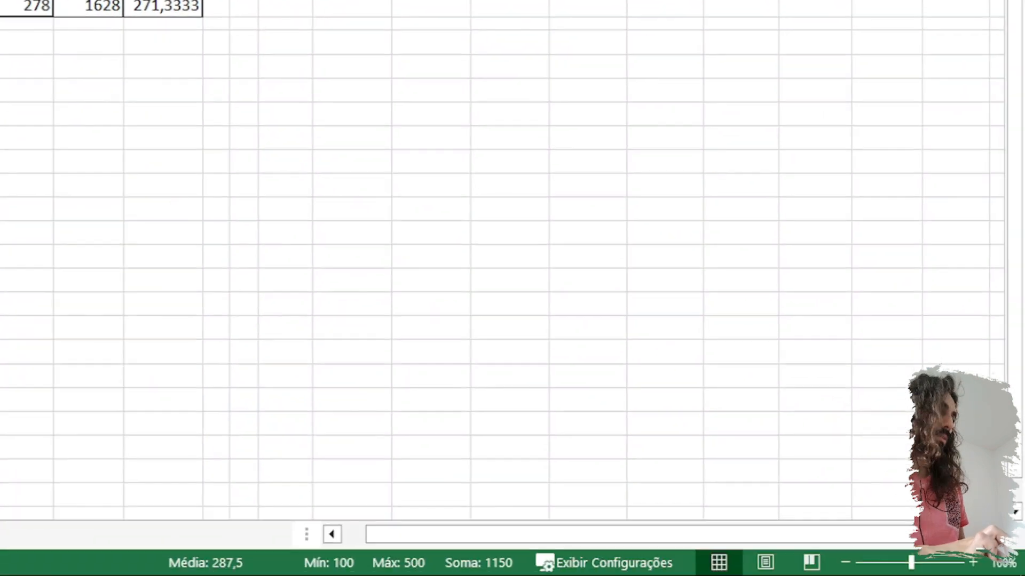
drag(1, 1, 1, 9)
key(shift+Up)
key(shift+Up)
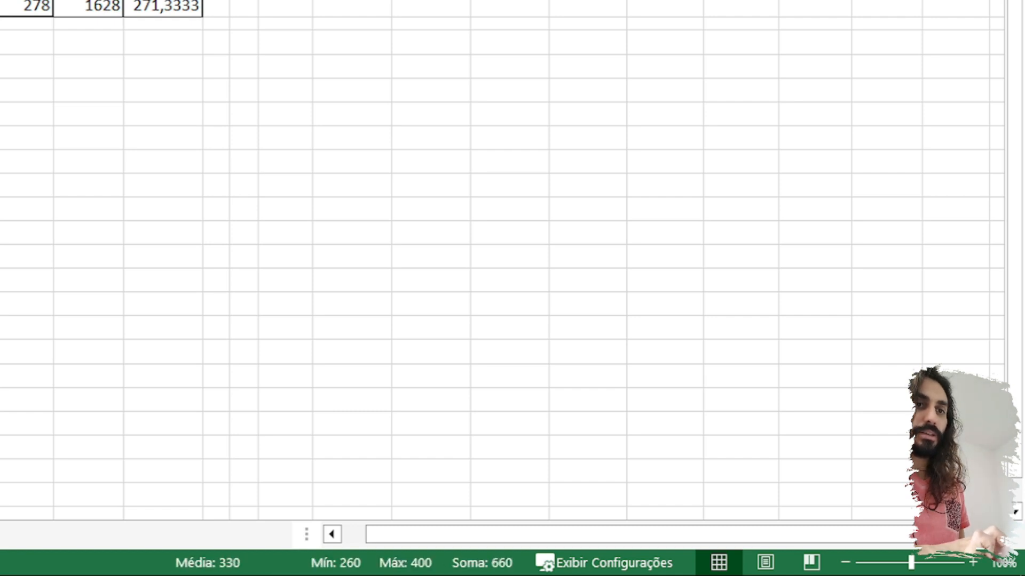
key(shift+Down)
key(shift+Down)
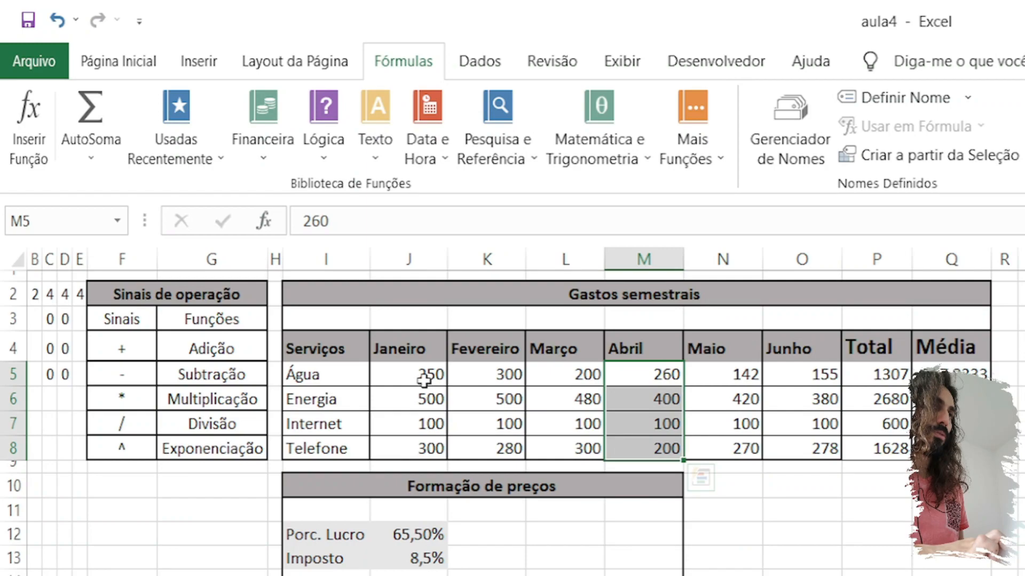
Copy the status bar sum of the Janeiro expenses J5:J8 into an empty cell below the tables as 1150.
drag(425, 376, 427, 448)
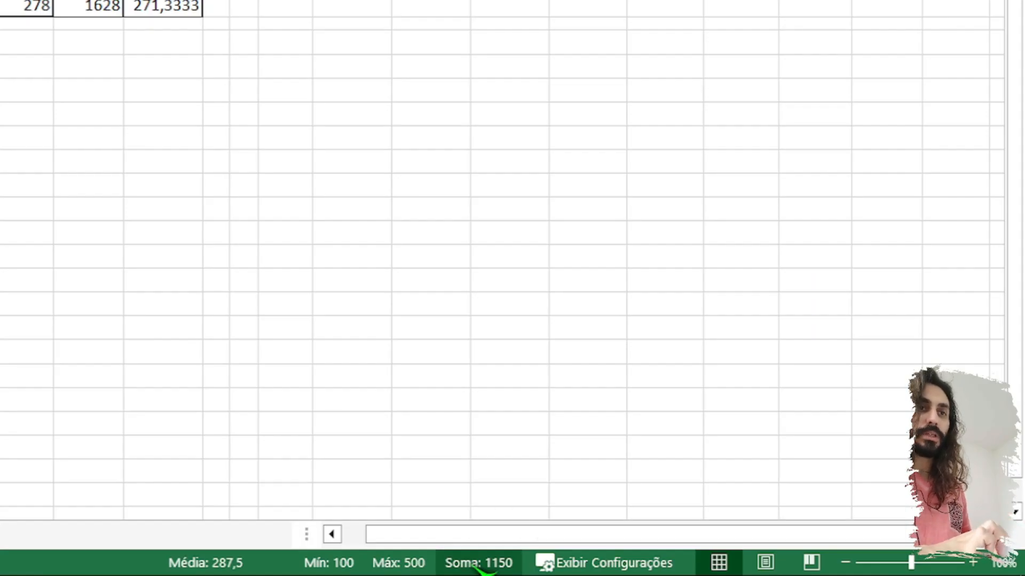
click(331, 361)
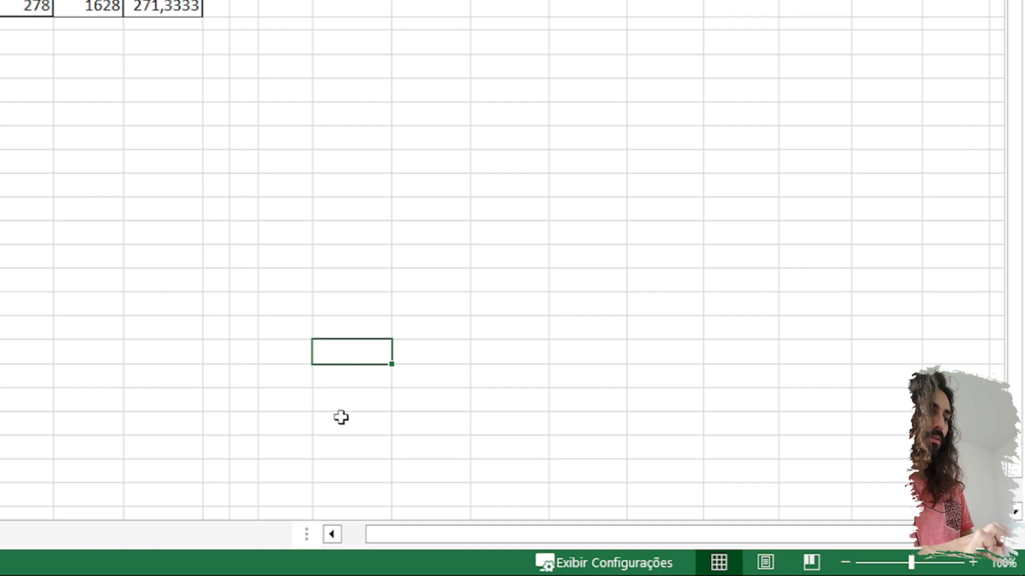
text(1150)
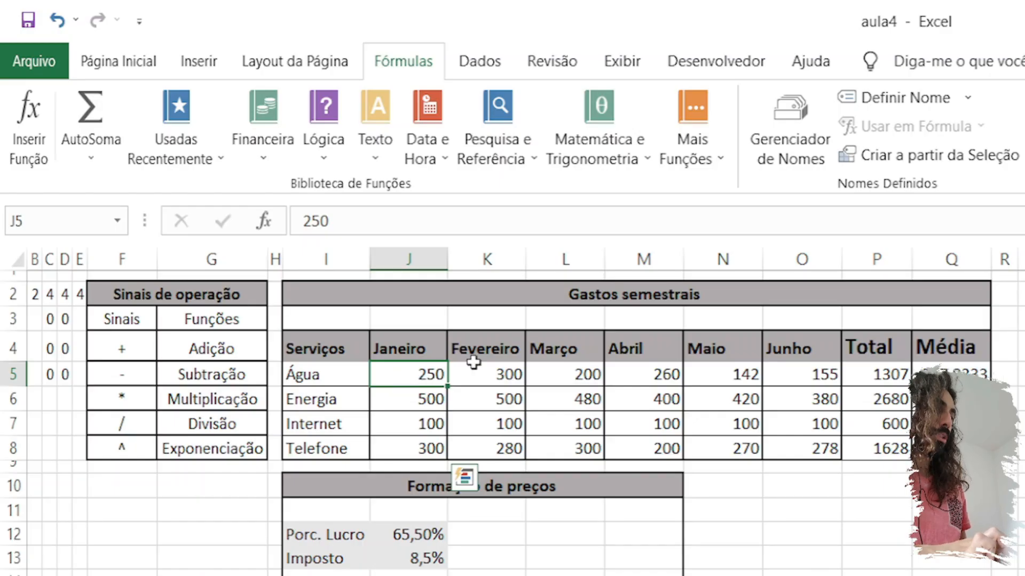
Copy the status bar sum of the Água expenses from Janeiro to Junho into a cell two rows below 1150, giving 1307.
drag(474, 363, 802, 375)
drag(430, 377, 809, 372)
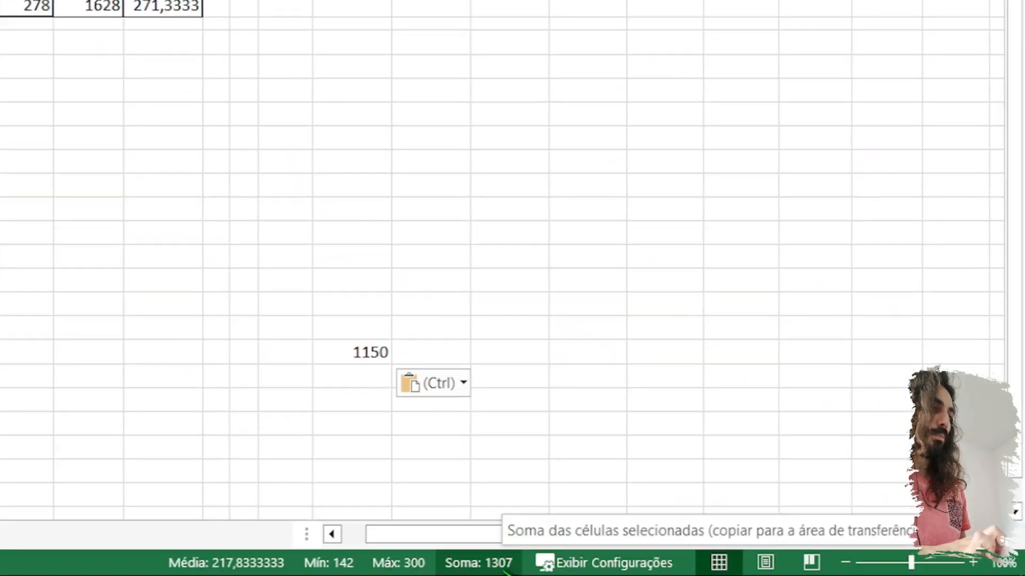
click(362, 396)
text(1307)
With the Água values J5:O5 selected, show Contagem and hide Mínimo and Máximo in the status bar.
drag(401, 378, 802, 371)
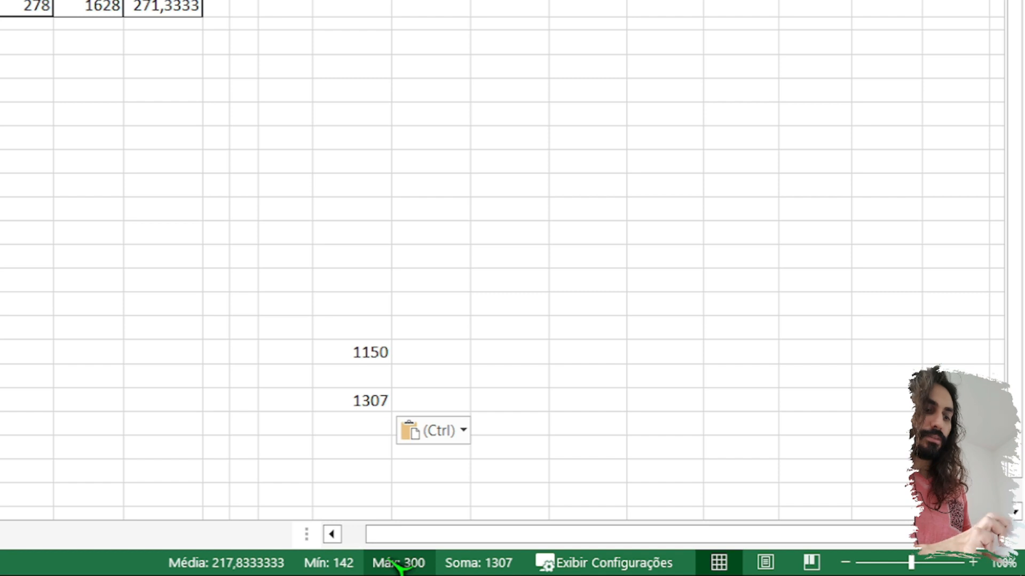
right_click(399, 567)
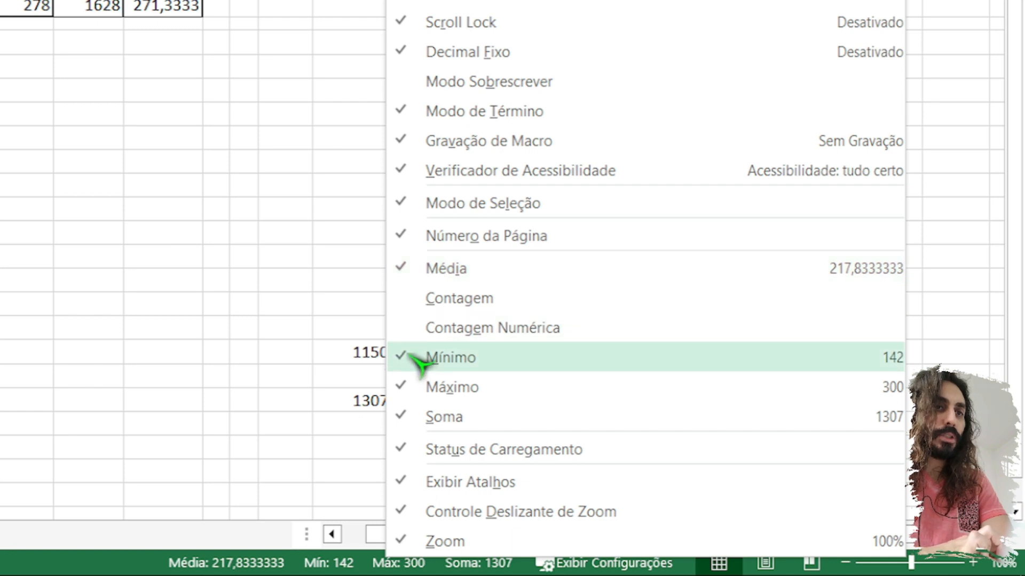
click(422, 304)
click(419, 359)
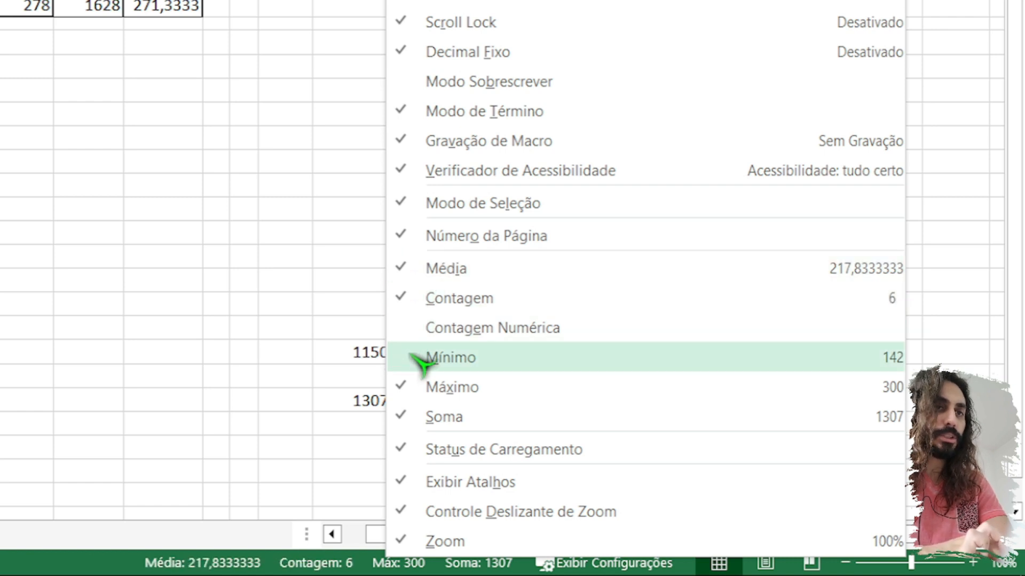
click(423, 388)
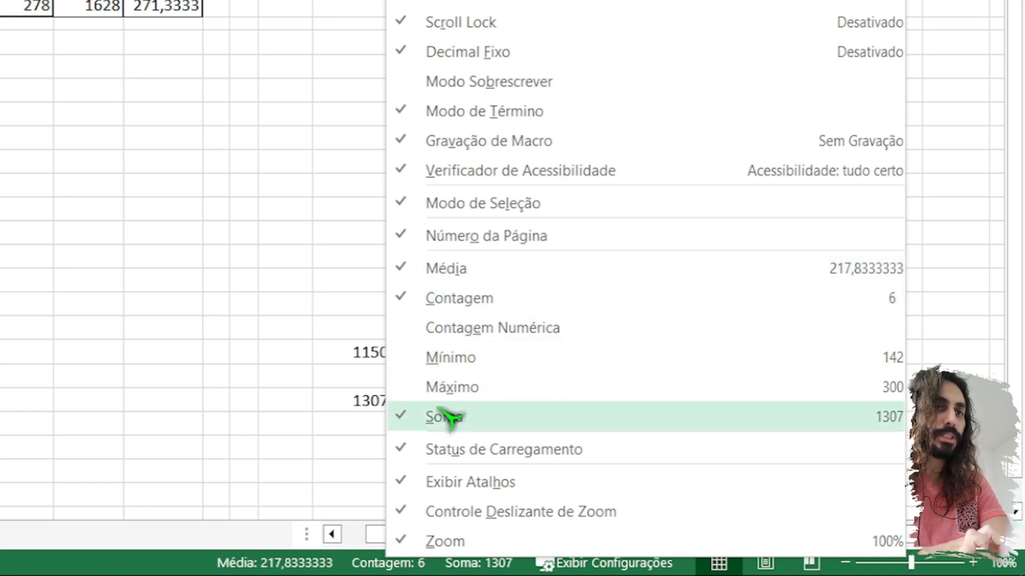
click(251, 363)
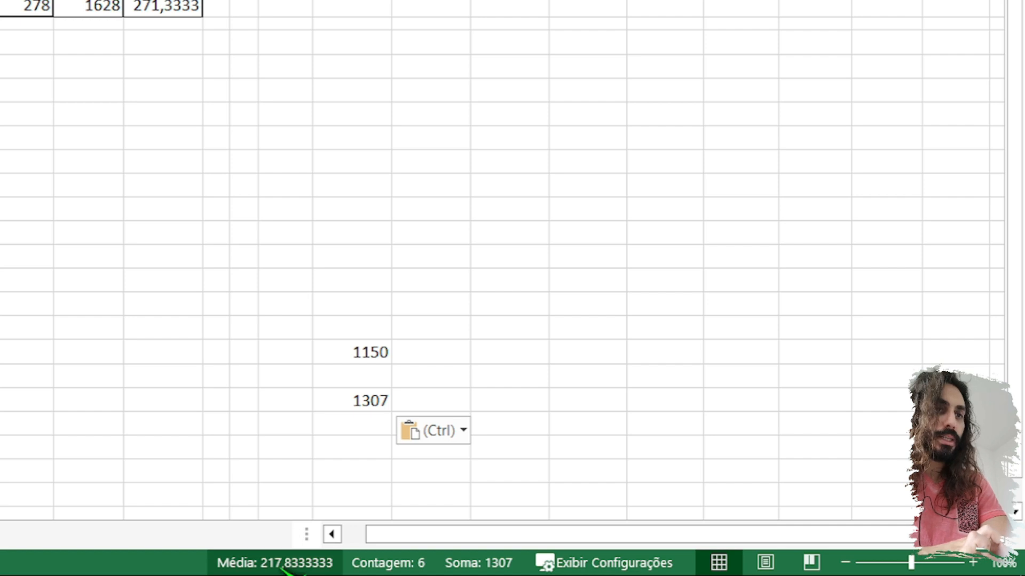